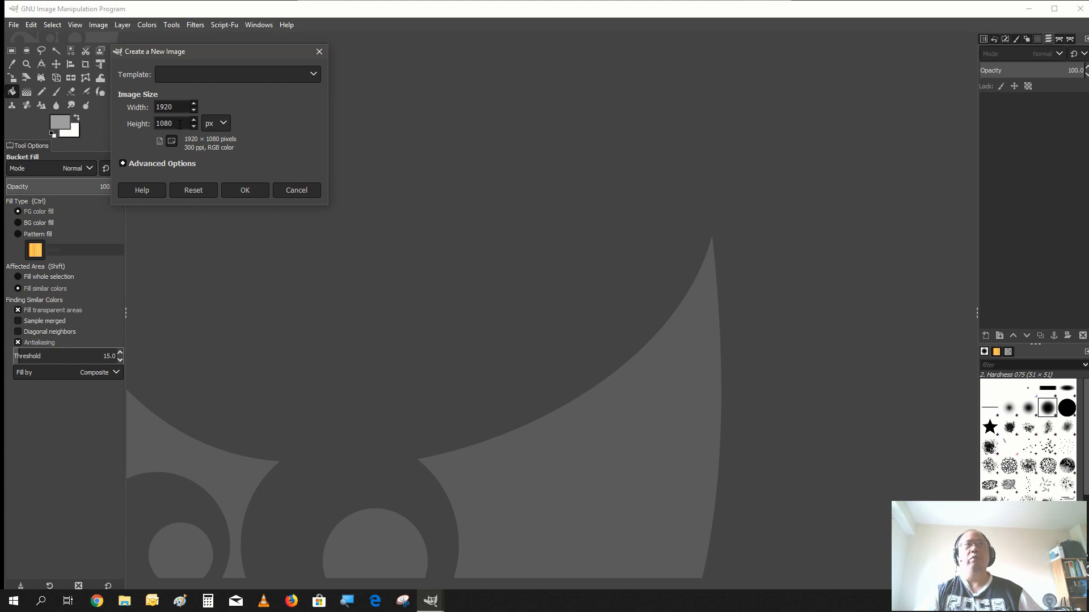
Create a 1920 × 1080 px image and open the six files from watermark.png through video mark.png as layers.
click(245, 191)
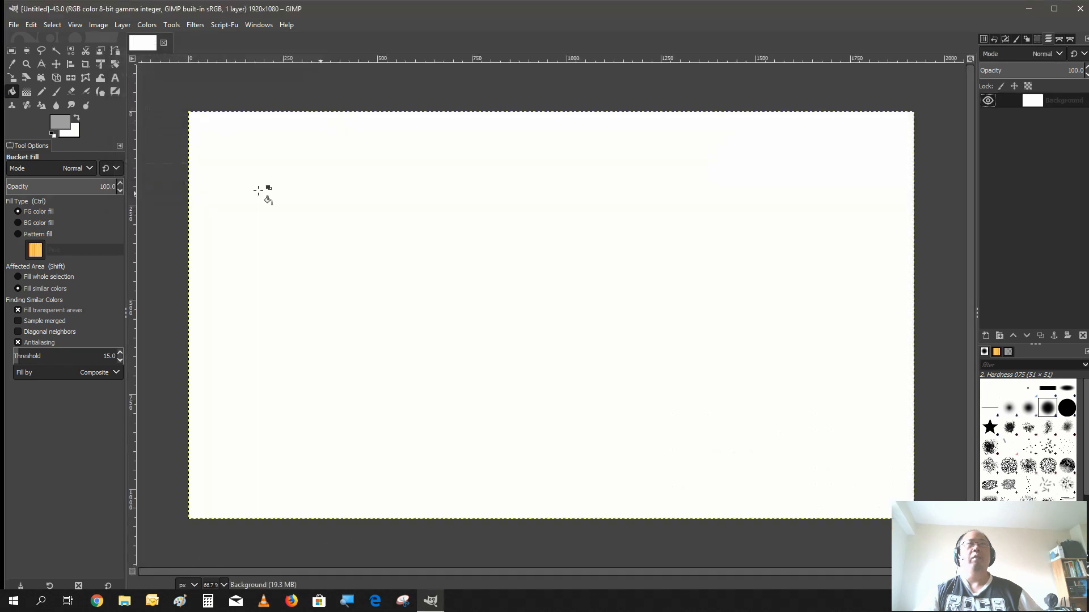
click(13, 25)
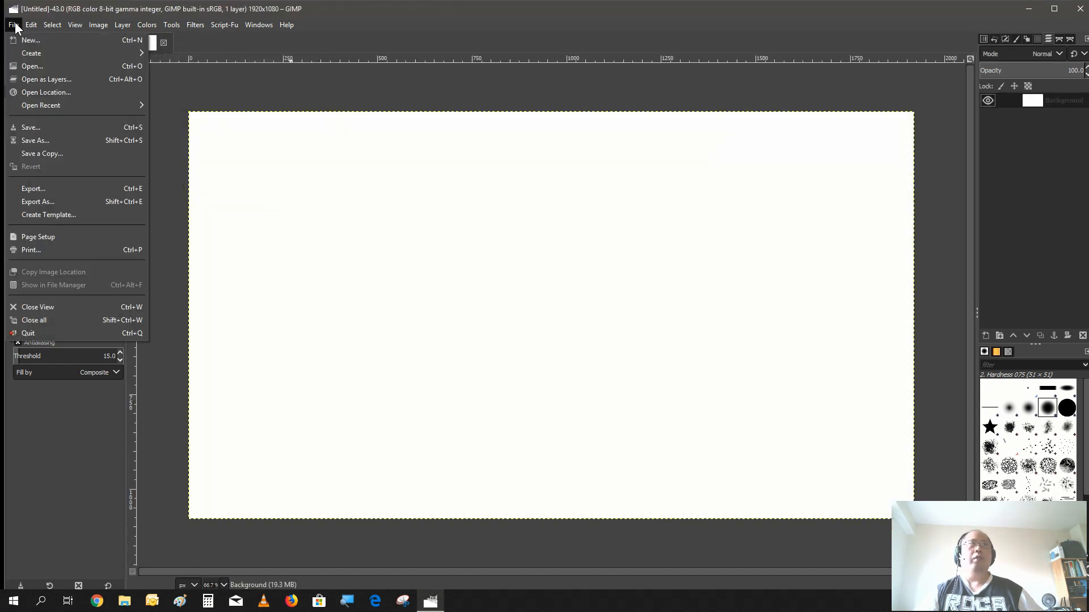
click(27, 80)
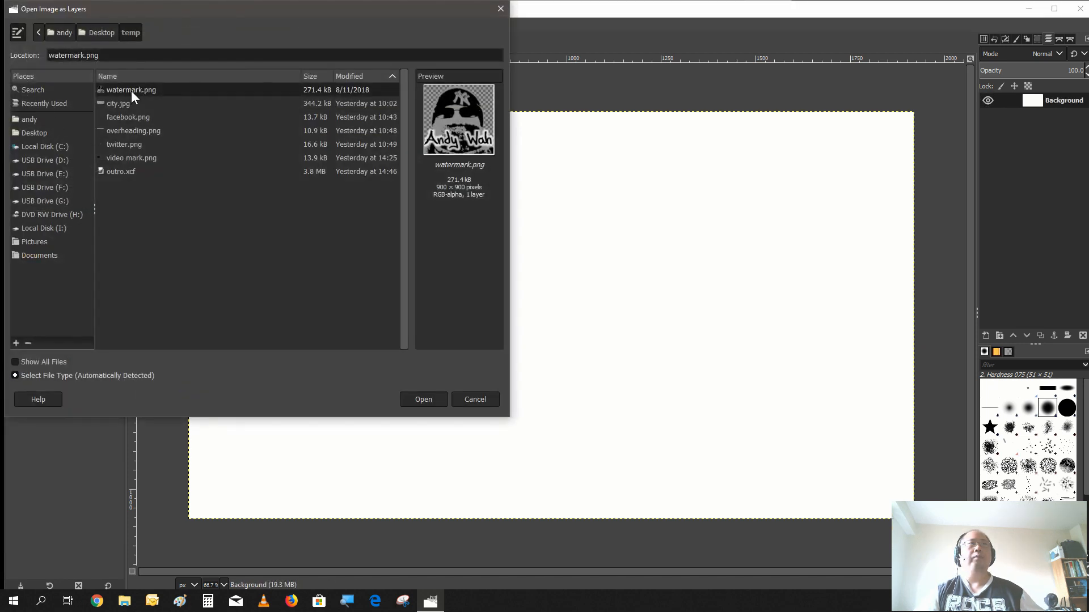
shift+click(145, 158)
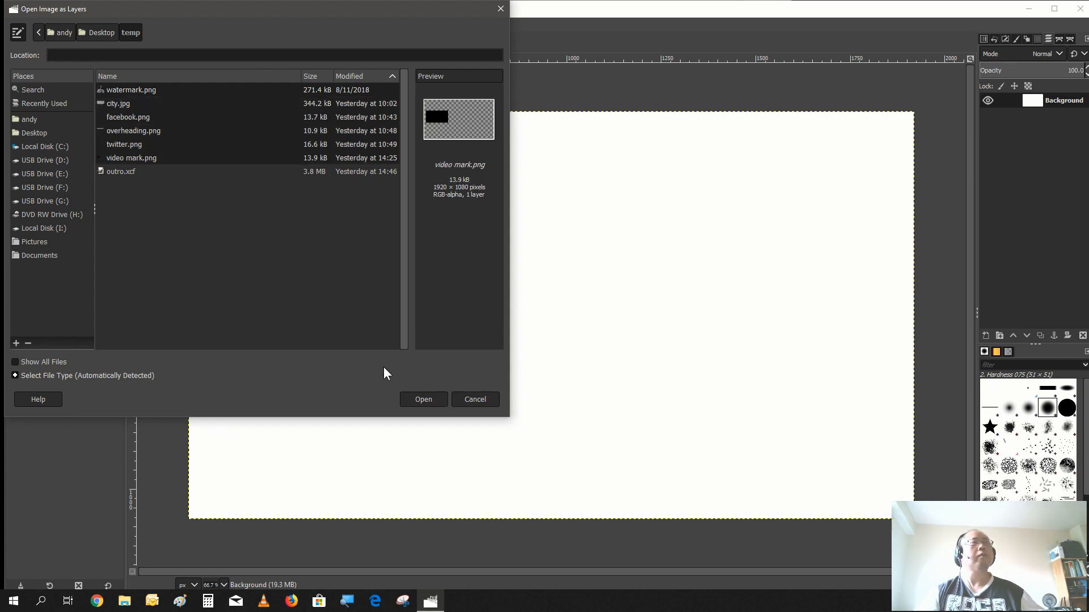
click(415, 396)
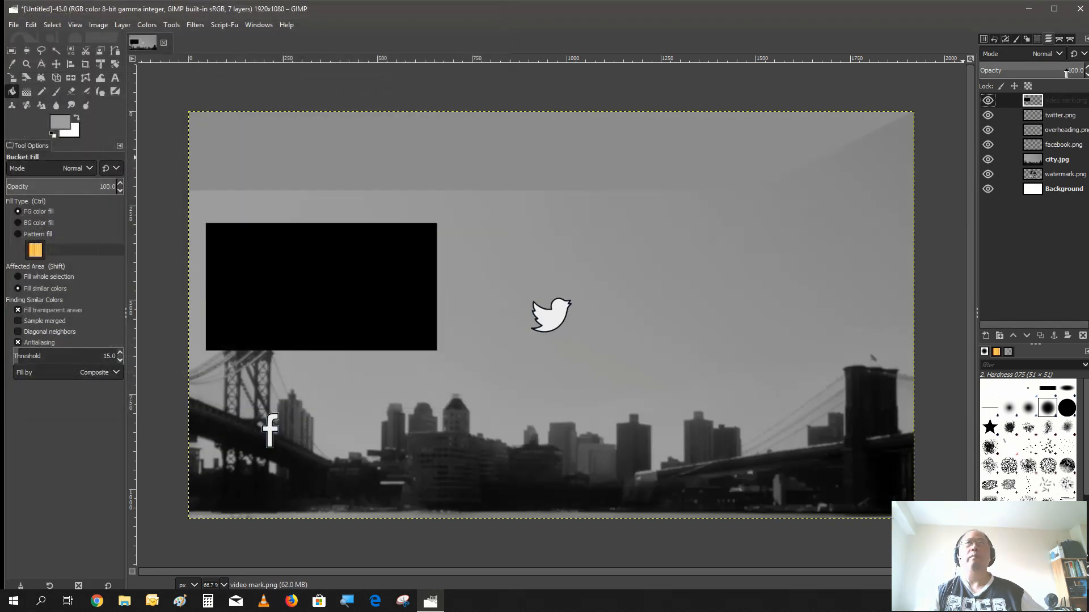
Raise city.jpg to the top of the layer stack, and place the white Background layer directly above it.
click(1061, 163)
drag(1062, 164, 1058, 95)
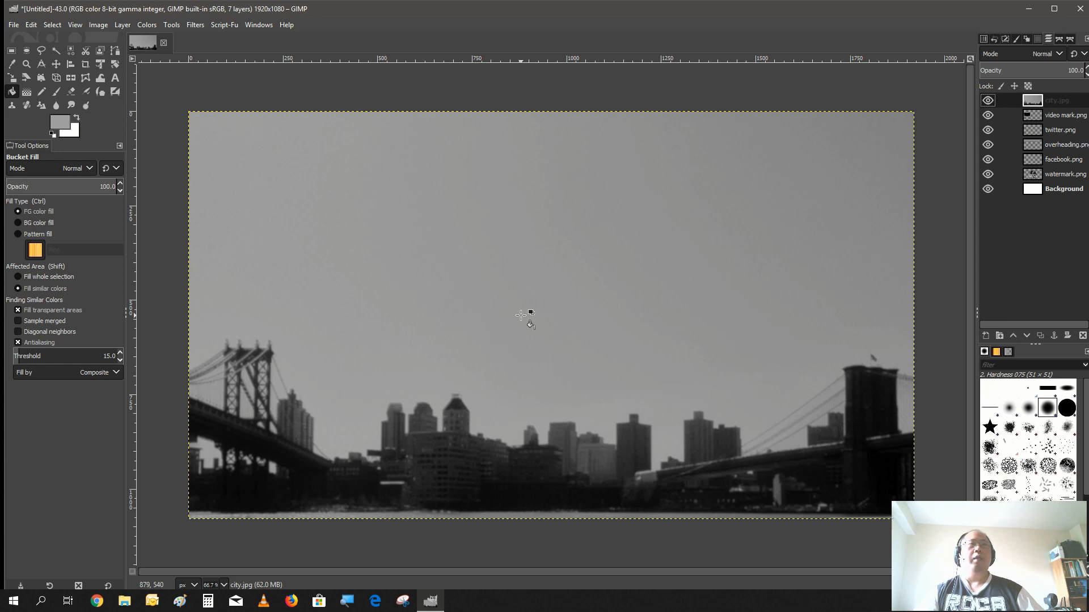
key(m)
drag(1065, 191, 1042, 100)
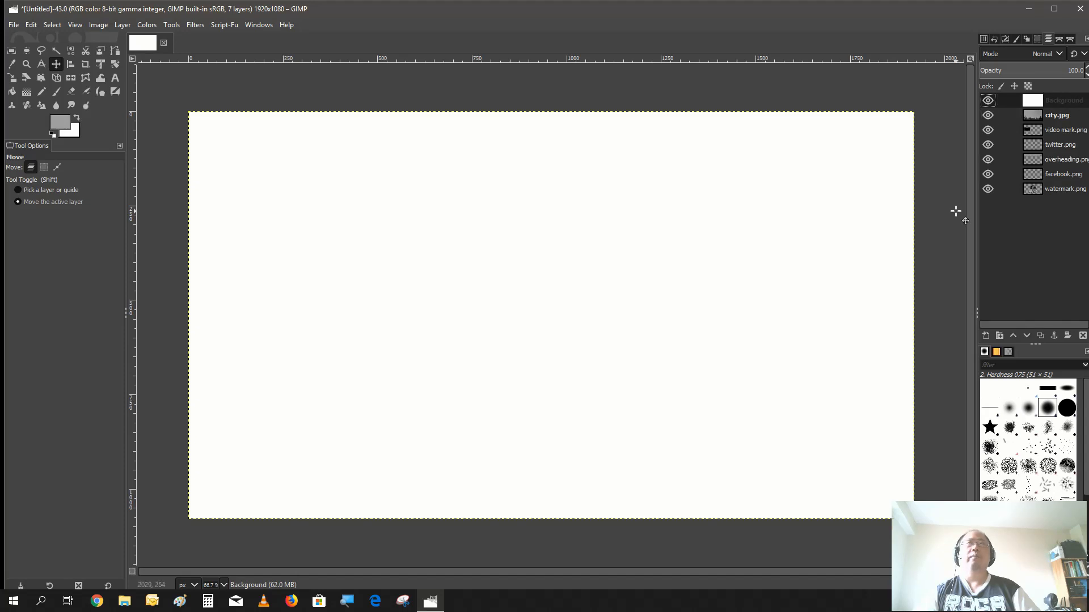
Set the white Background layer's blend mode to Grain merge and merge it down onto city.jpg.
click(1056, 55)
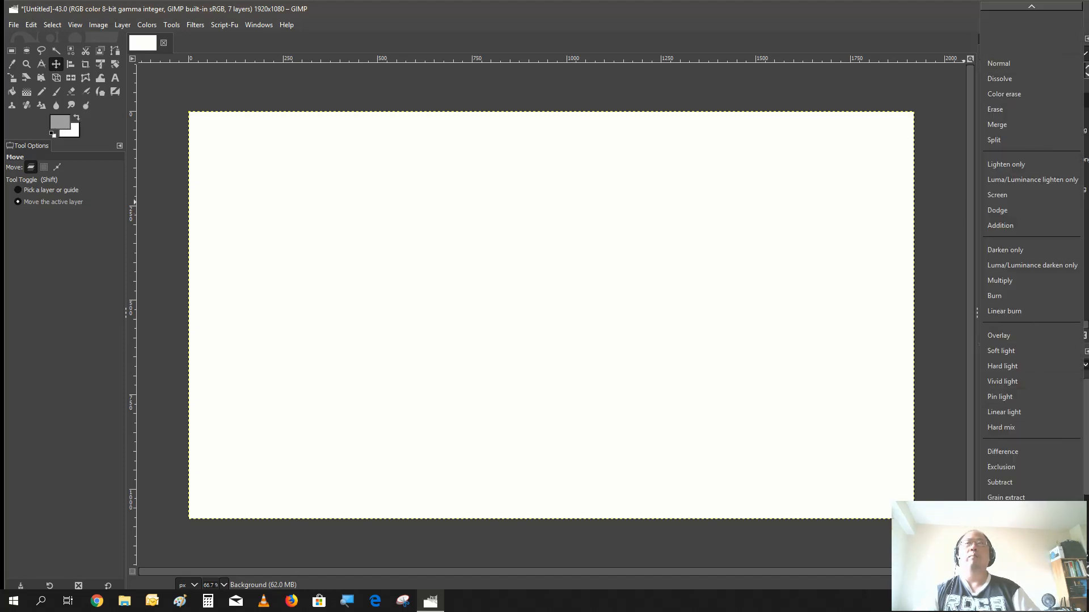
click(1006, 513)
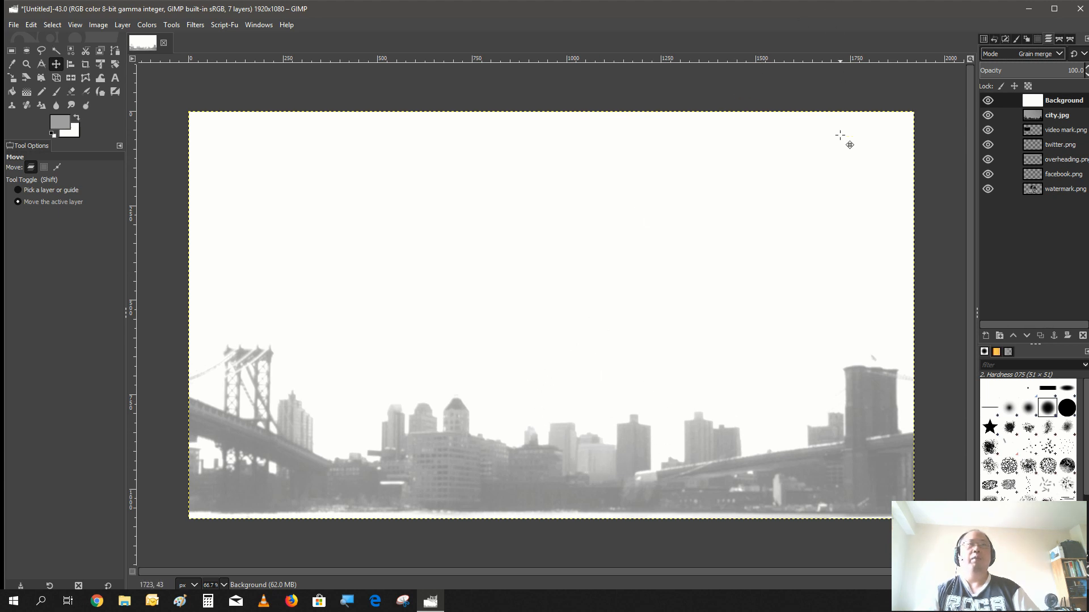
right_click(1062, 106)
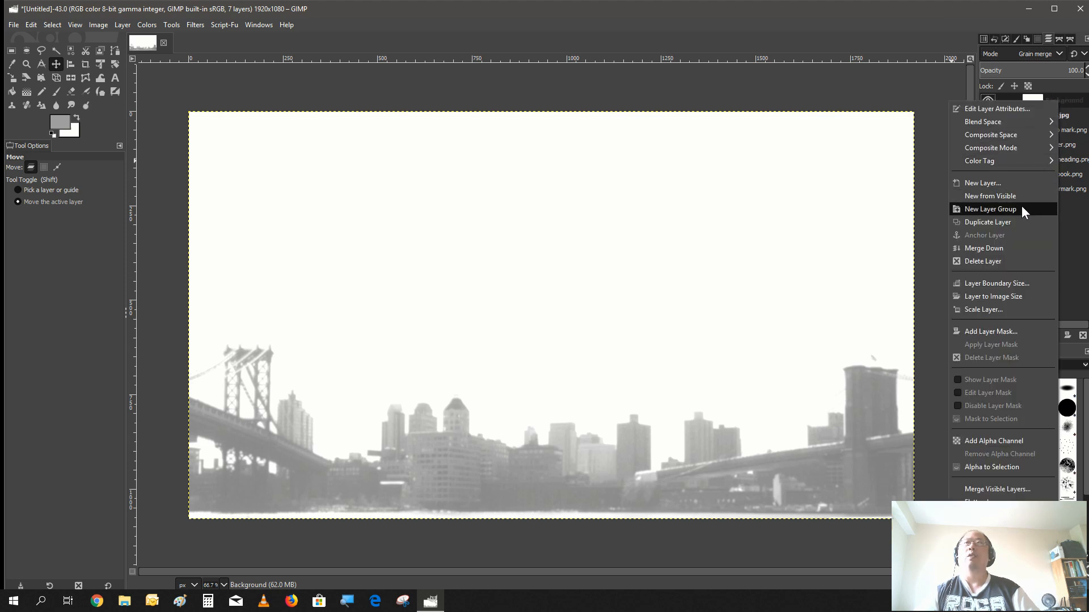
click(1006, 250)
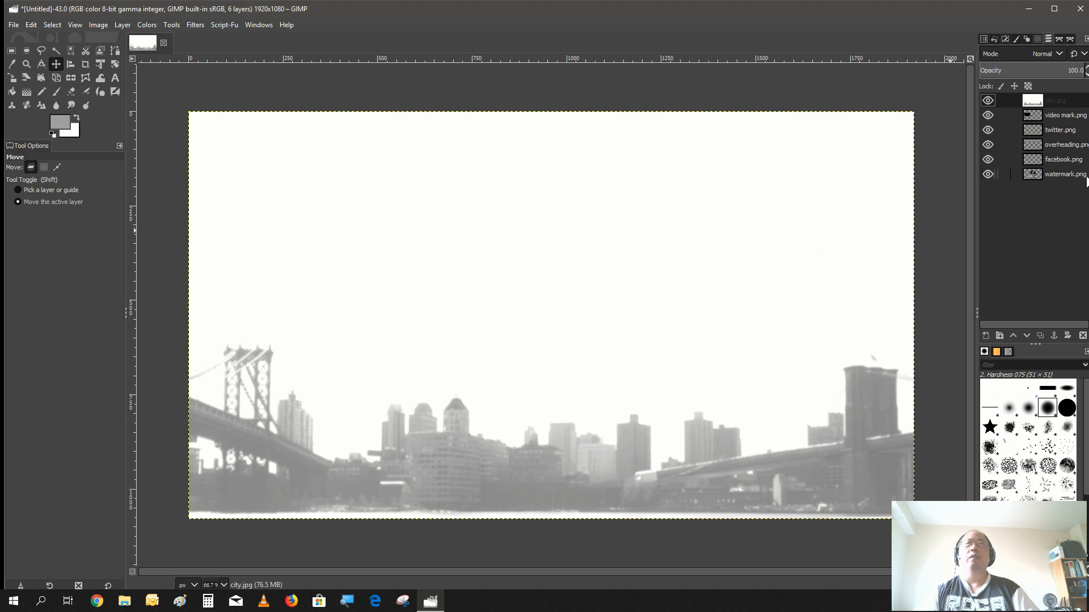
Raise watermark.png to the top of the layer stack and scale it to 200 × 200 px.
drag(1063, 173, 1042, 107)
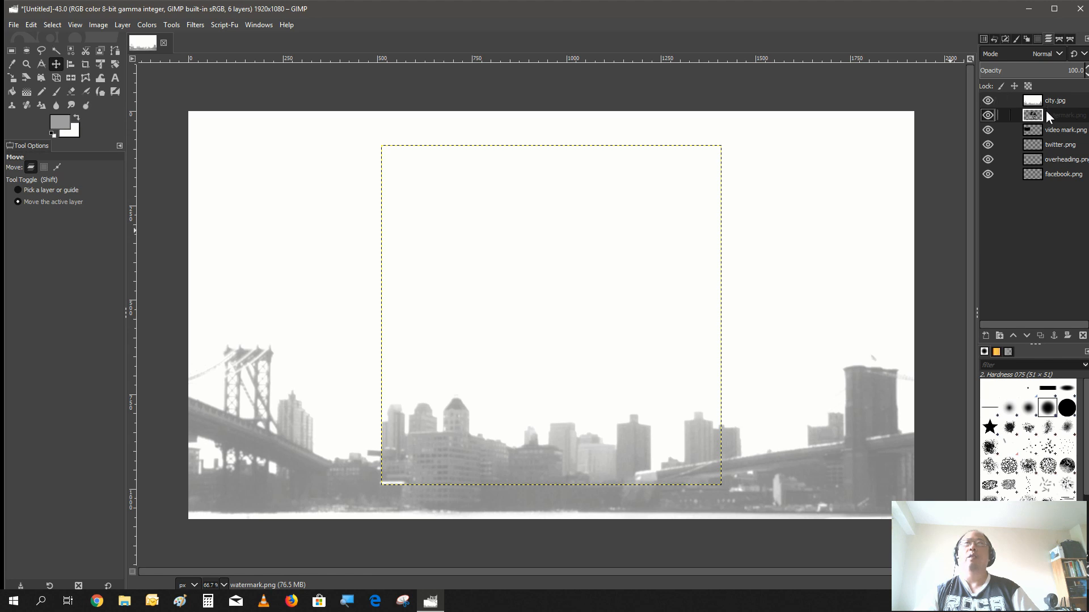
drag(1045, 110, 1046, 103)
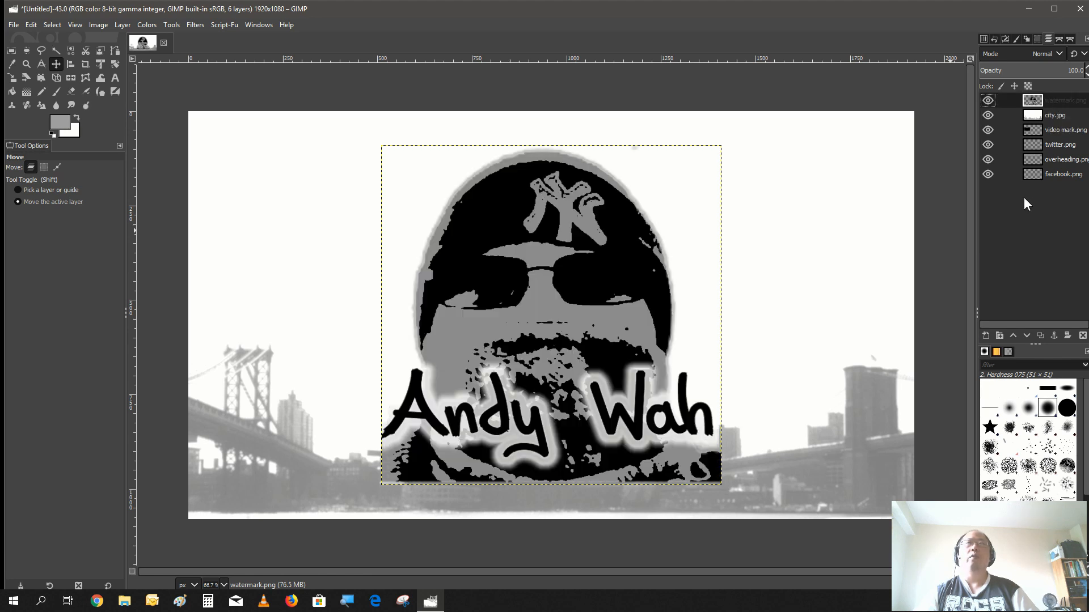
click(118, 23)
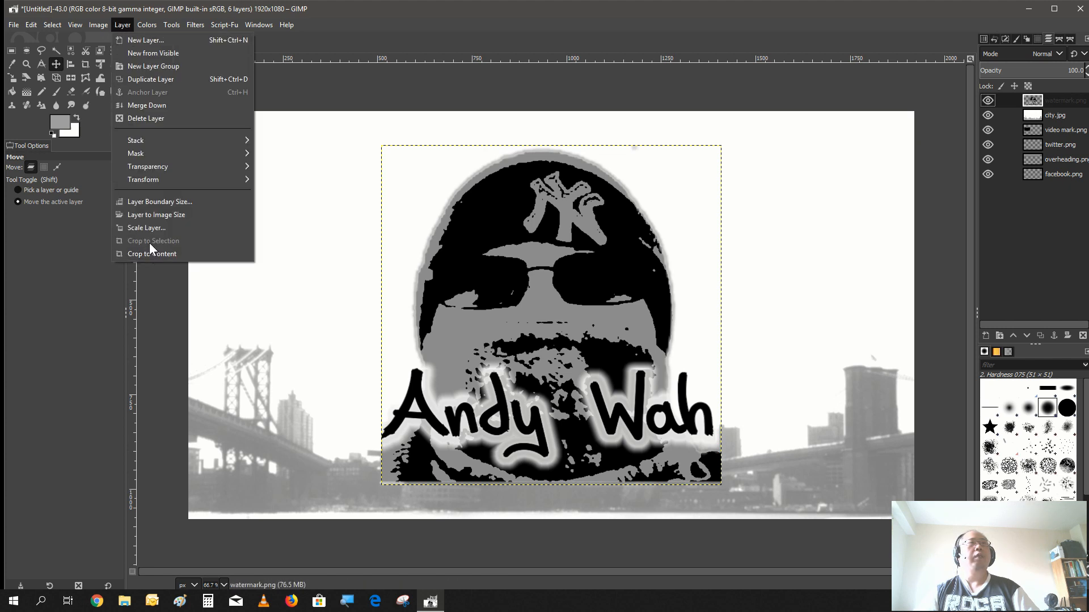
click(151, 227)
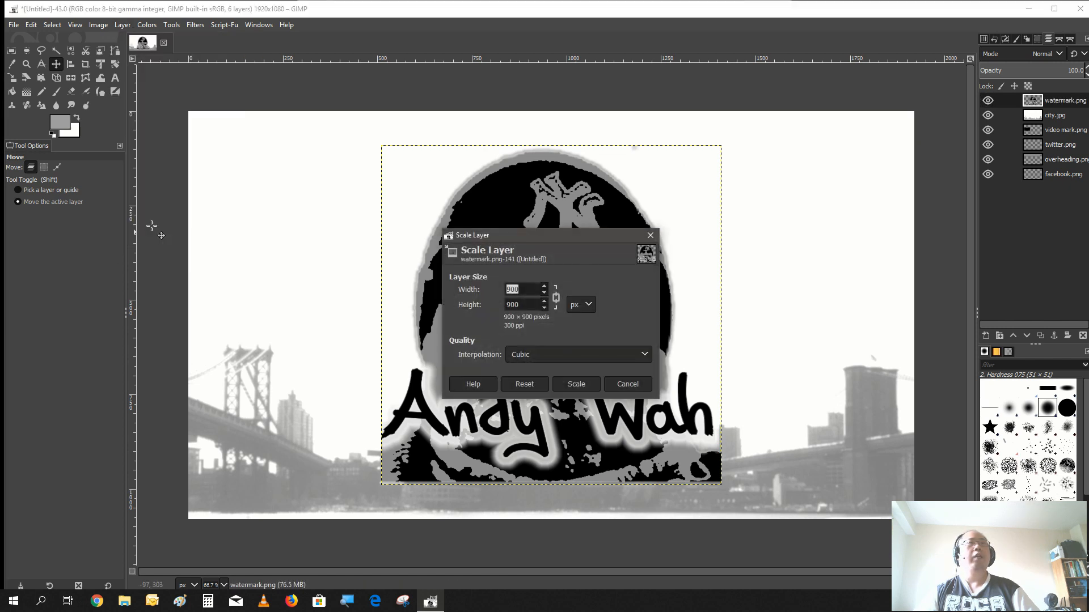
text(2)
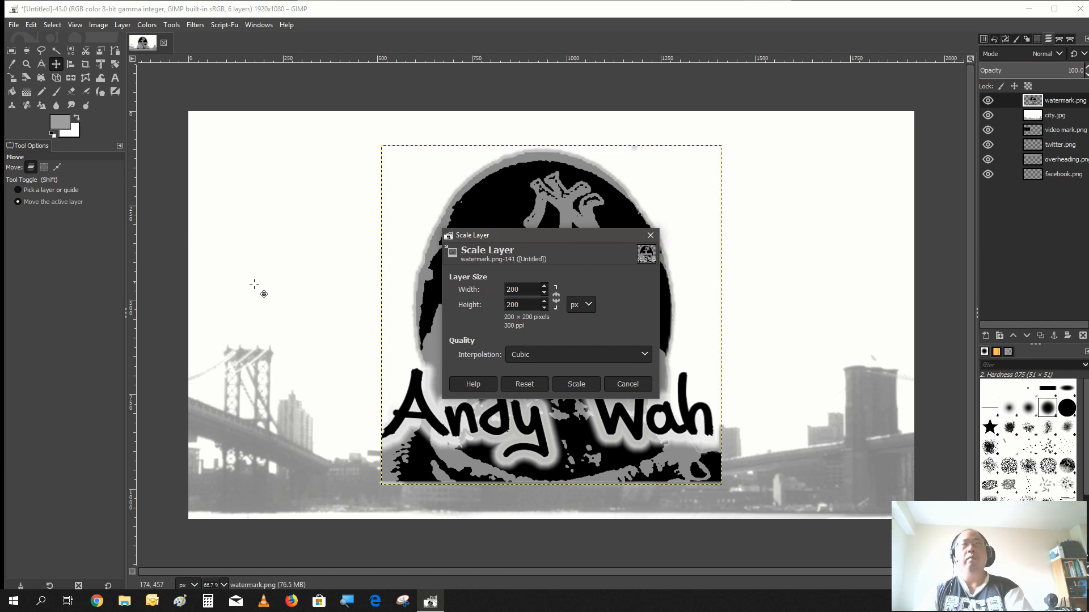
click(595, 383)
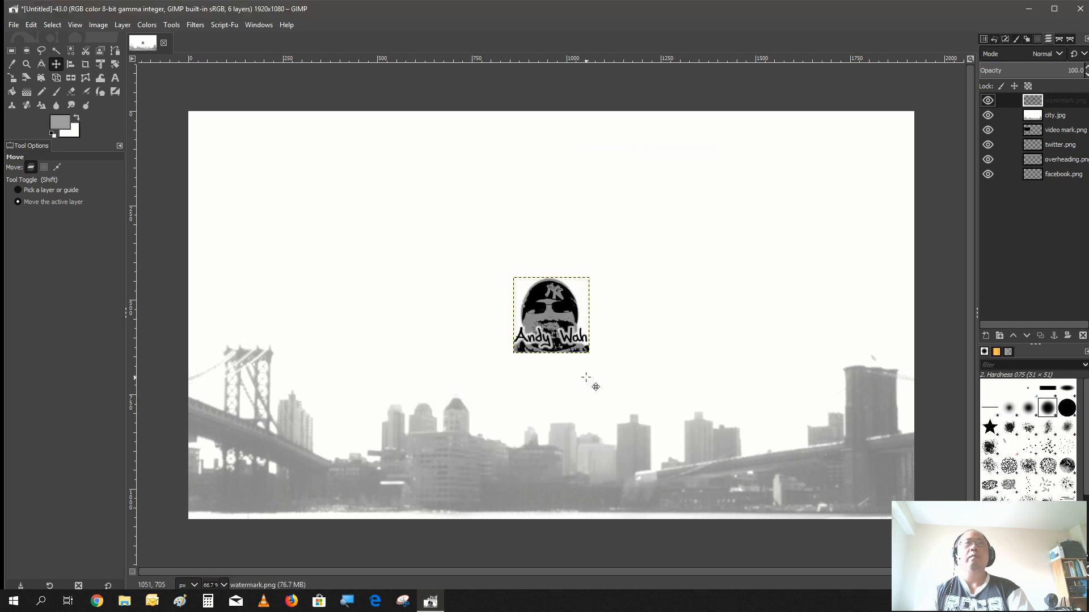
Place the watermark logo in the image's upper-left corner and bring the overheading.png banner directly beneath it in the layer stack.
drag(557, 311, 247, 146)
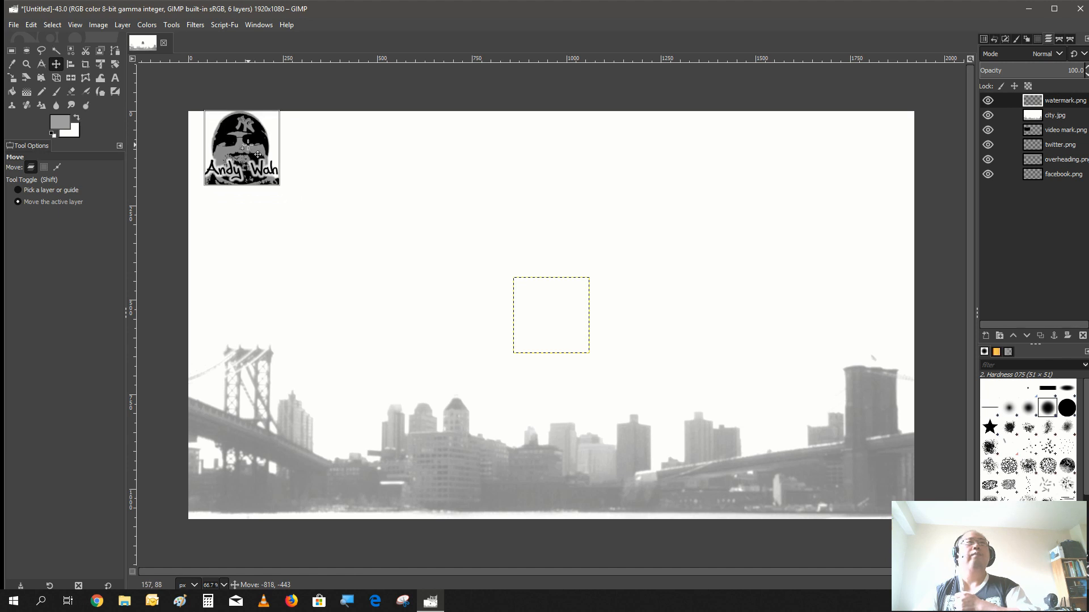
drag(247, 146, 246, 164)
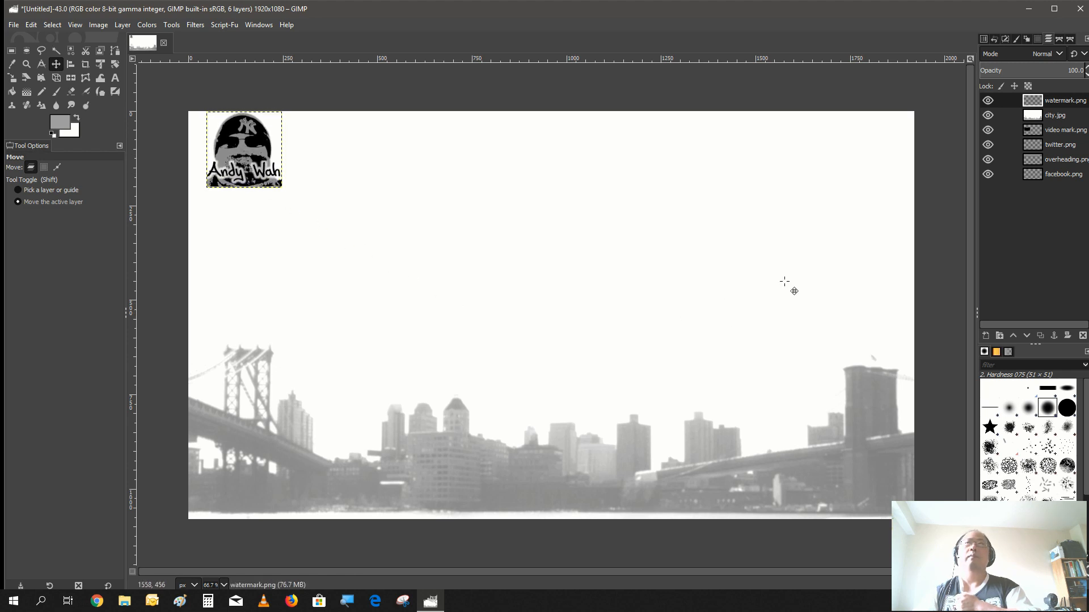
click(1074, 165)
drag(1073, 165, 1061, 113)
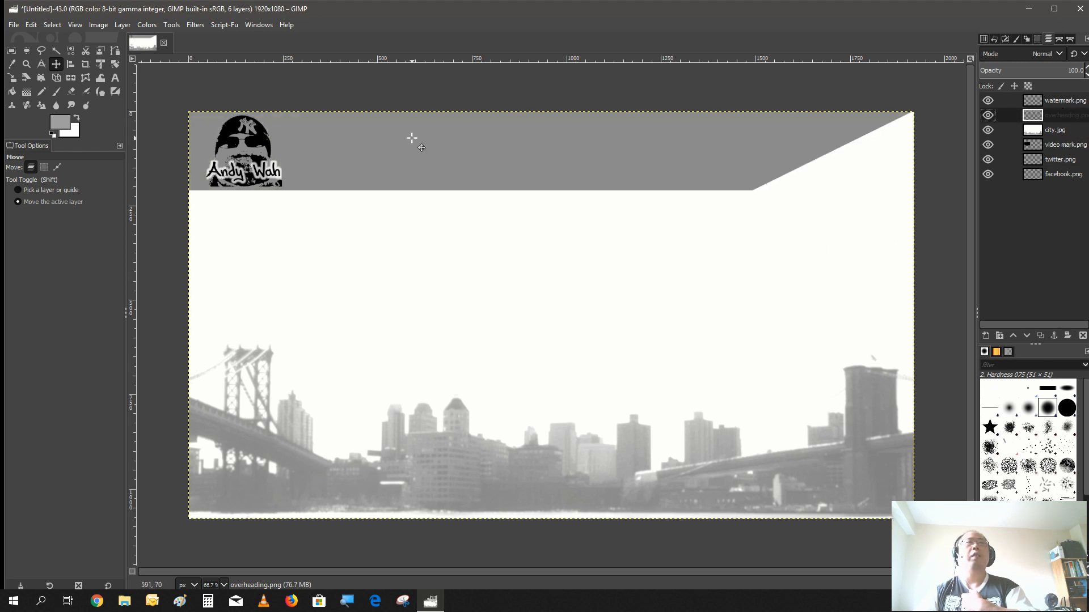
drag(422, 148, 416, 145)
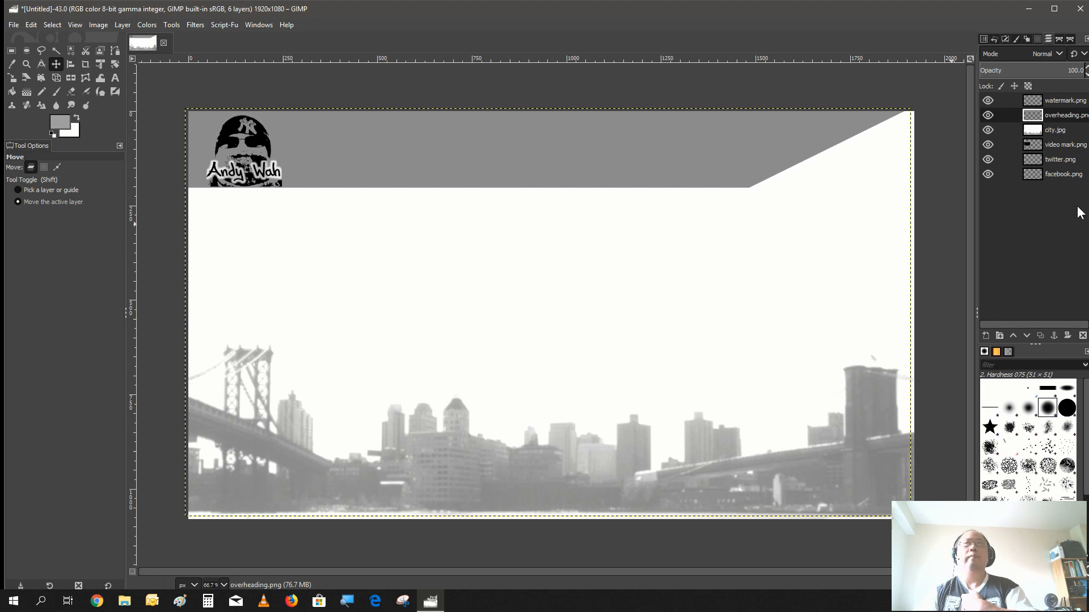
Reorder twitter.png and facebook.png so they sit between overheading.png and city.jpg in the layer stack.
click(1058, 159)
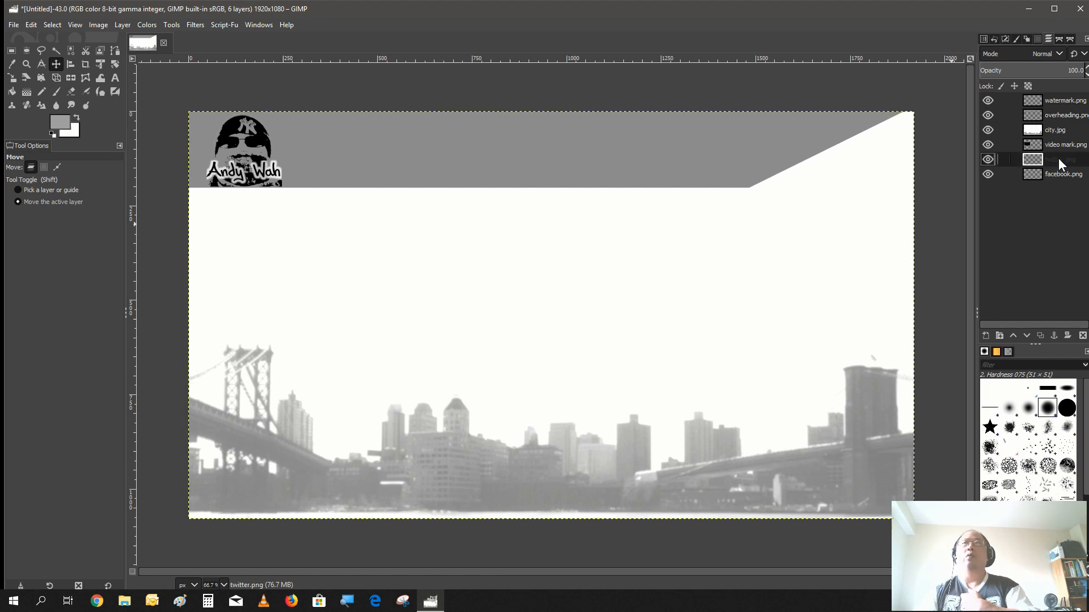
drag(1059, 158, 1060, 122)
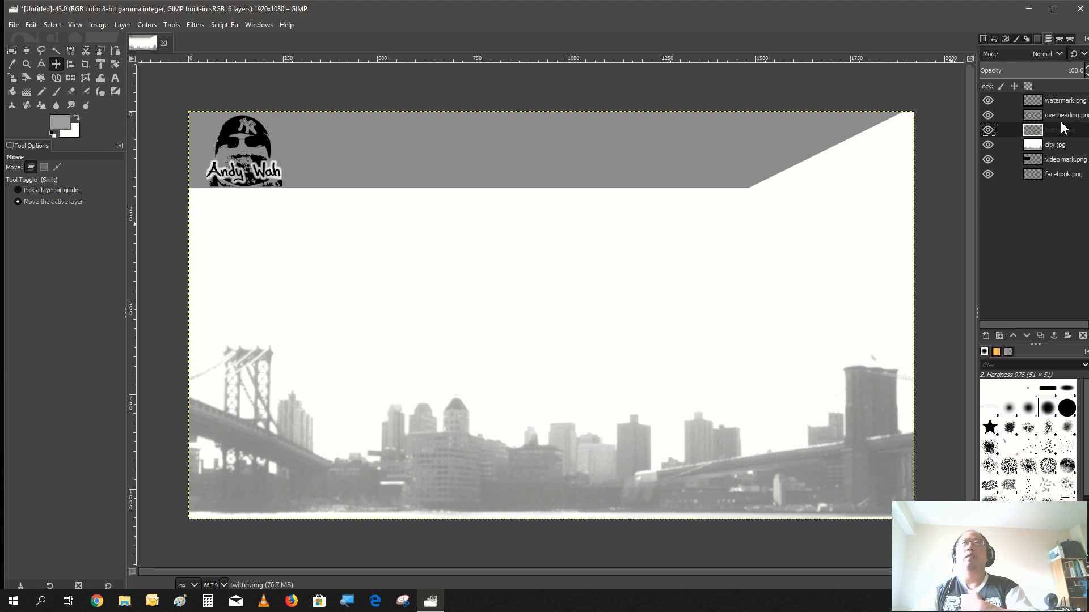
click(1047, 174)
drag(1049, 174, 1049, 145)
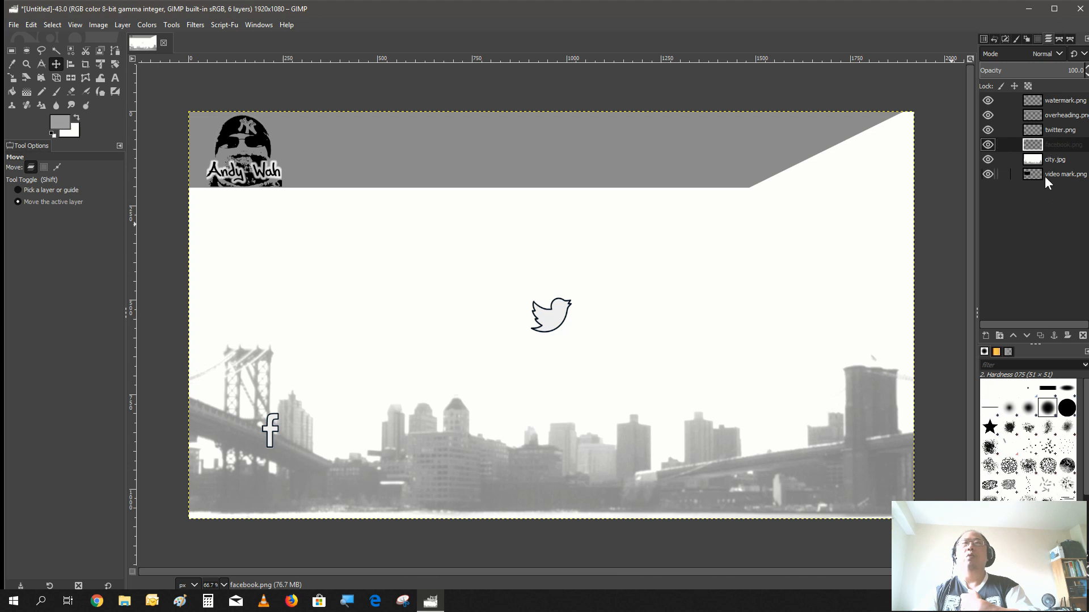
Position the Facebook icon over the bridge at the image's lower left, with the Twitter icon just below it.
click(1049, 134)
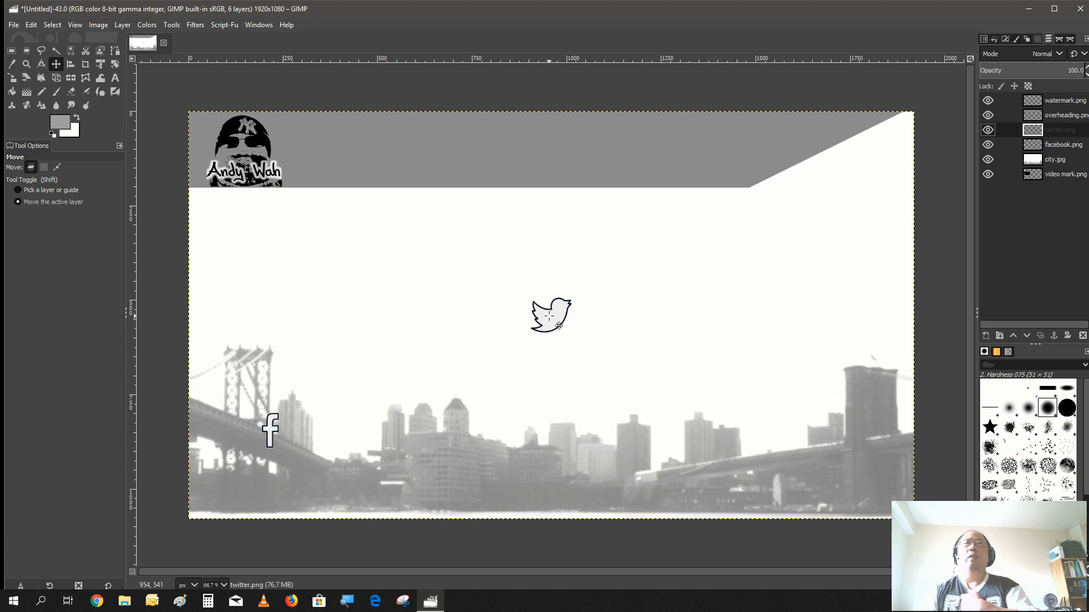
drag(542, 319, 272, 454)
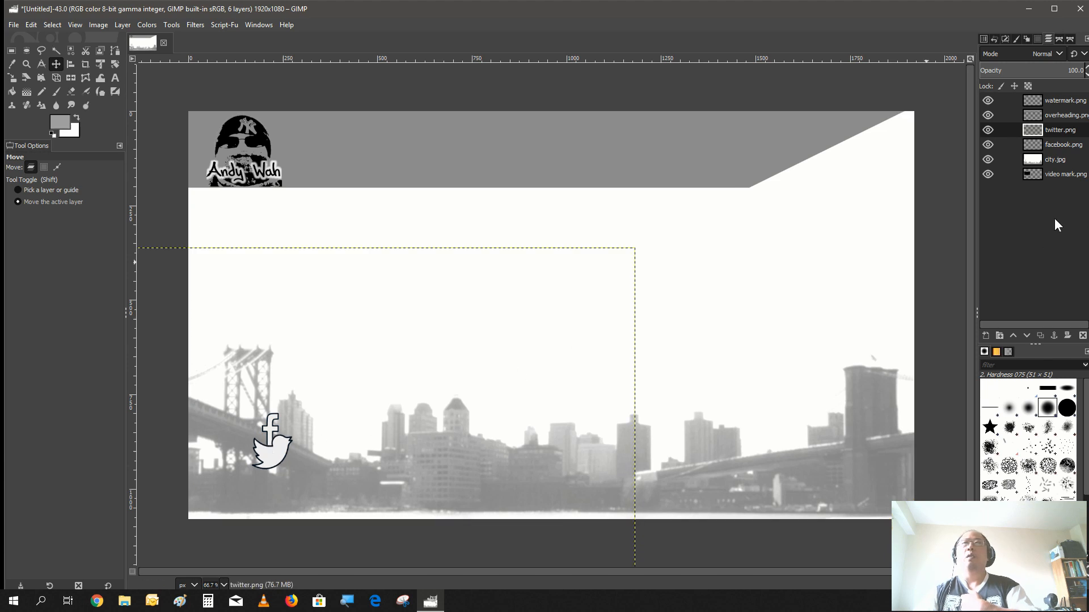
click(1070, 146)
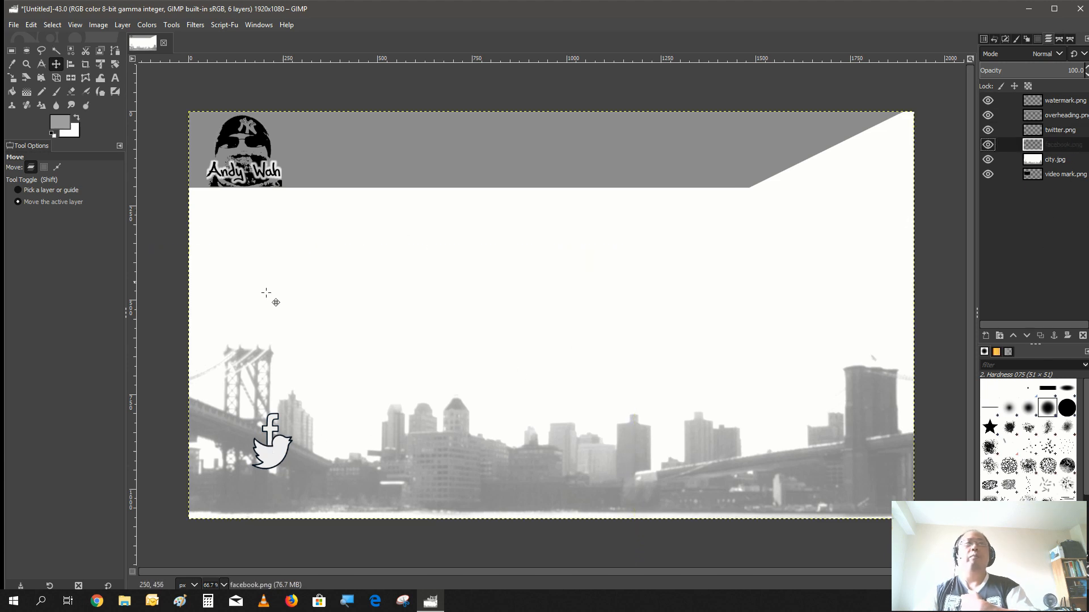
drag(280, 438, 291, 391)
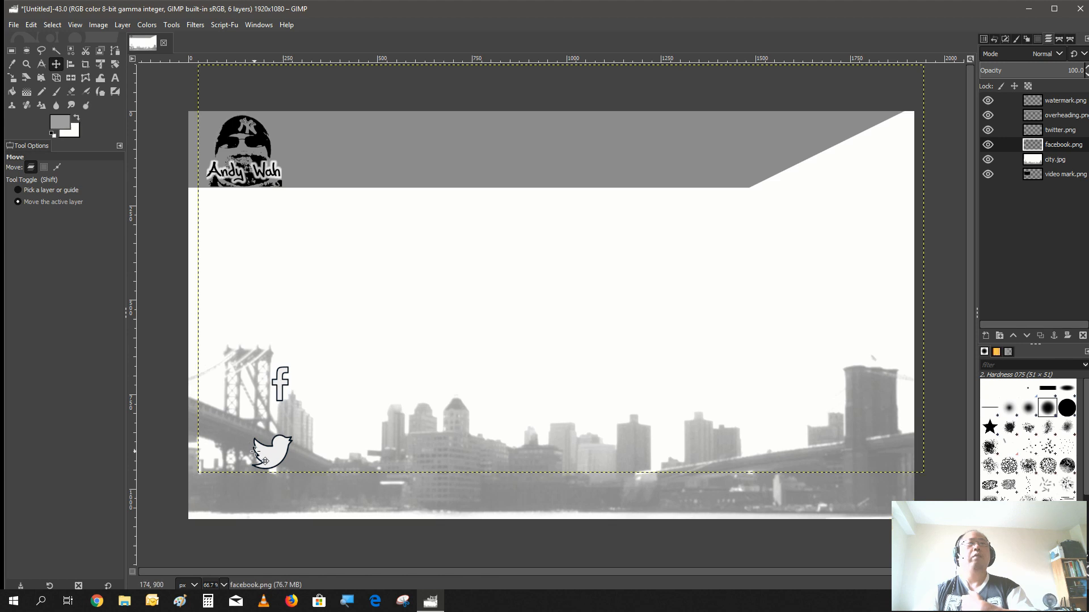
click(1048, 132)
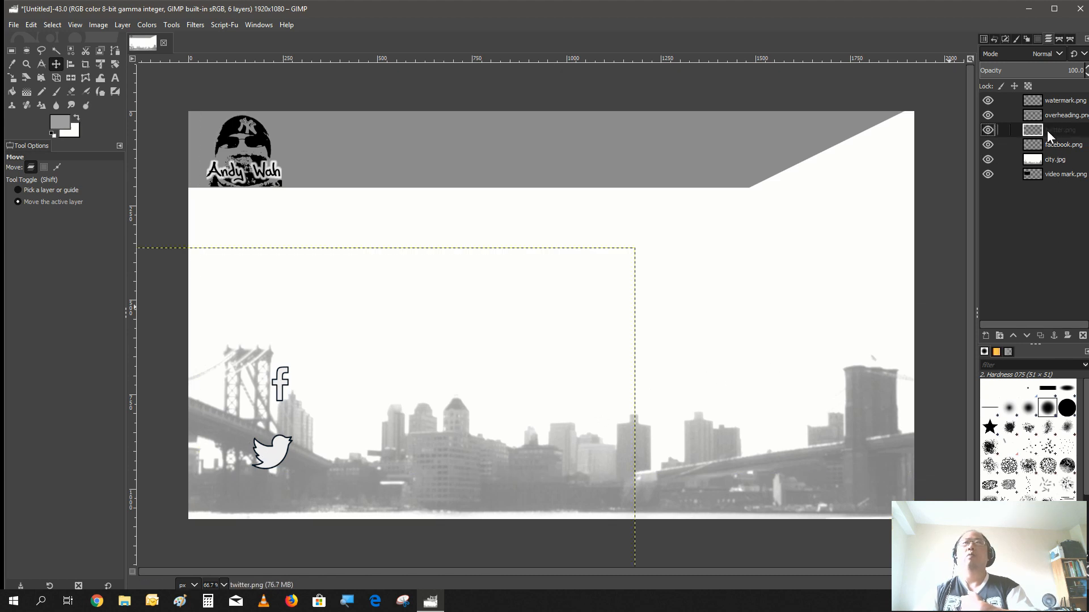
drag(268, 440, 292, 447)
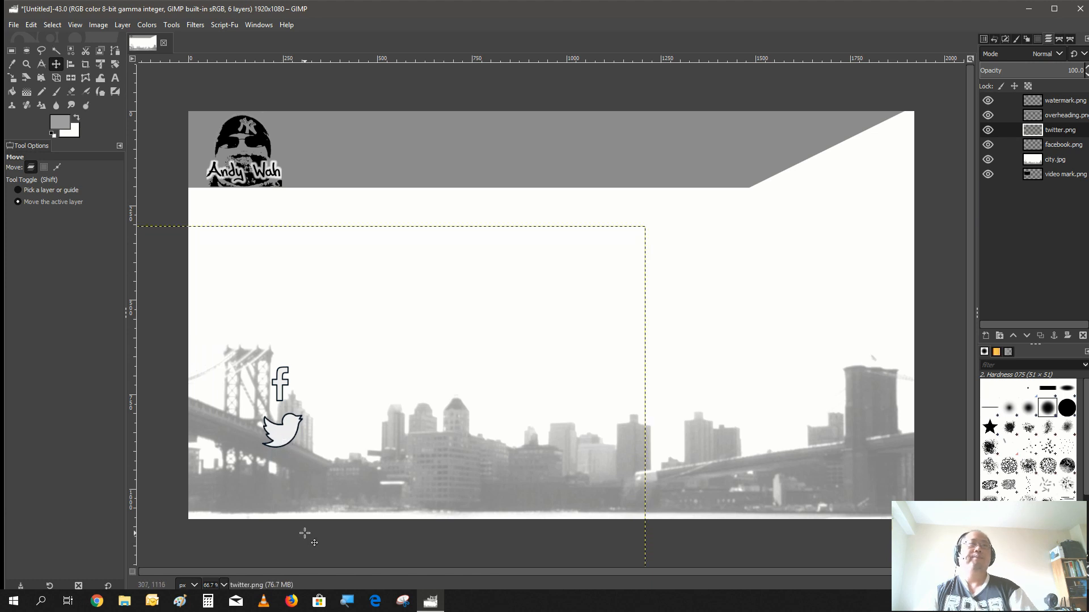
Move the video mark.png layer directly beneath overheading.png in the layer stack.
click(1061, 175)
drag(1060, 176, 1058, 131)
drag(1058, 130, 1049, 127)
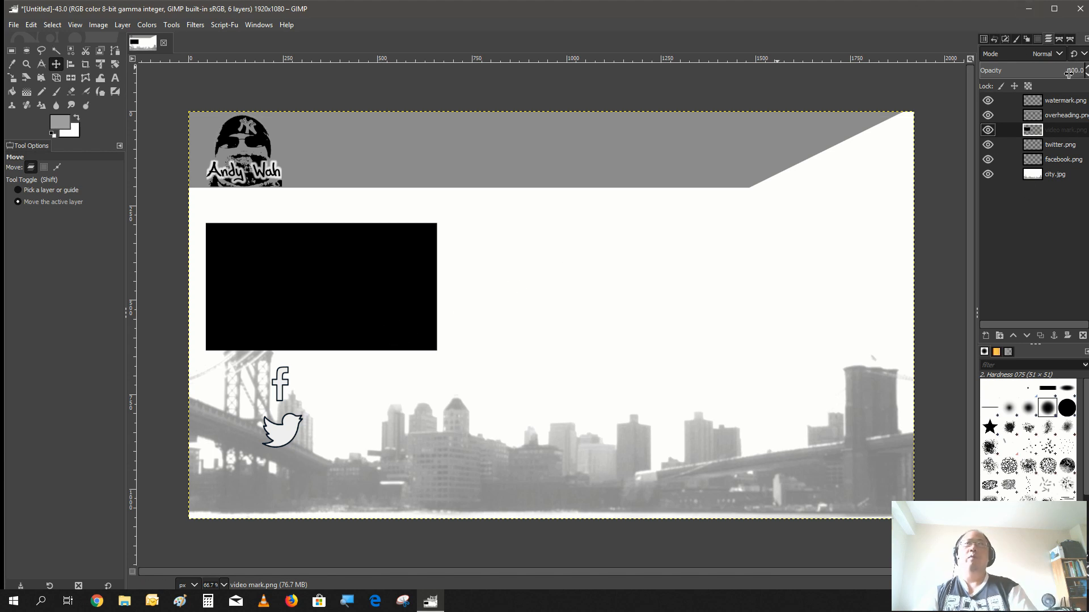
Select the opaque area of the video mark.png layer and grow the selection by 15 px.
right_click(1050, 128)
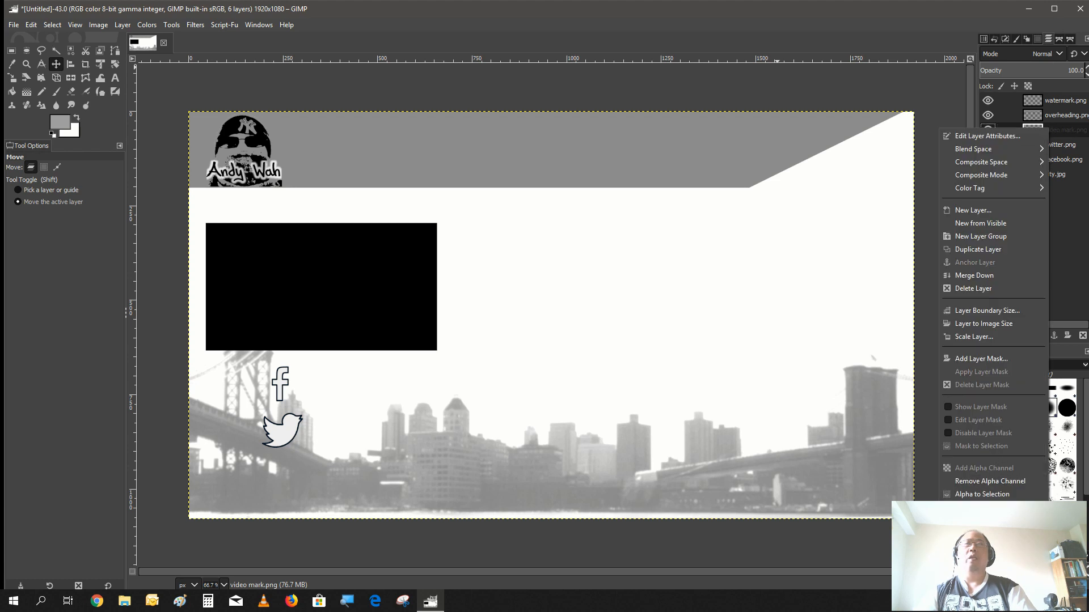
click(1008, 496)
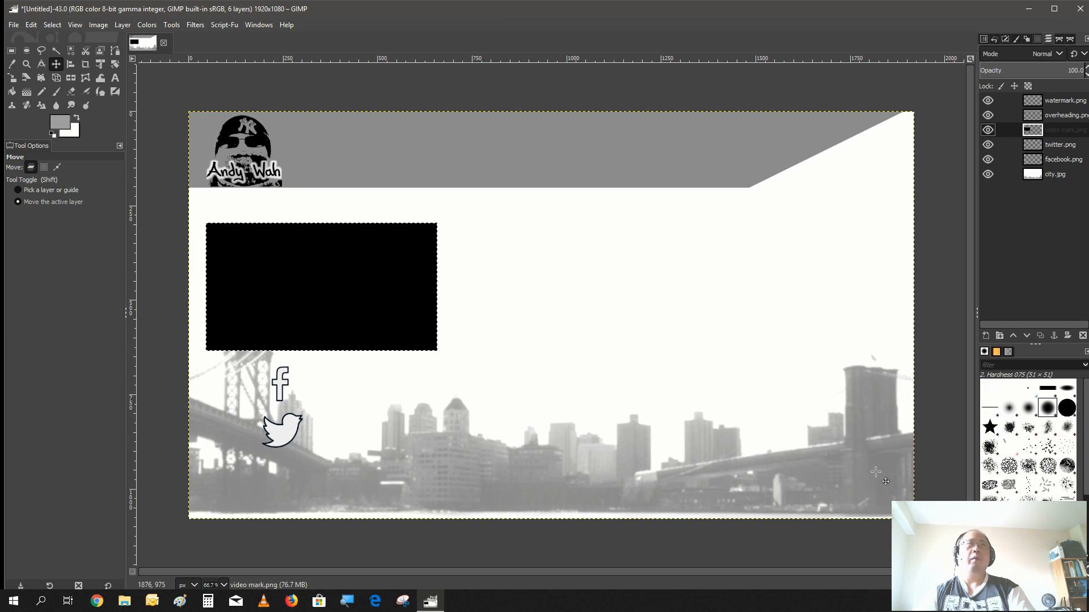
click(51, 25)
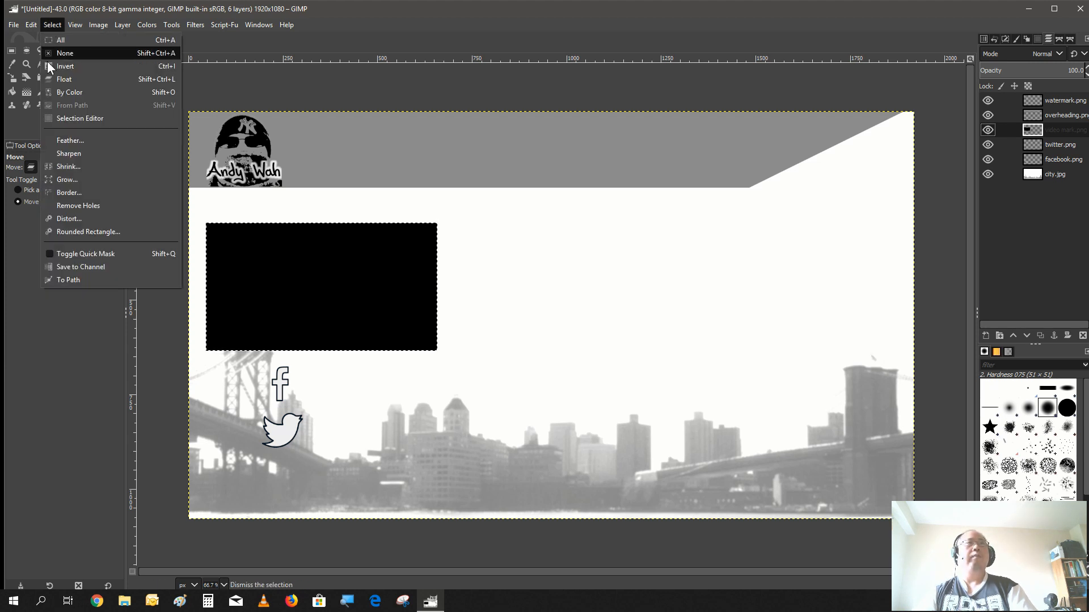
click(65, 179)
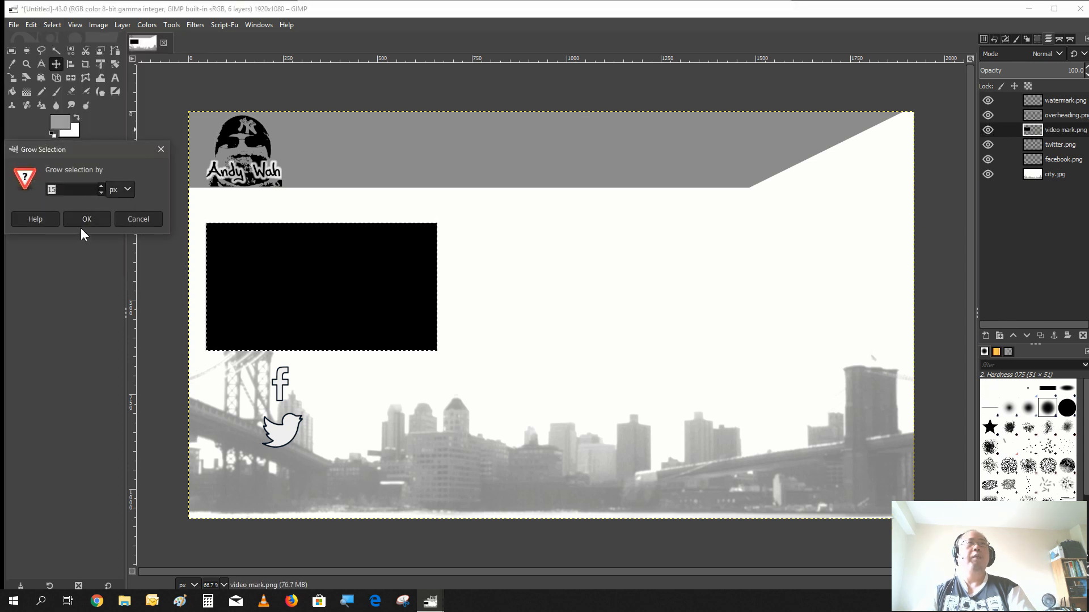
click(85, 219)
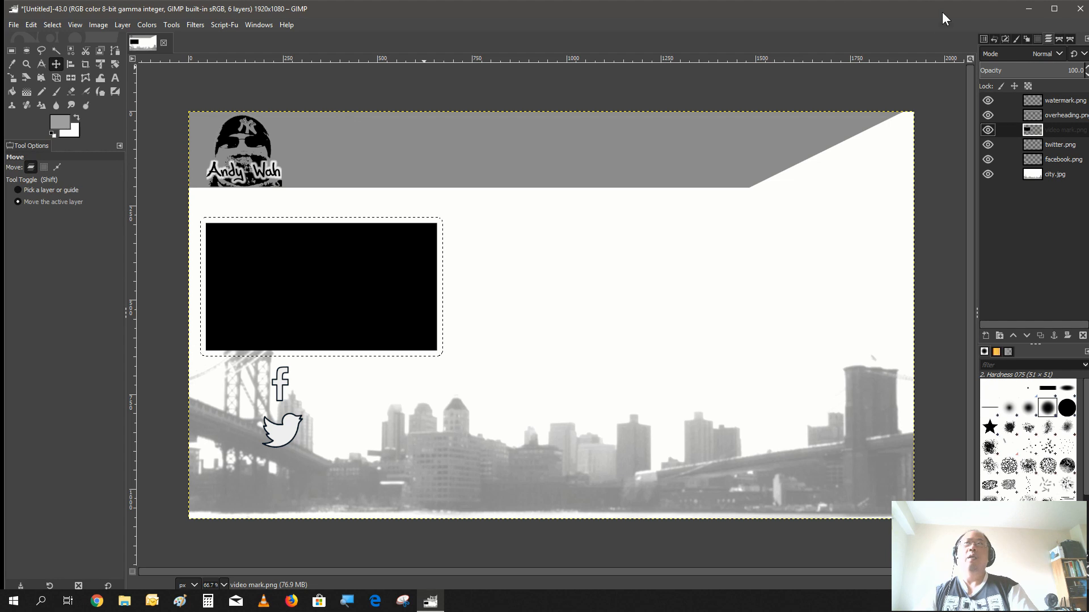
Add a transparent 1920 × 1080 px layer above video mark.png and fill the grown selection on it with the gray foreground color.
right_click(1053, 127)
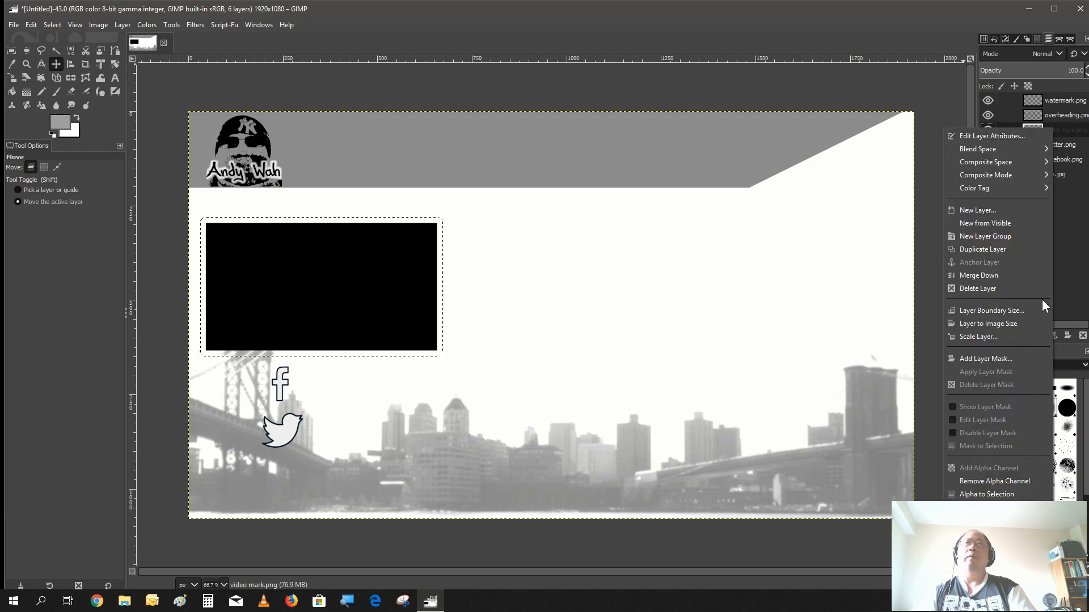
click(1031, 210)
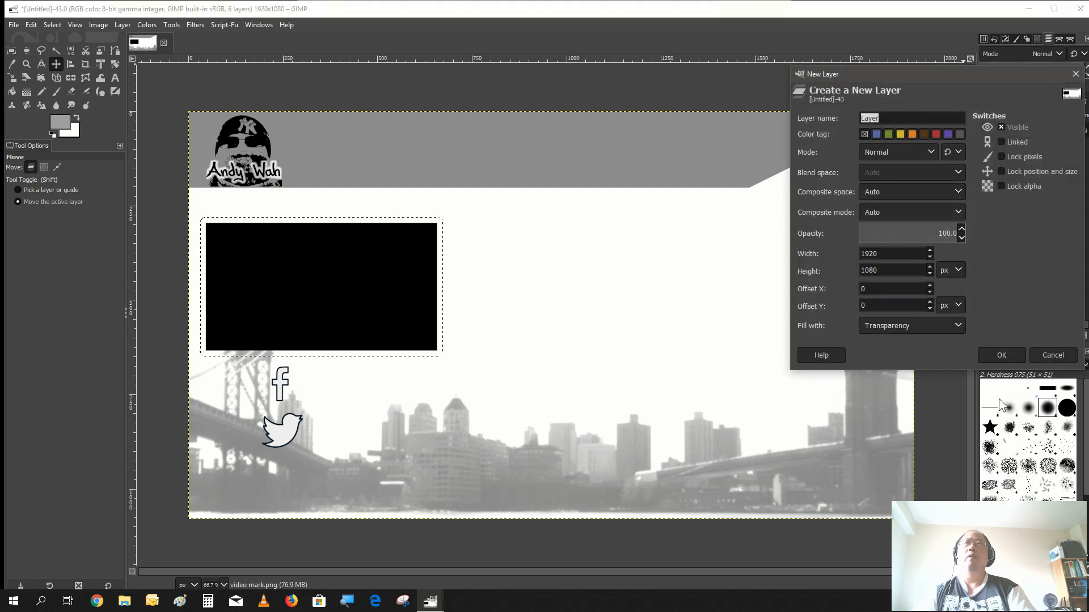
click(995, 354)
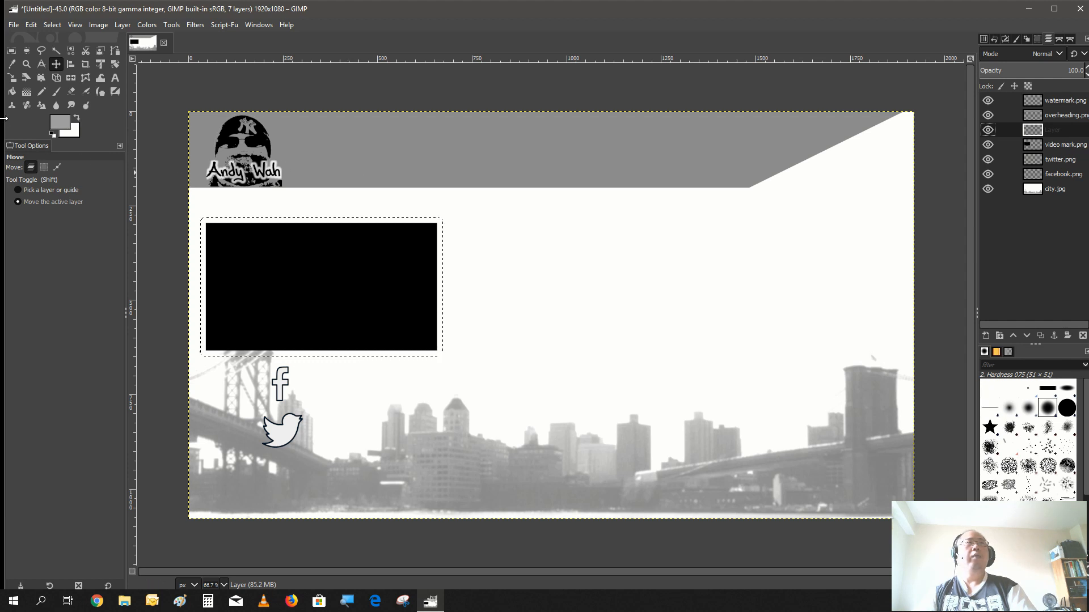
click(12, 93)
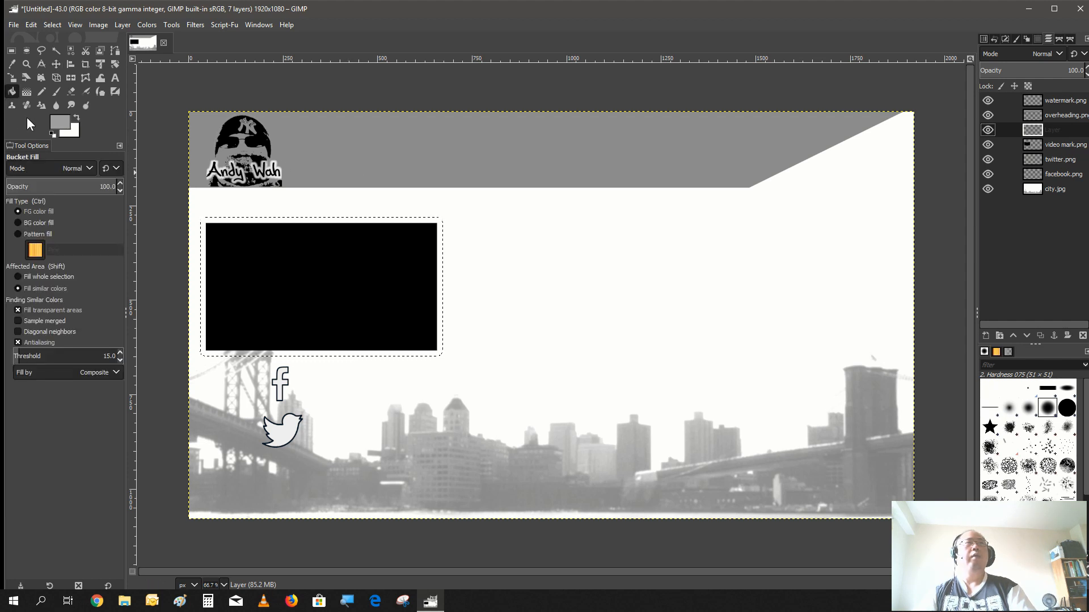
click(230, 219)
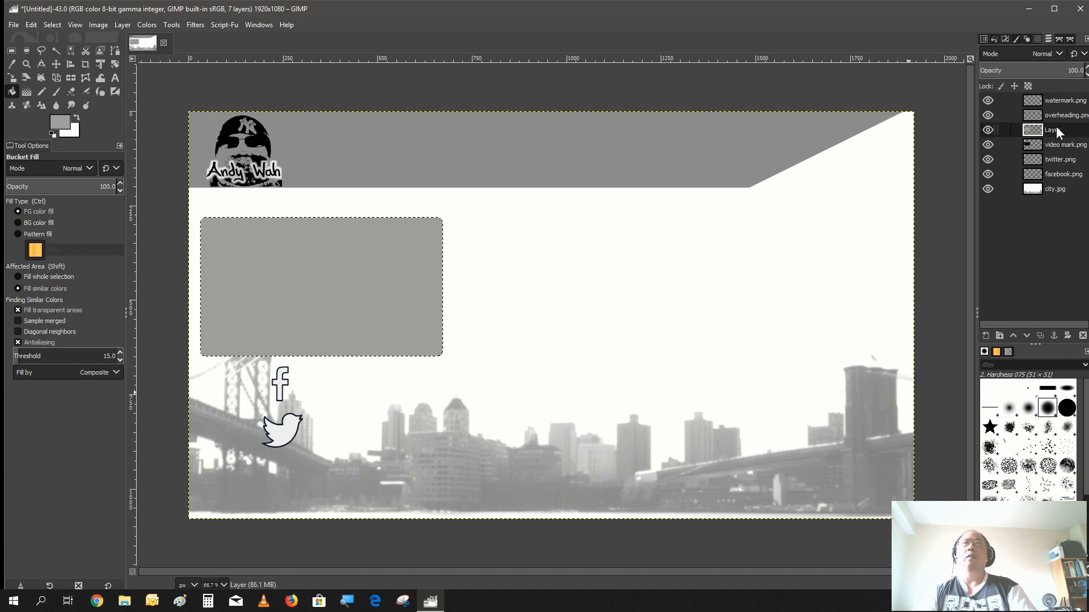
Move the gray-filled layer directly beneath video mark.png in the layer stack and clear the selection.
drag(1059, 127, 1066, 148)
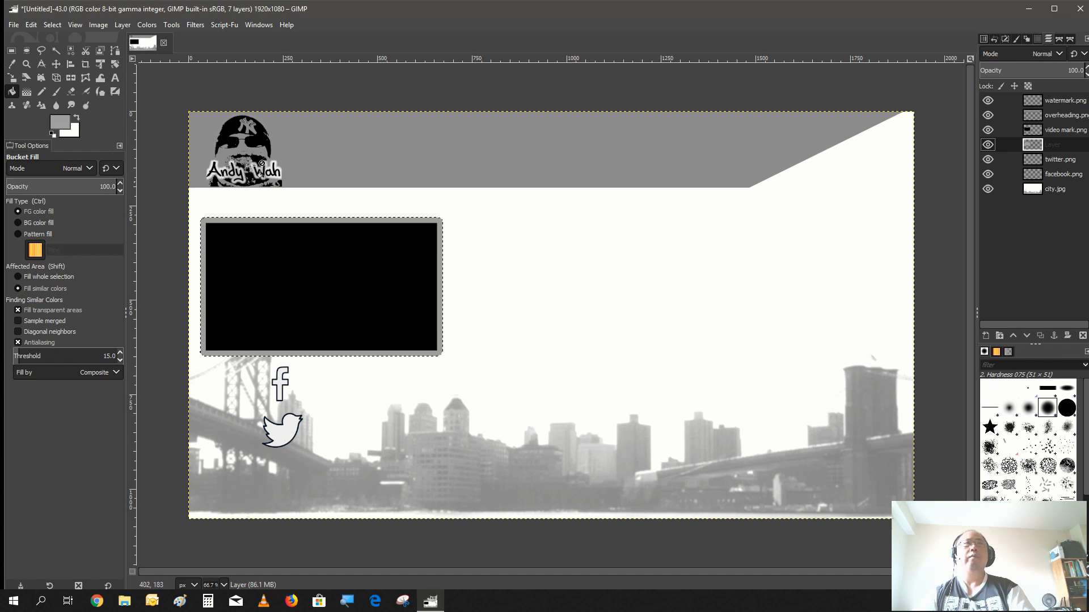
click(56, 27)
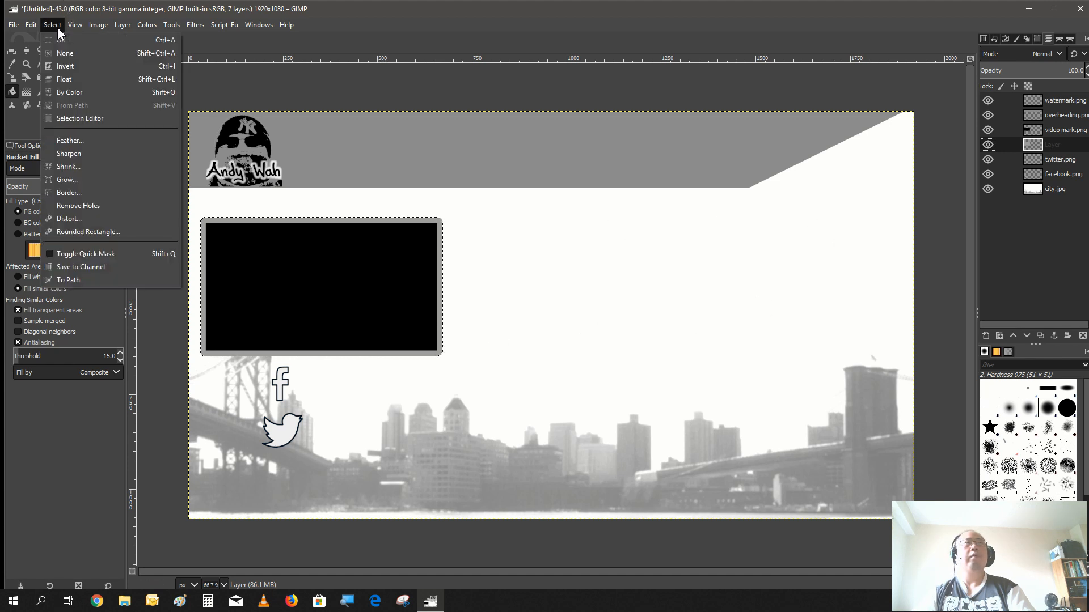
click(68, 56)
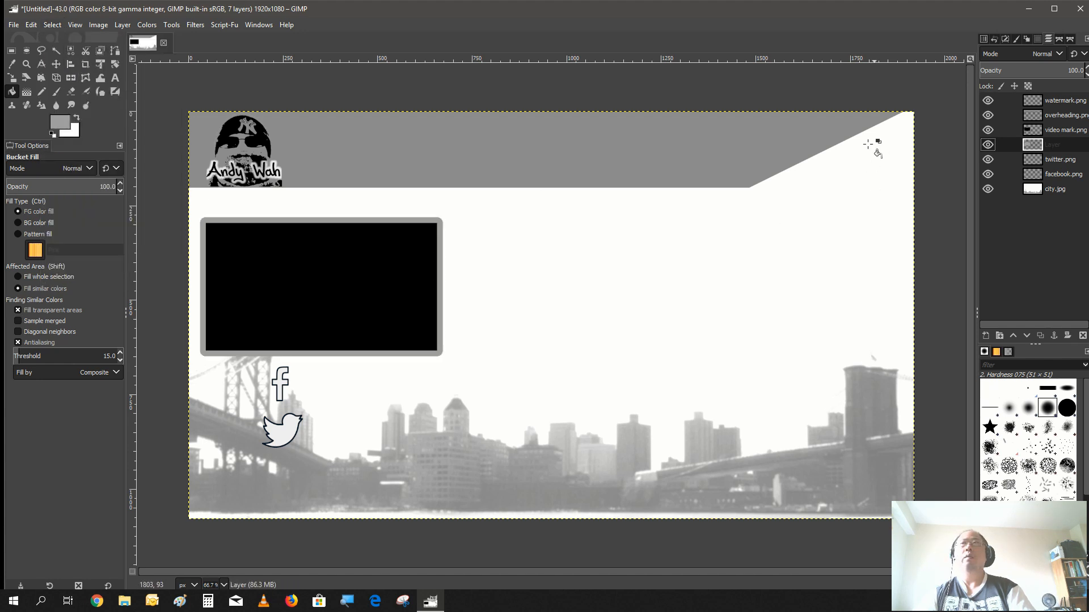
Select the opaque area of video mark.png again and hide that layer, leaving the gray frame layer active.
click(1073, 134)
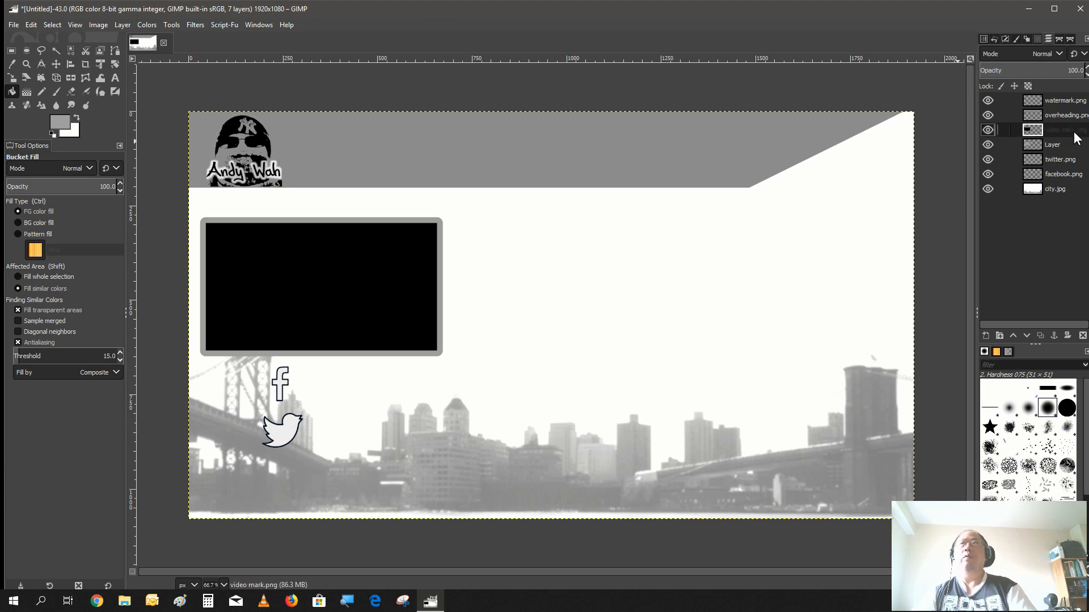
right_click(1072, 136)
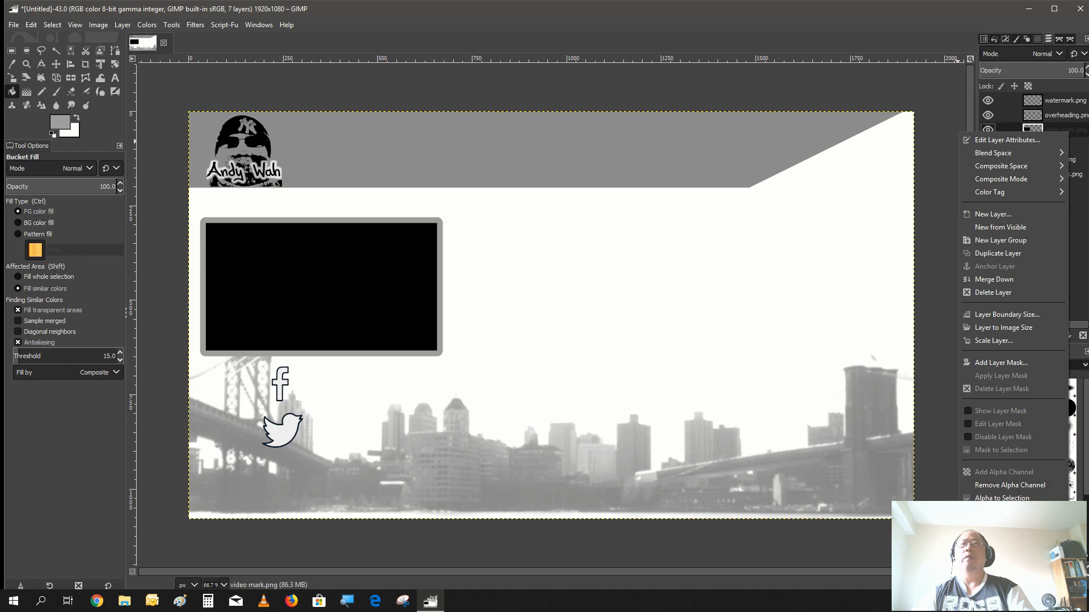
click(1002, 498)
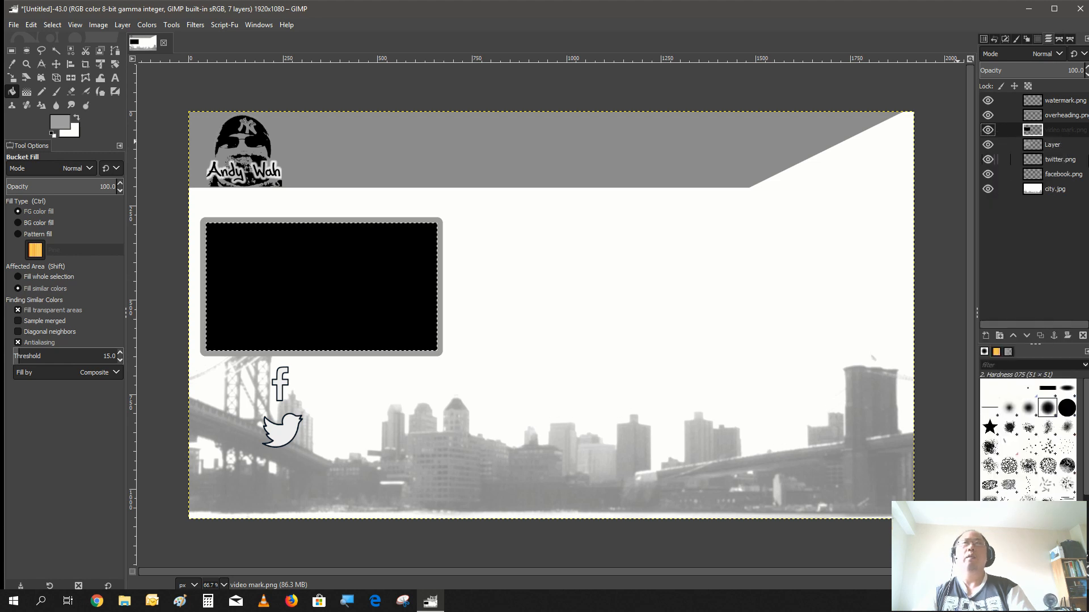
click(1050, 145)
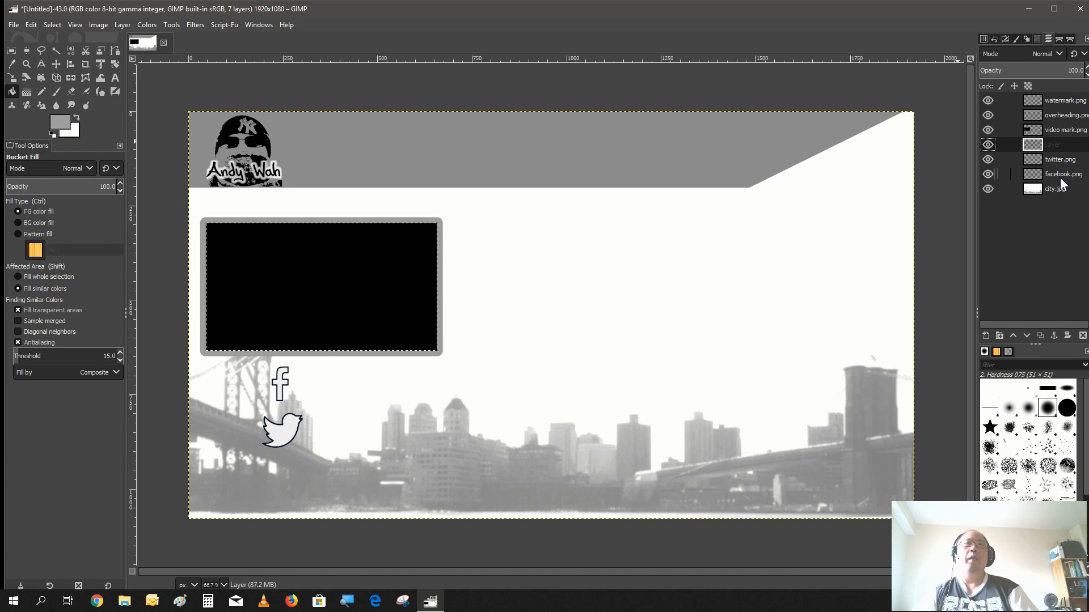
click(989, 130)
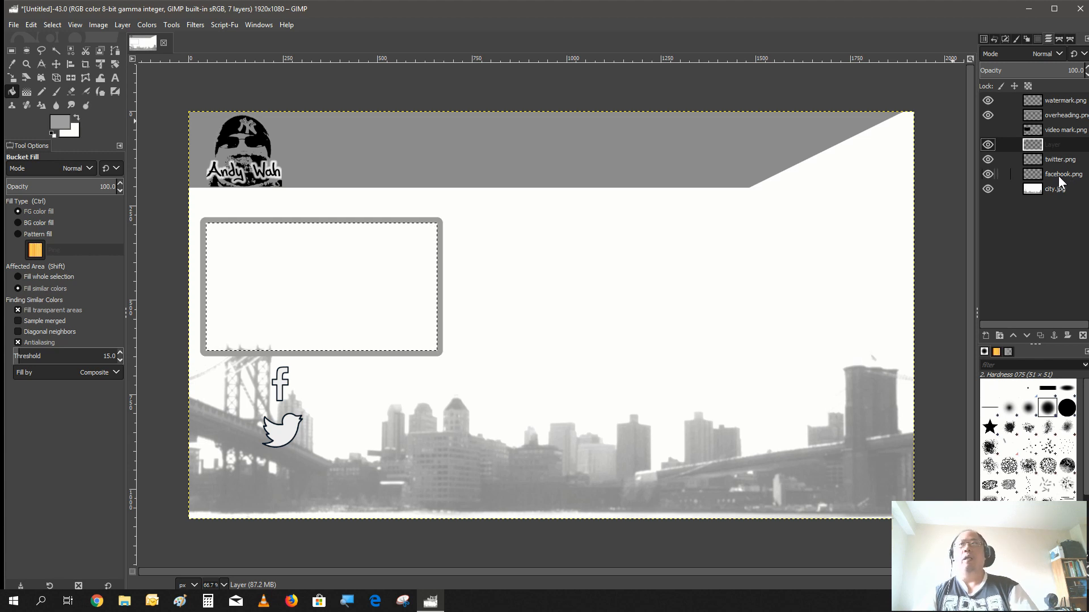
Move the gray frame layer directly above city.jpg in the layer stack and merge it down into city.jpg.
drag(1049, 142, 1059, 175)
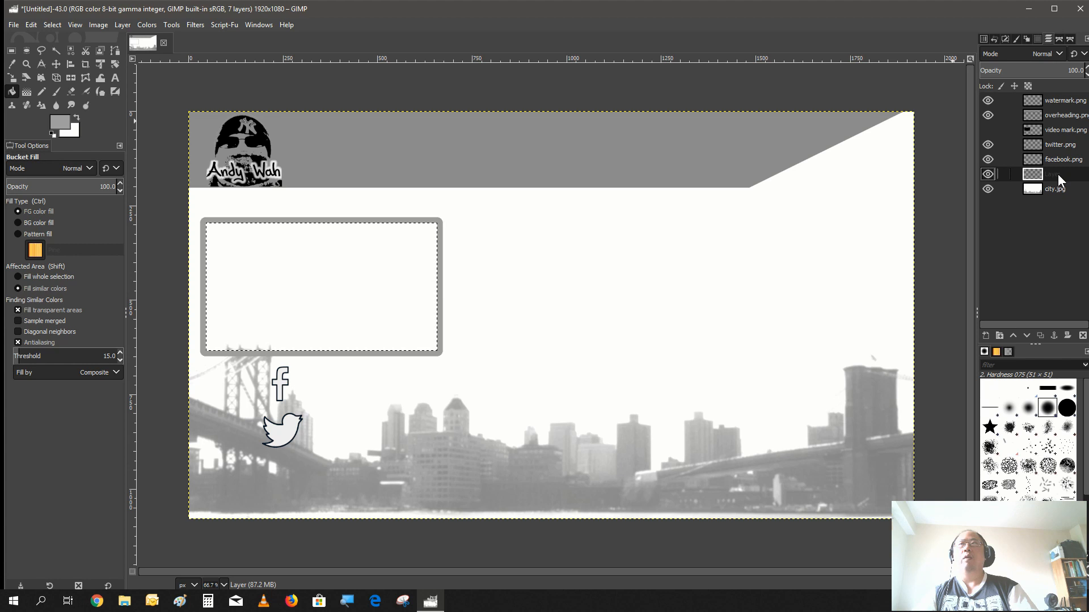
right_click(1057, 173)
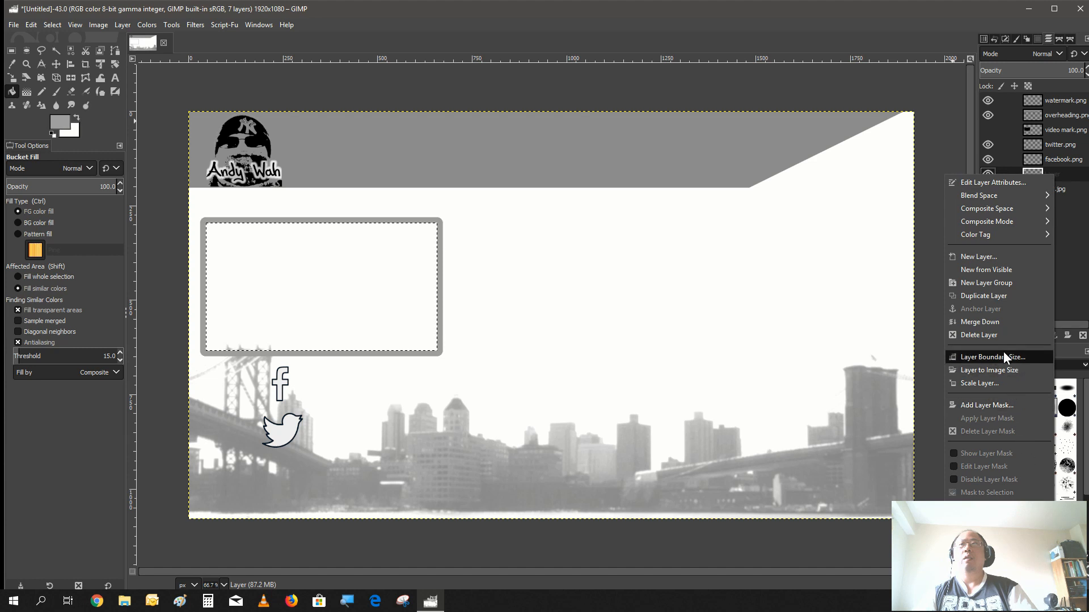
click(1012, 324)
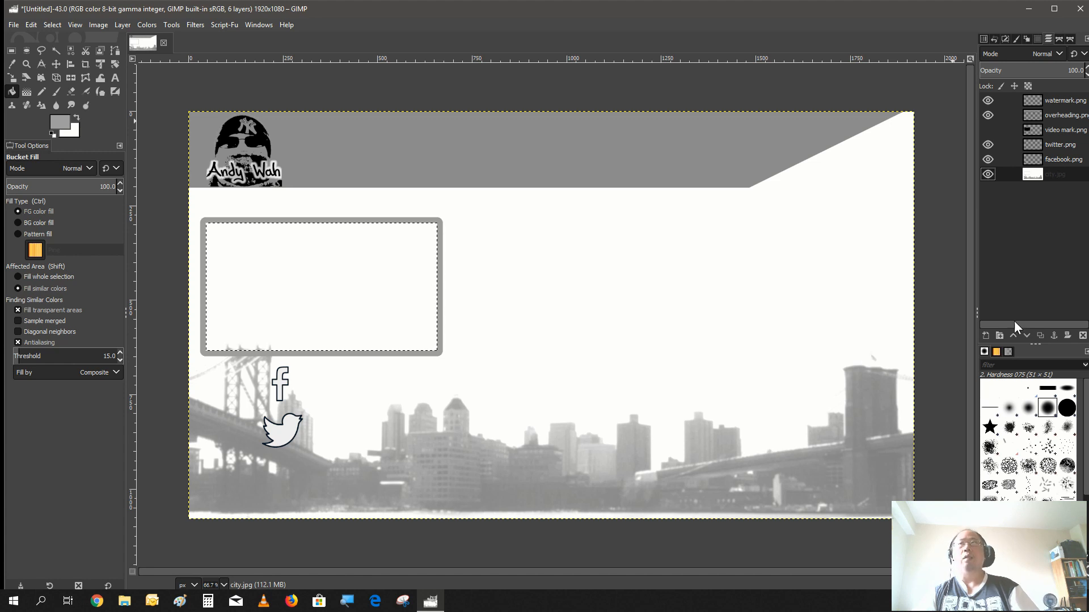
Erase the selected rectangle inside the frame from city.jpg and delete the video mark.png layer.
key(Delete)
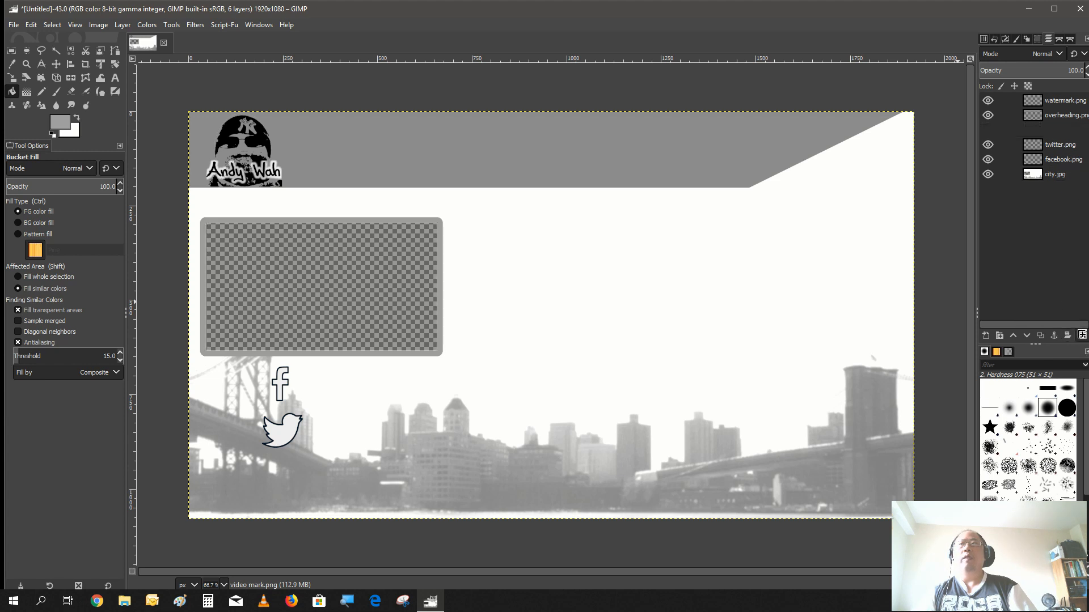
click(1080, 337)
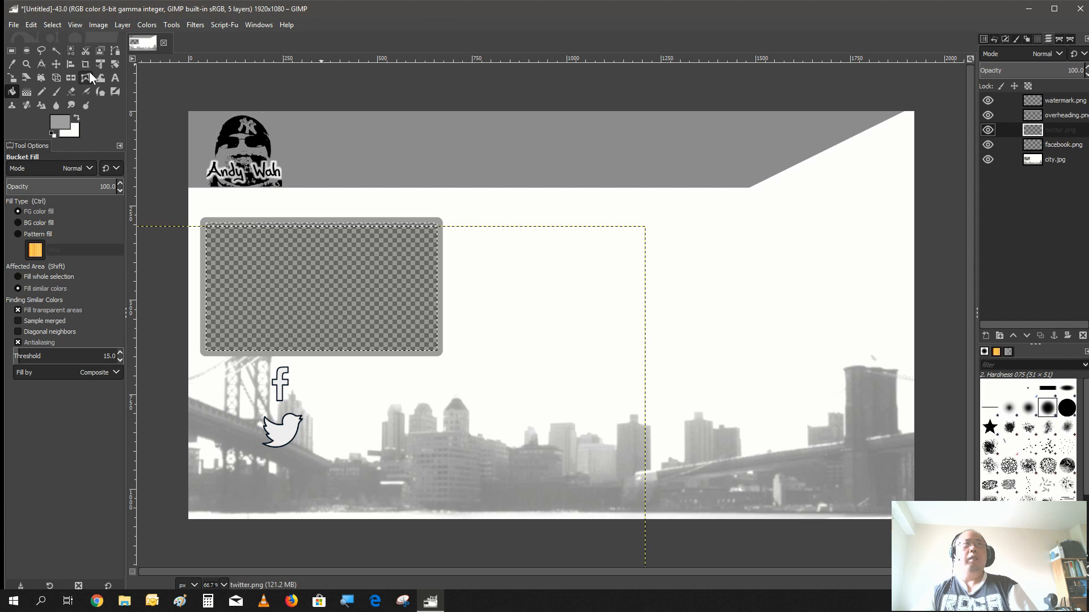
Draw a wide text box across the gray banner beside the logo and set the text color to black (000000).
click(114, 77)
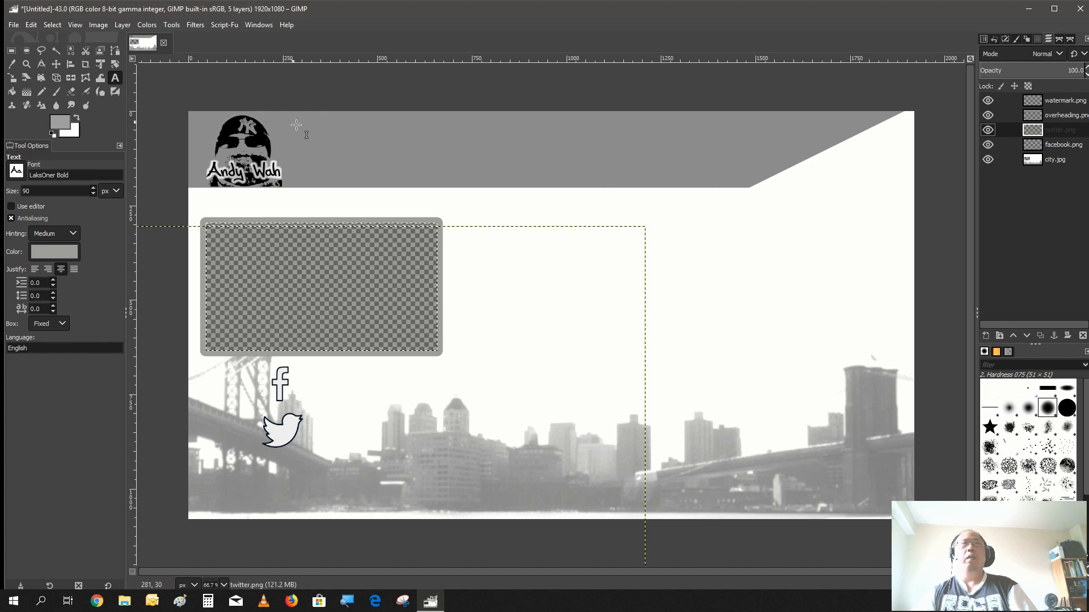
drag(315, 129, 752, 181)
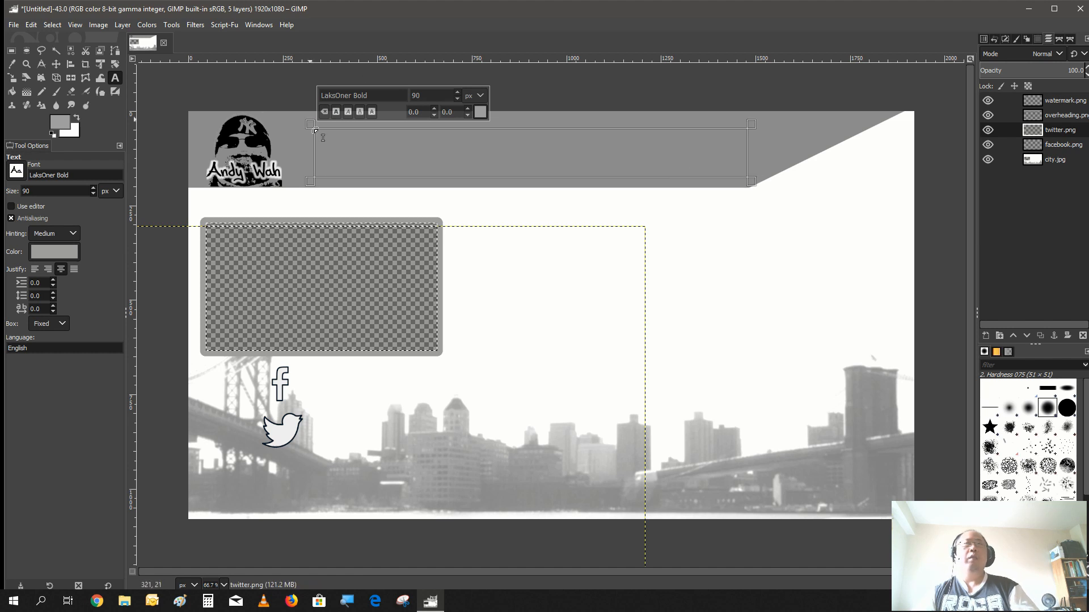
click(59, 122)
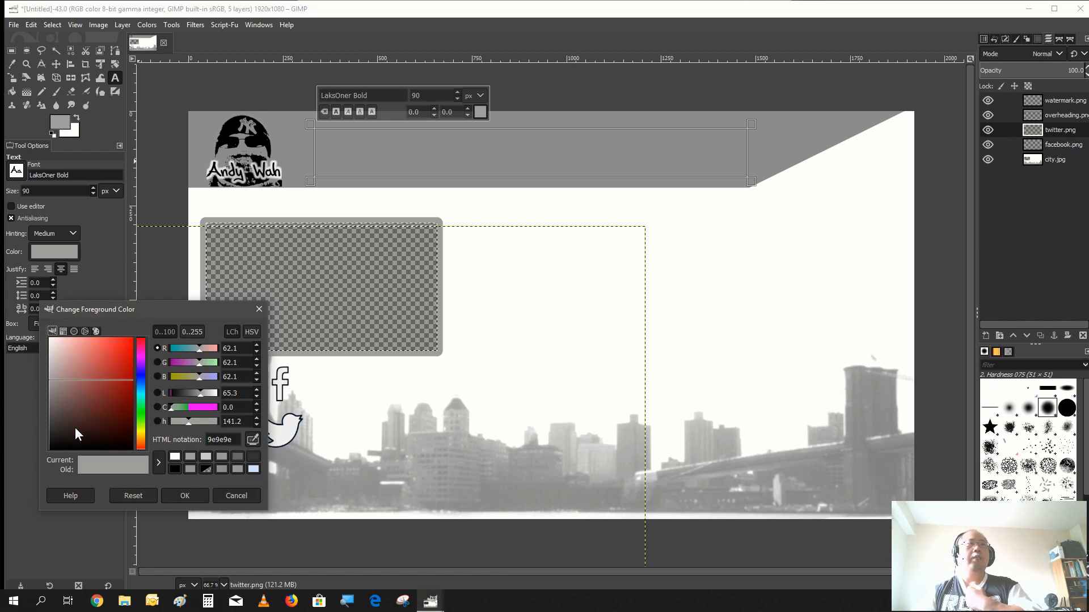
click(174, 468)
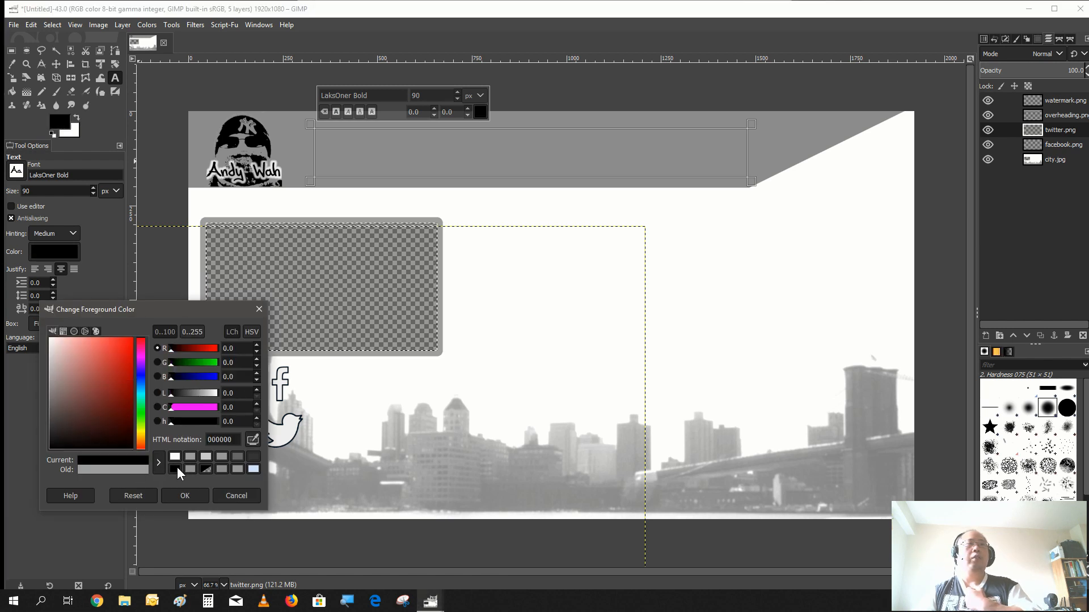
click(185, 495)
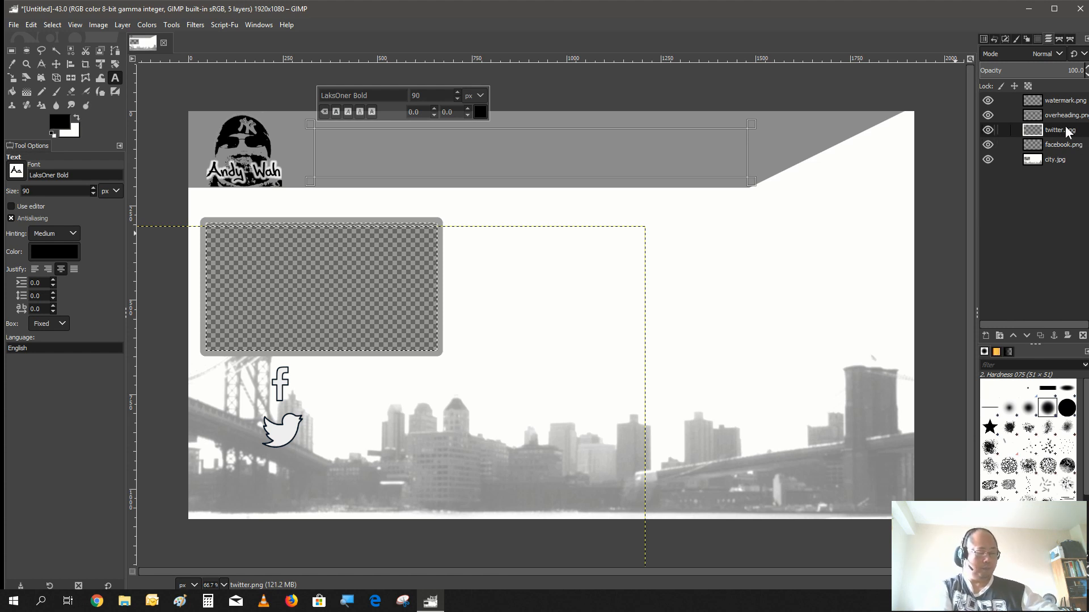
Enter "Thank you for watching" in the banner text box and move its layer directly above overheading.png.
text(T)
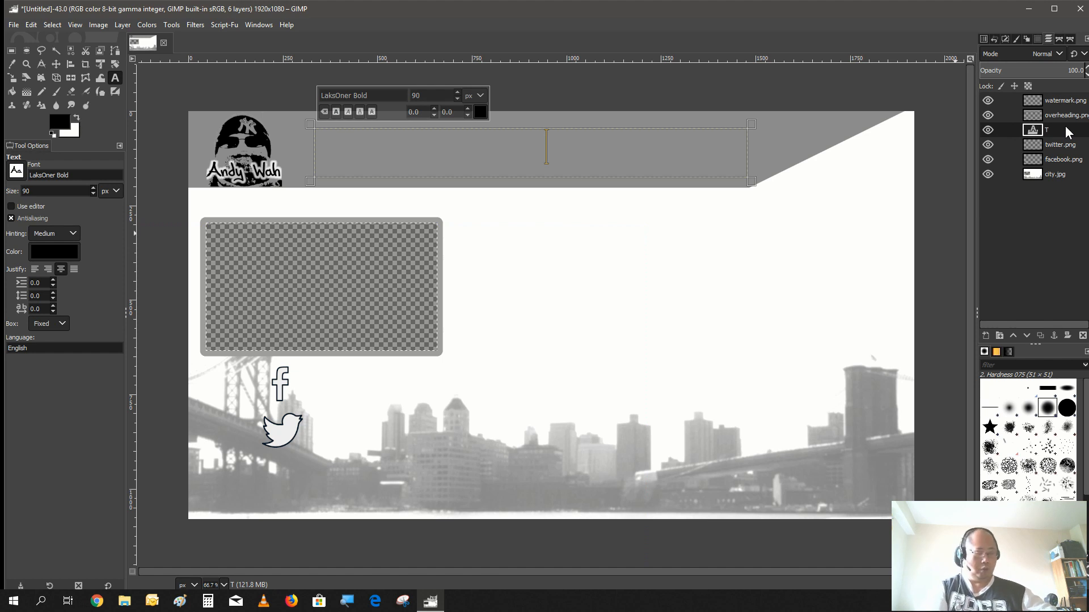
text(han)
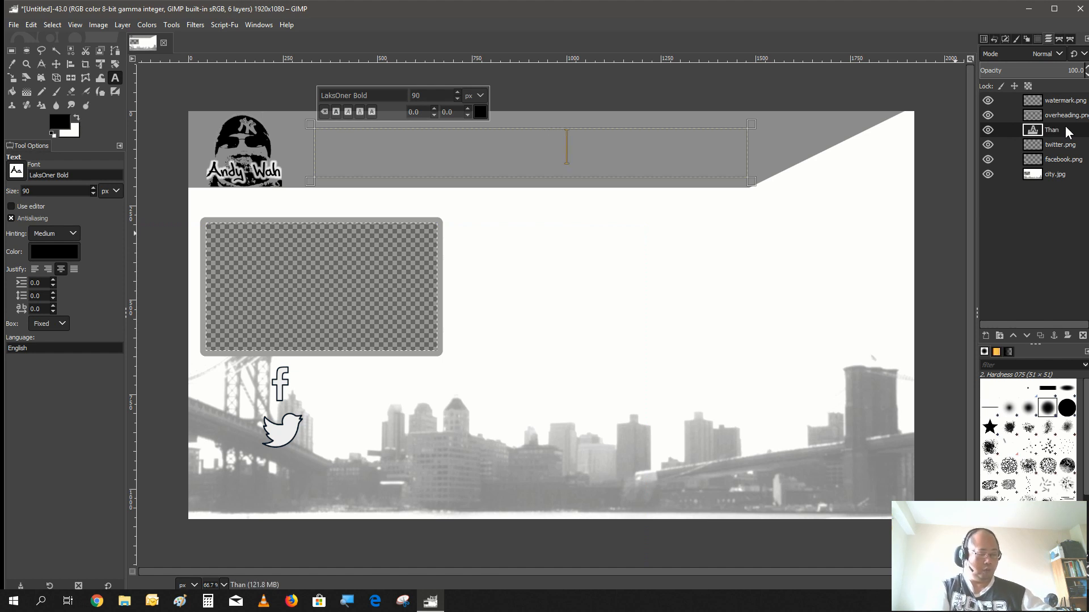
text(k you for watching)
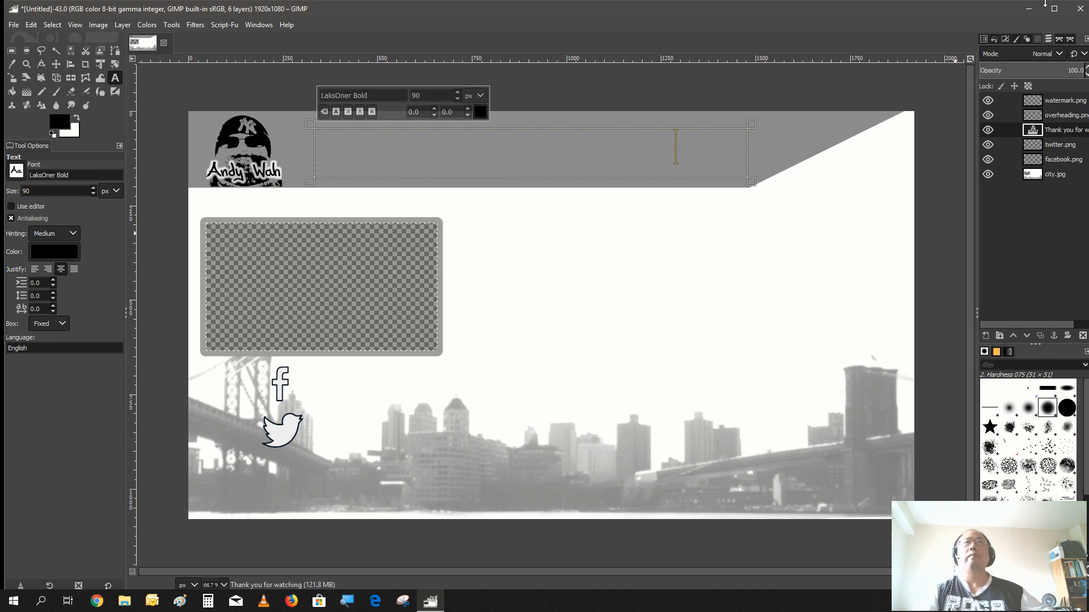
drag(1053, 132, 1051, 115)
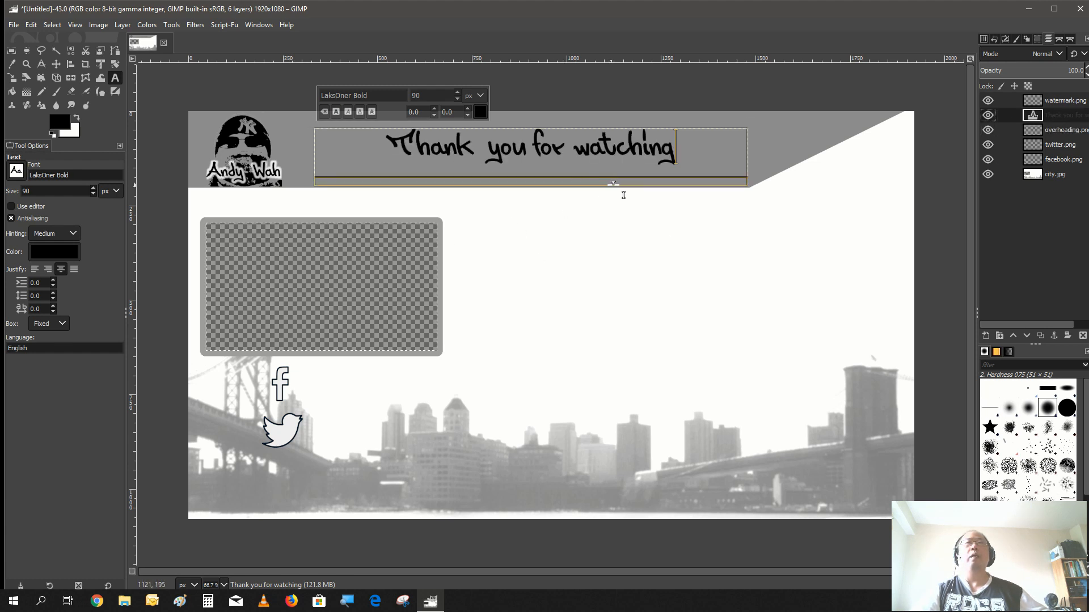
Underline the whole "Thank you for watching" text and switch to the Move tool.
drag(685, 156, 376, 111)
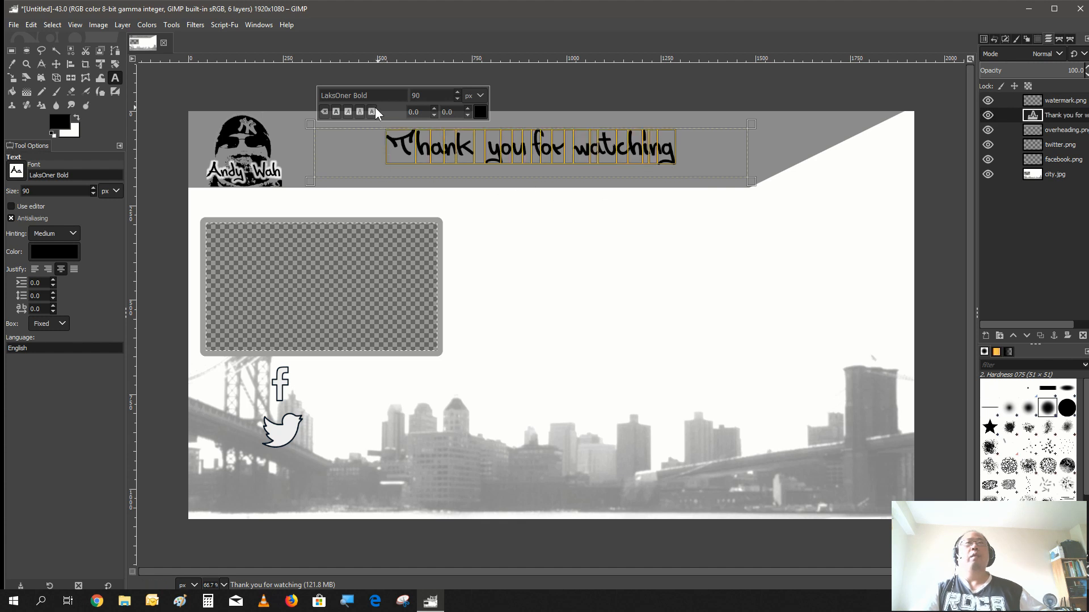
click(359, 111)
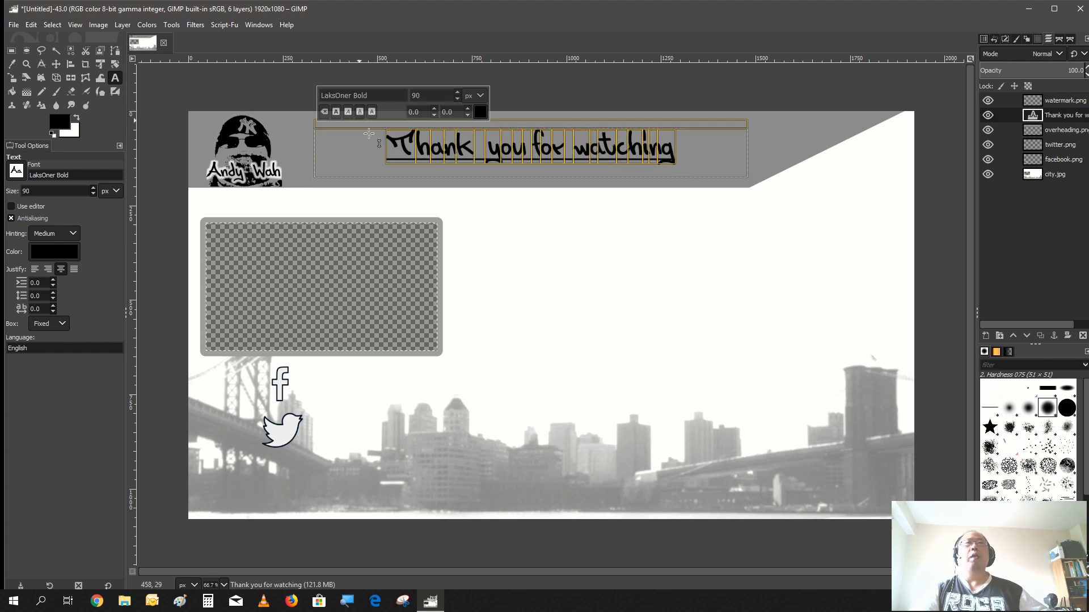
click(56, 64)
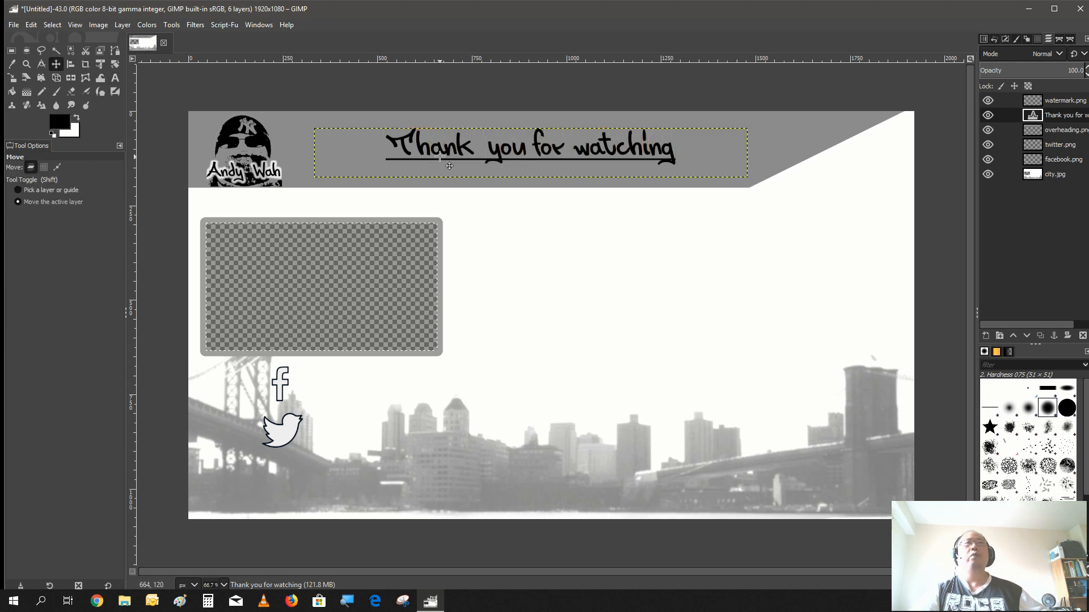
Move the "Thank you for watching" text layer left and slightly down so its box sits next to the logo.
drag(440, 156, 409, 159)
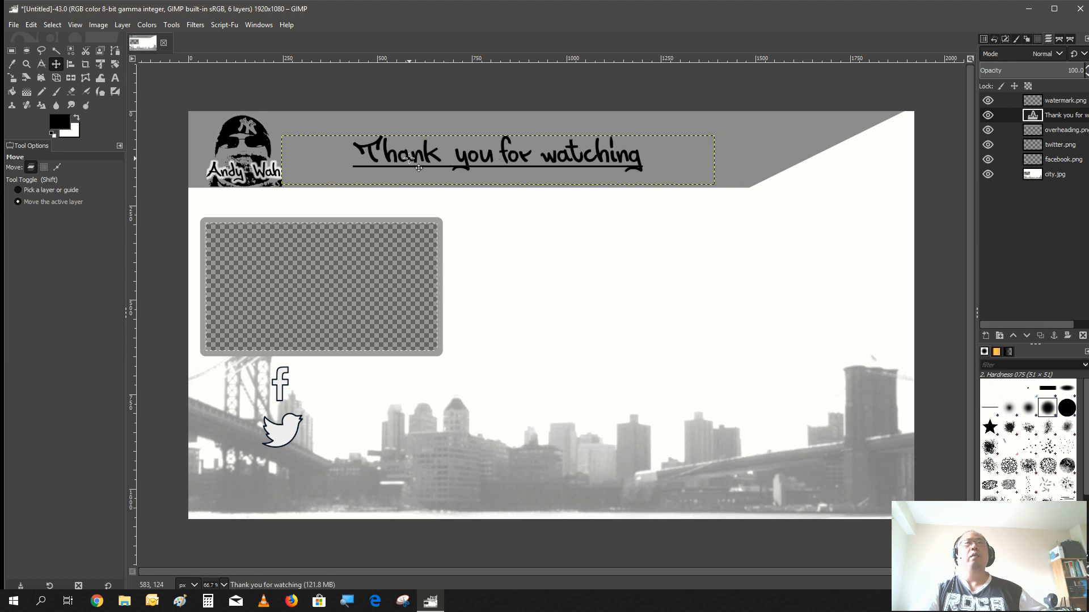
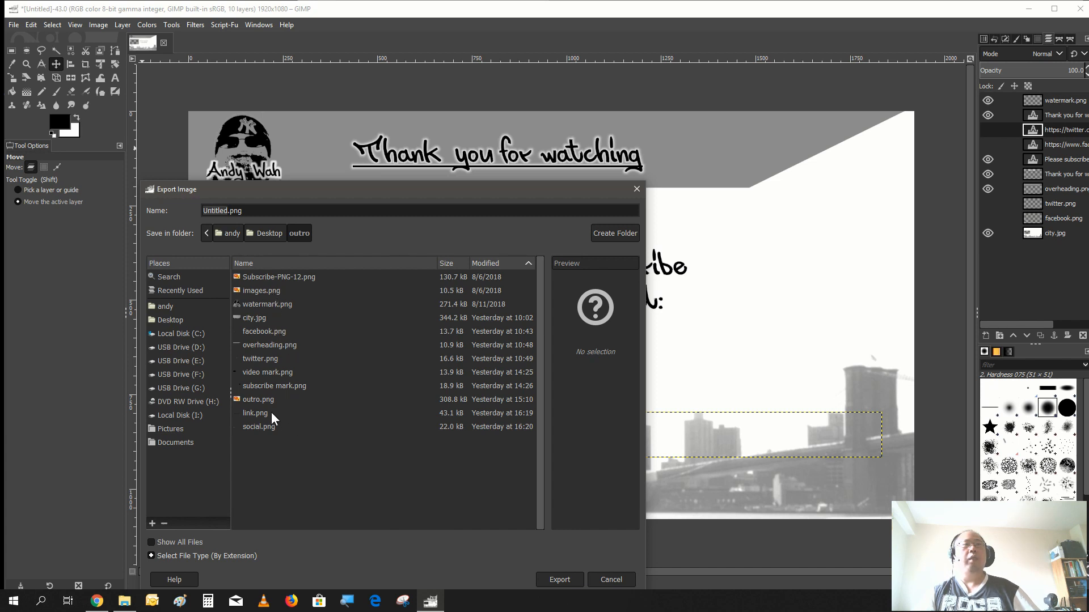
Export the image as outro.png in the outro folder, replacing the existing file and keeping the default PNG options.
click(261, 399)
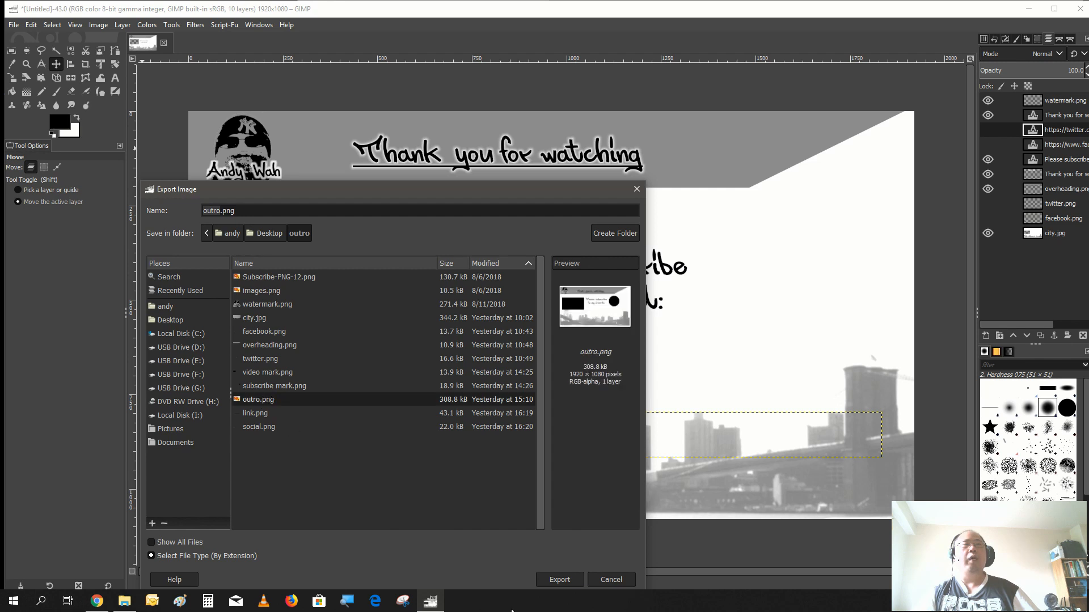
click(560, 581)
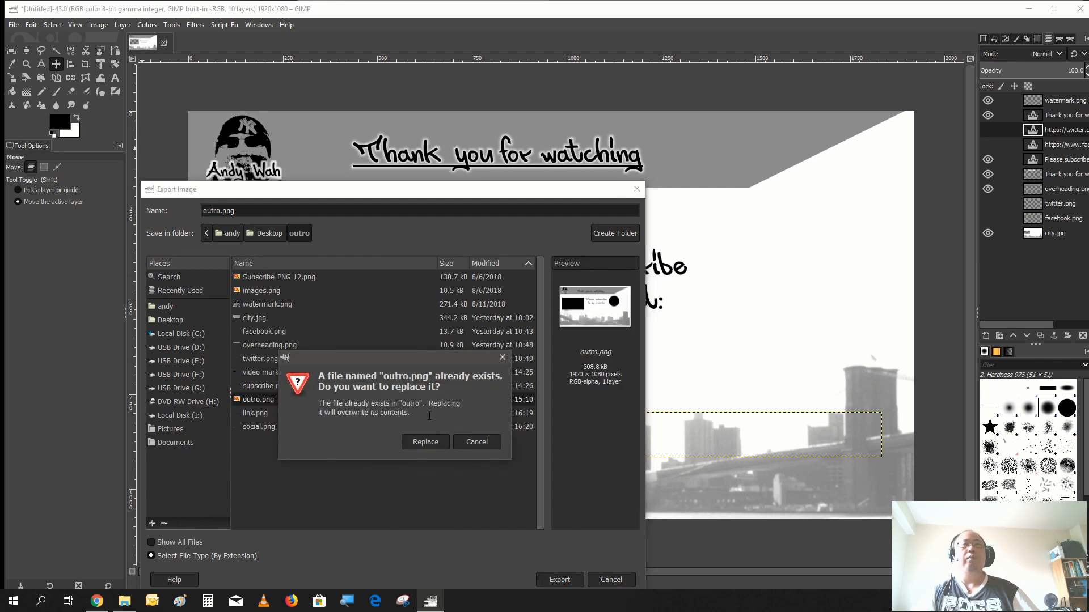
click(425, 441)
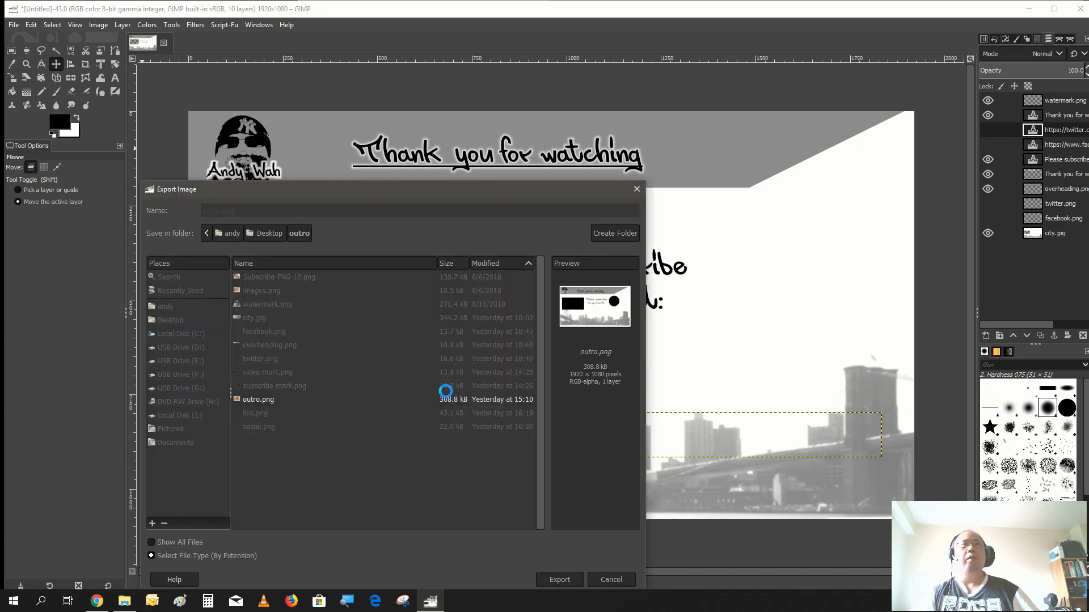
click(547, 413)
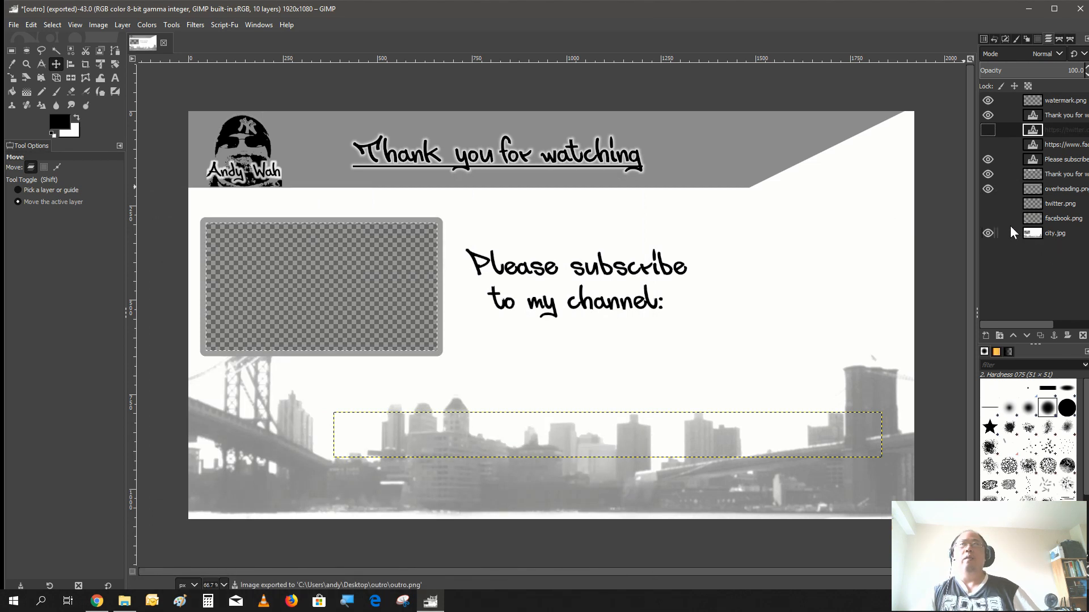
Show the facebook.png and twitter.png layers and hide city.jpg, overheading.png, watermark.png and all the text layers.
click(988, 218)
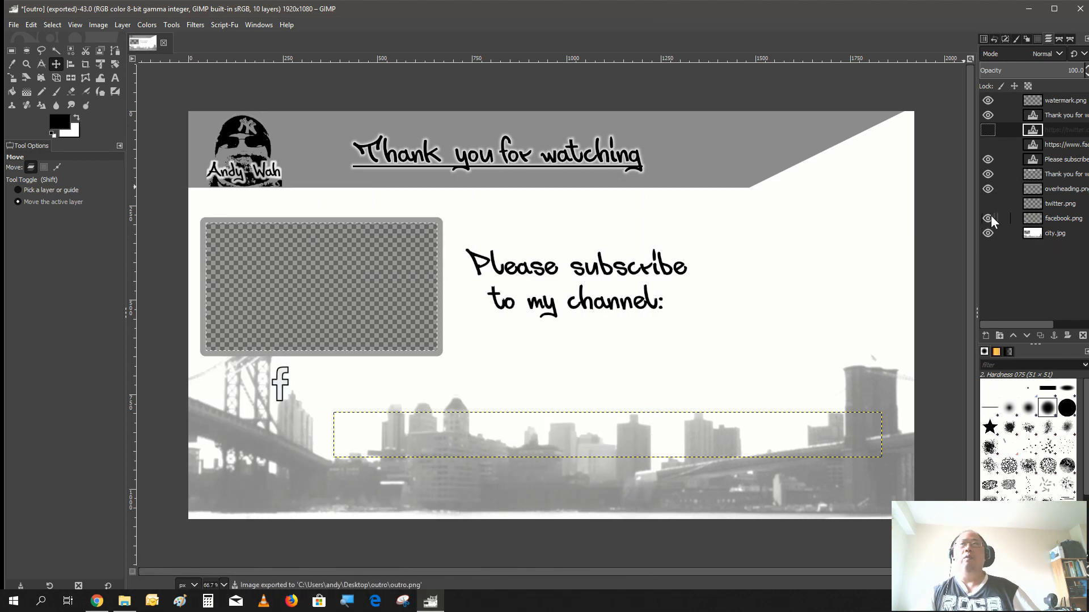
click(988, 204)
click(988, 233)
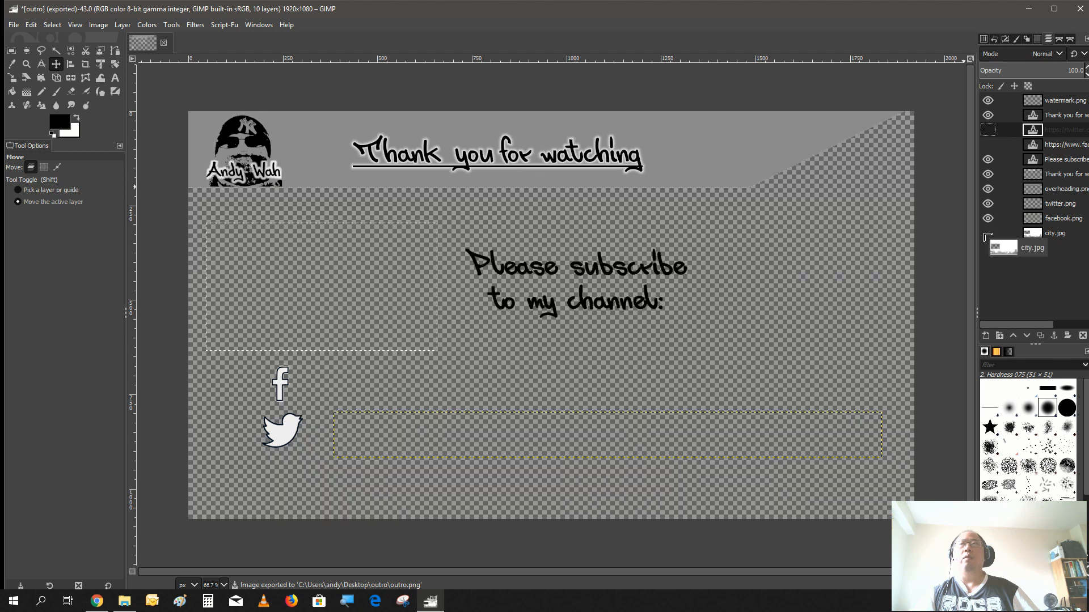
click(987, 188)
click(986, 174)
click(988, 157)
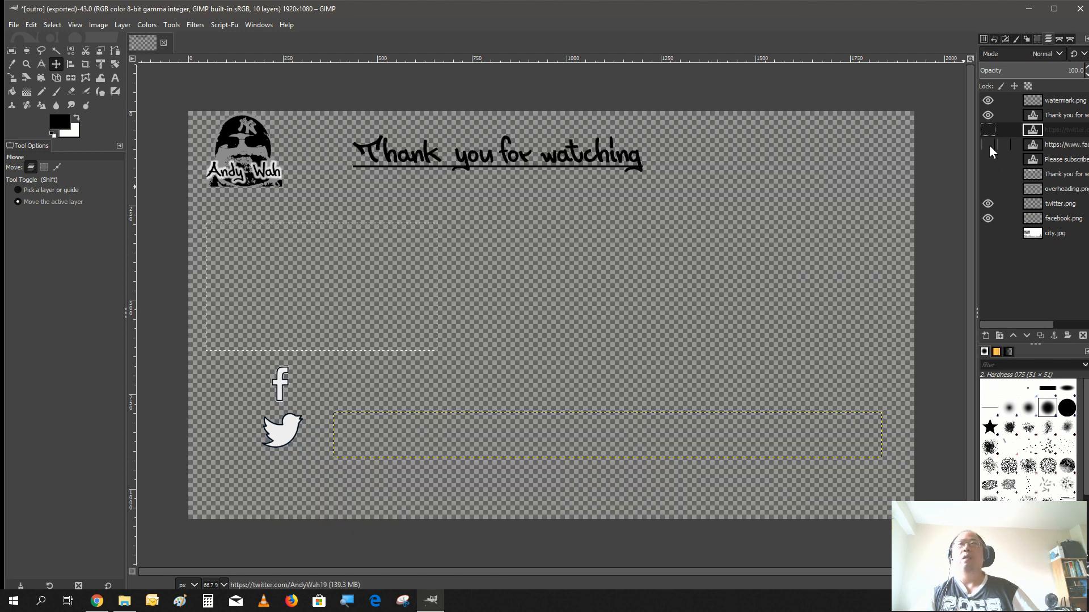
click(987, 100)
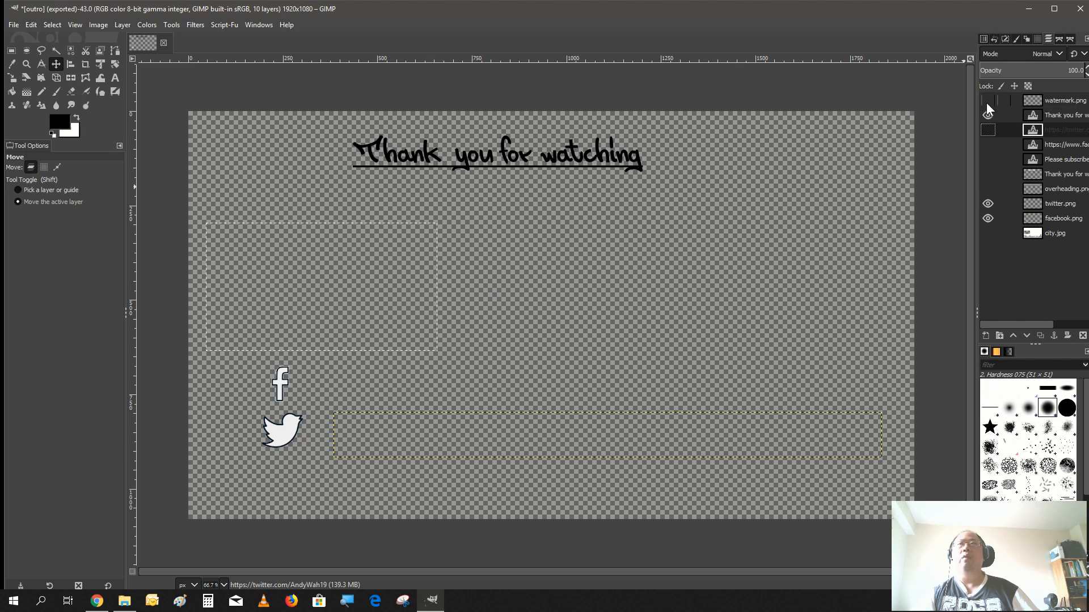
click(987, 116)
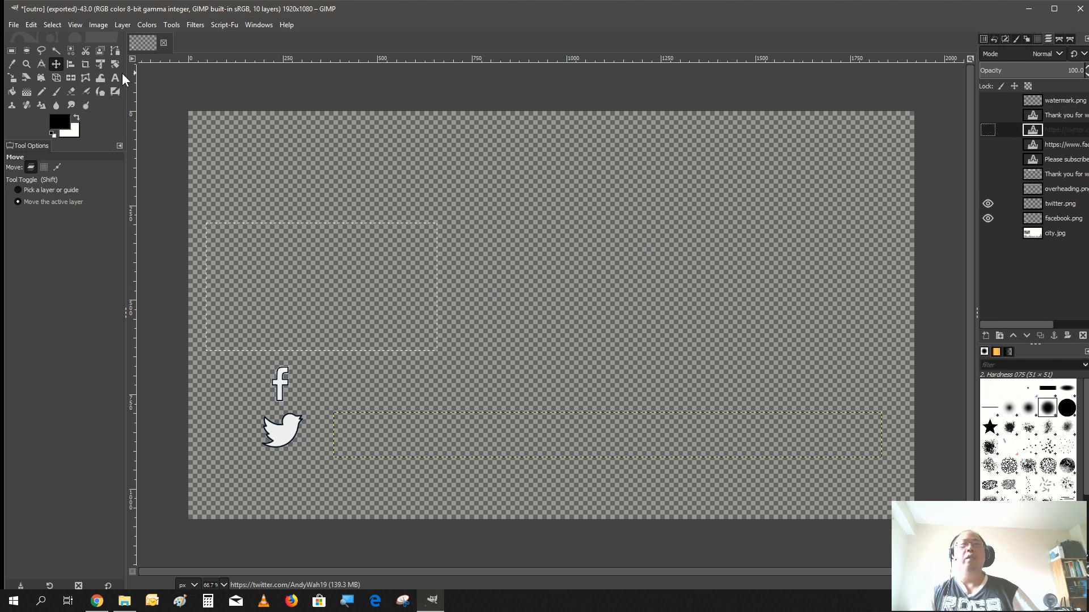
Export the icons-only image as social.png in the outro folder, replacing the existing file with the default PNG options.
click(14, 25)
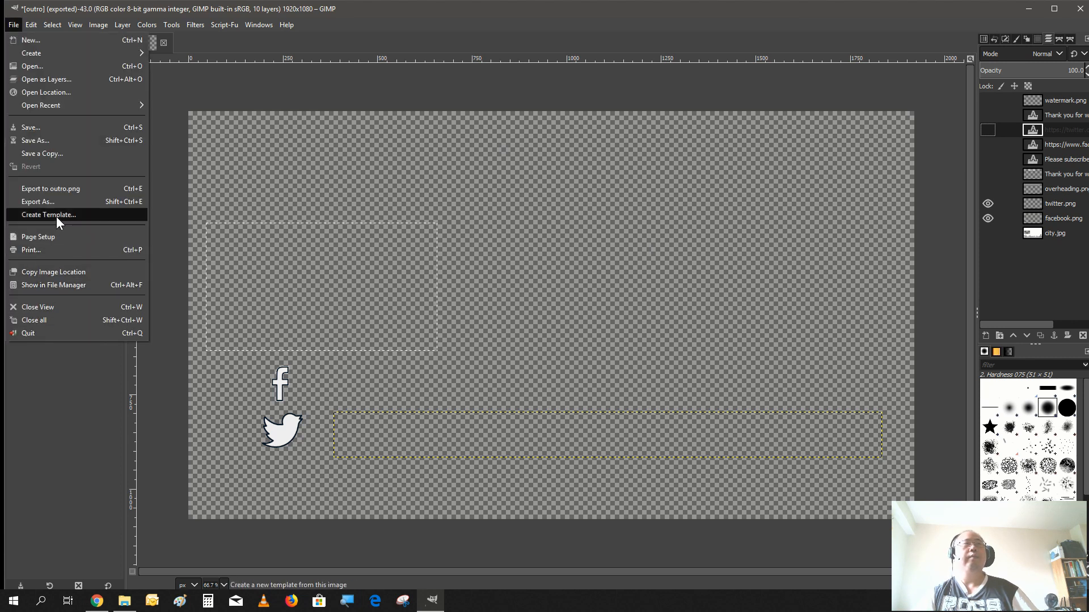
click(59, 200)
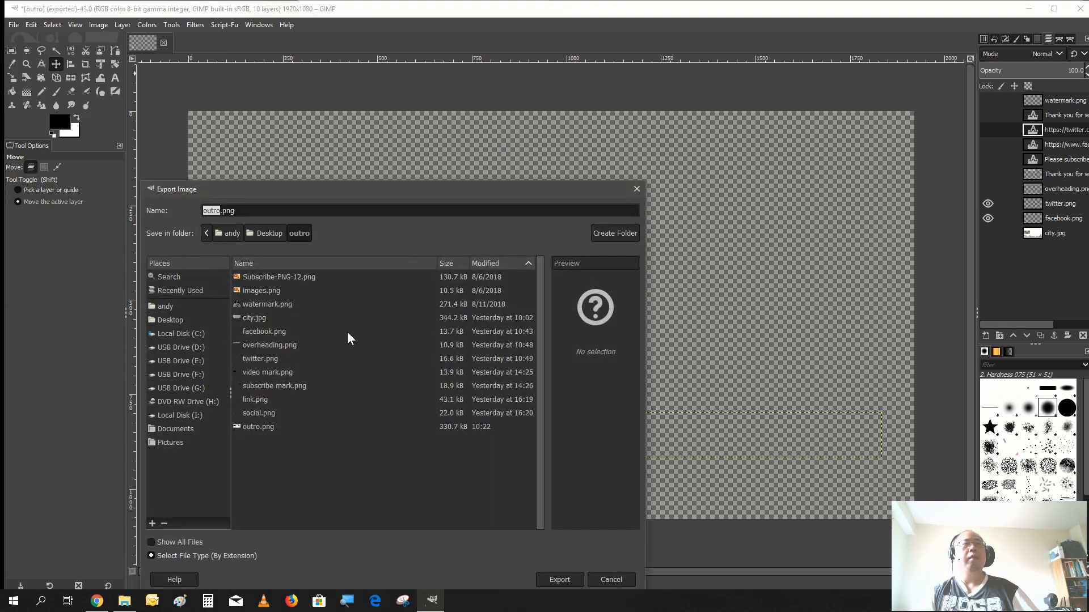
click(280, 409)
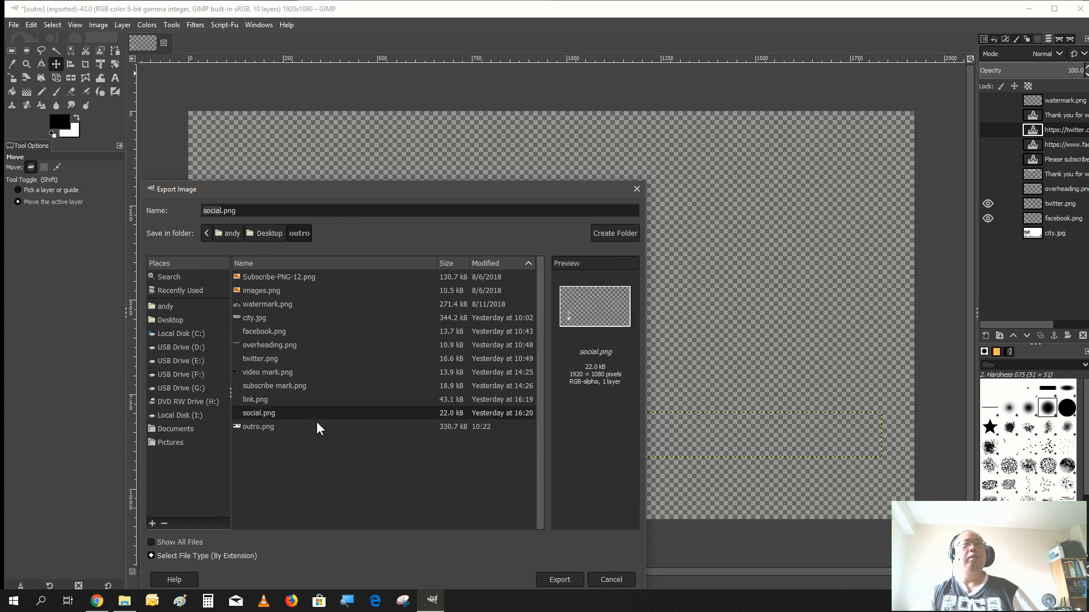
click(561, 577)
click(429, 442)
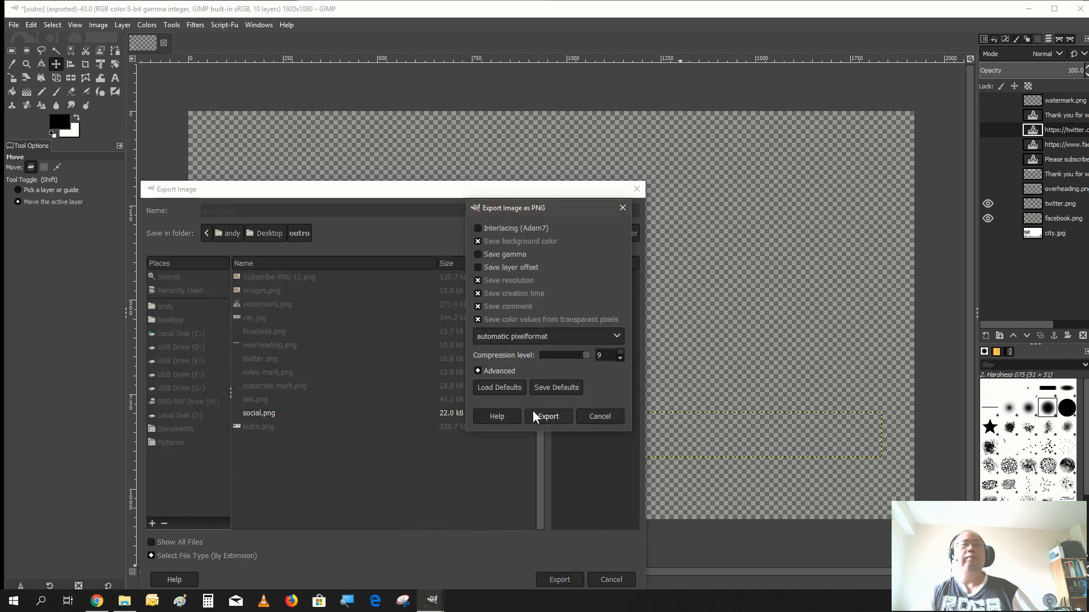
click(533, 410)
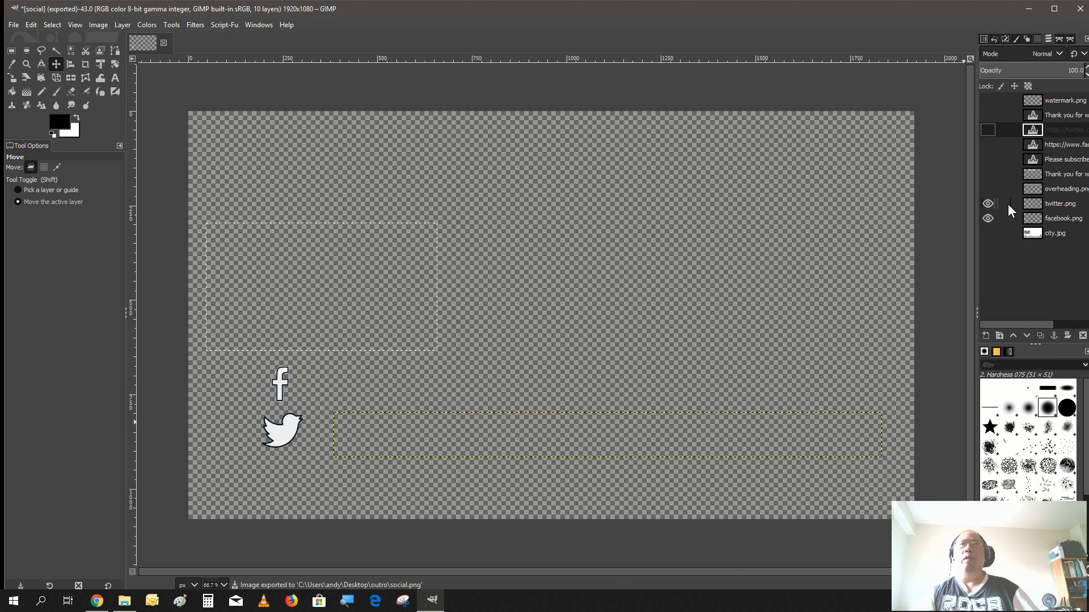
Hide the twitter.png and facebook.png icon layers and show the two Facebook and Twitter link text layers.
click(987, 203)
click(985, 220)
click(987, 145)
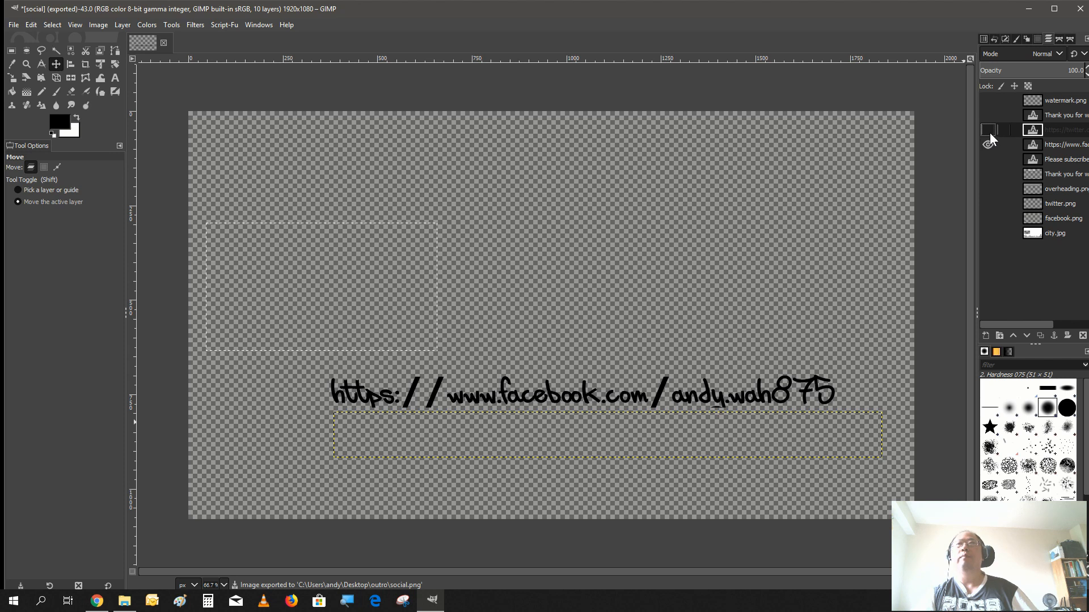
click(987, 131)
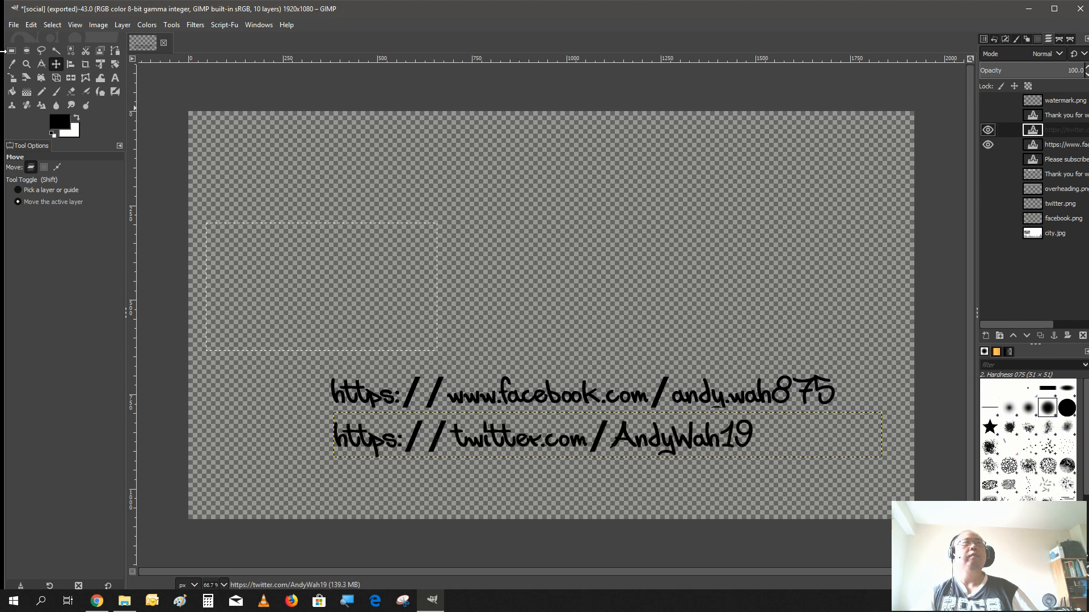
Export the links-only image as link.png in the outro folder, replacing the existing file with the default PNG options.
click(15, 23)
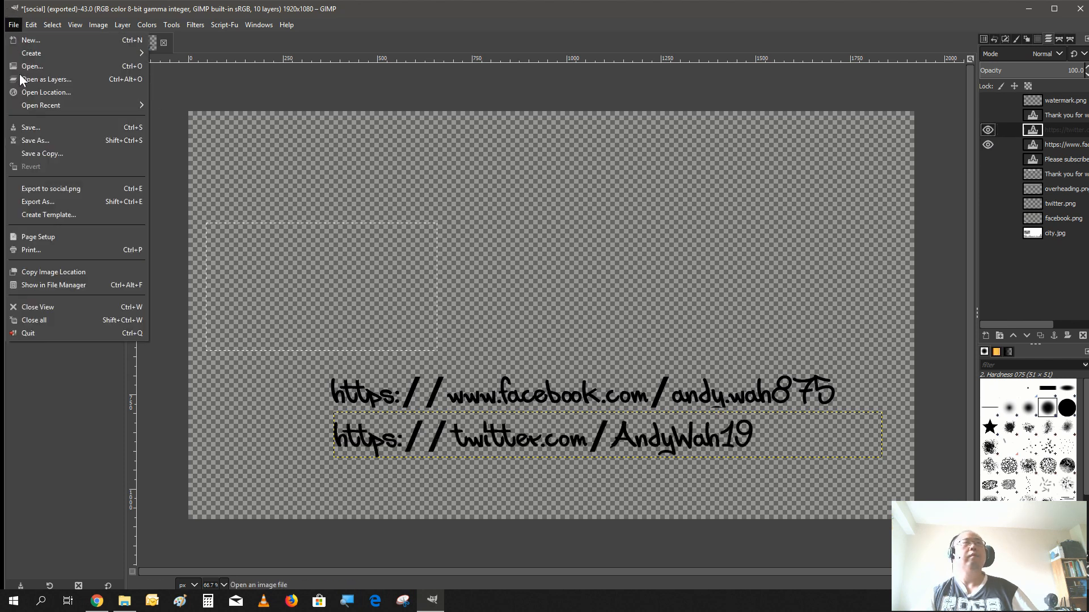
click(76, 199)
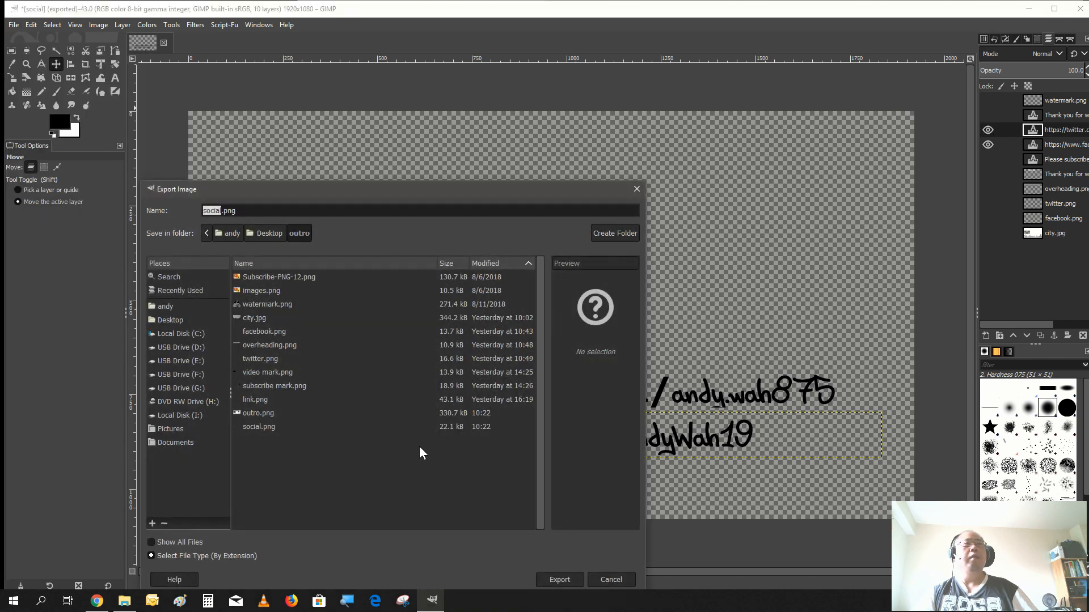
click(276, 397)
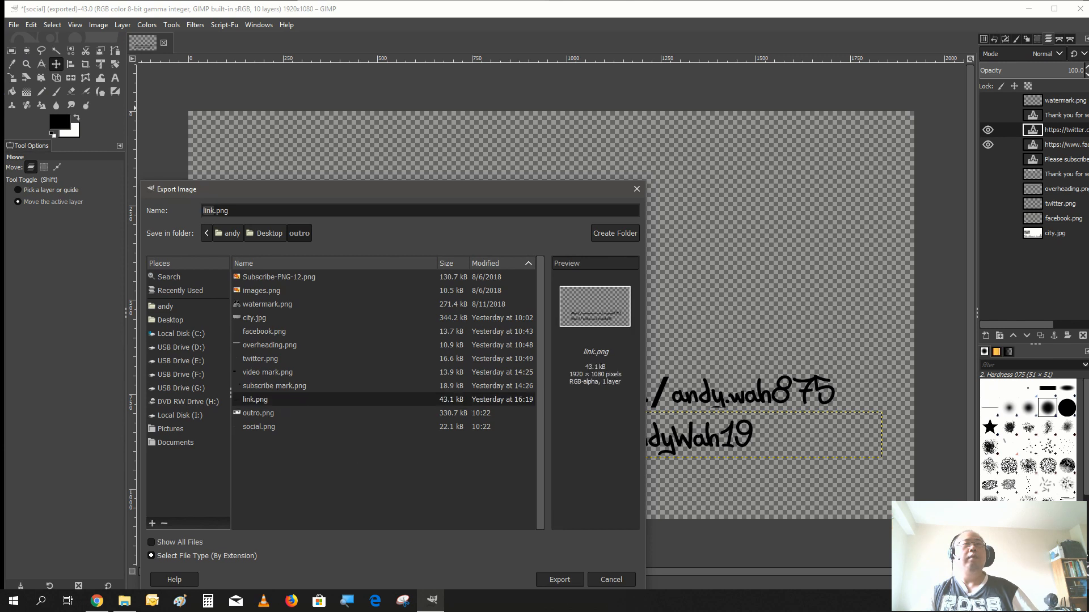
click(568, 579)
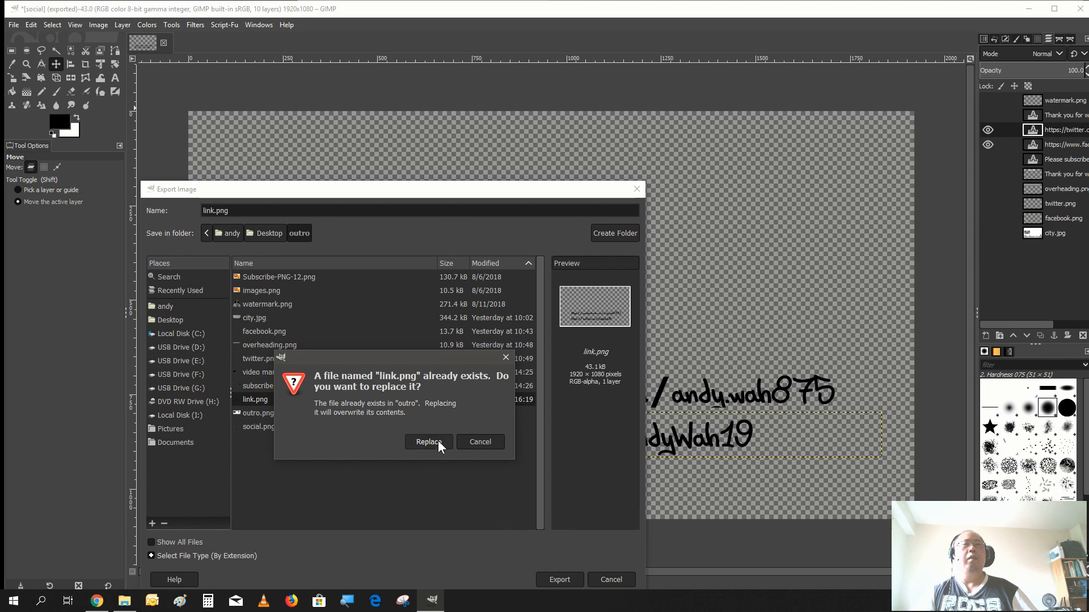
click(430, 442)
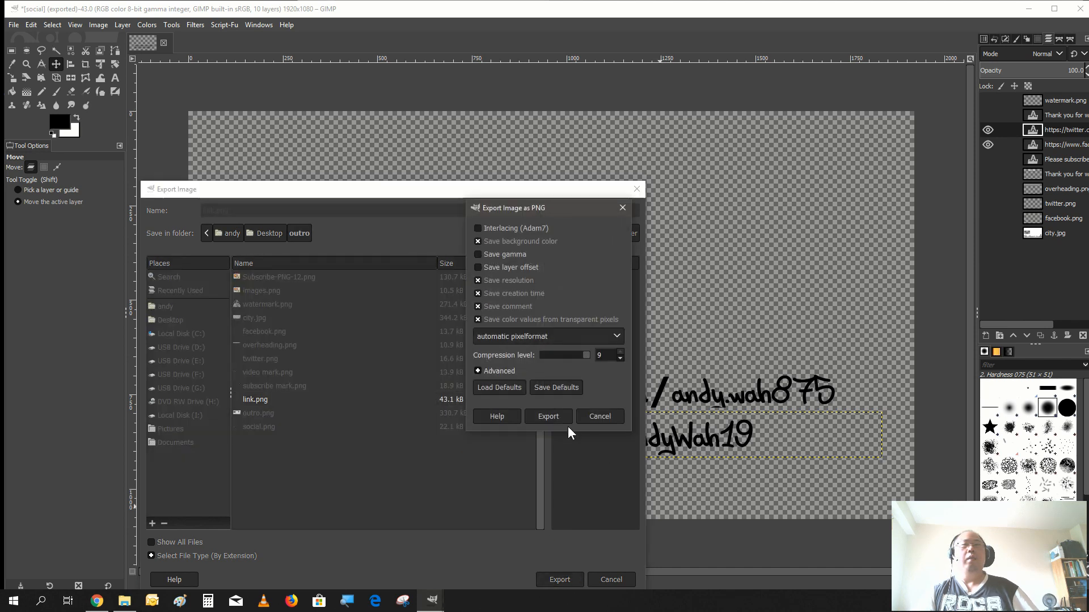
click(551, 416)
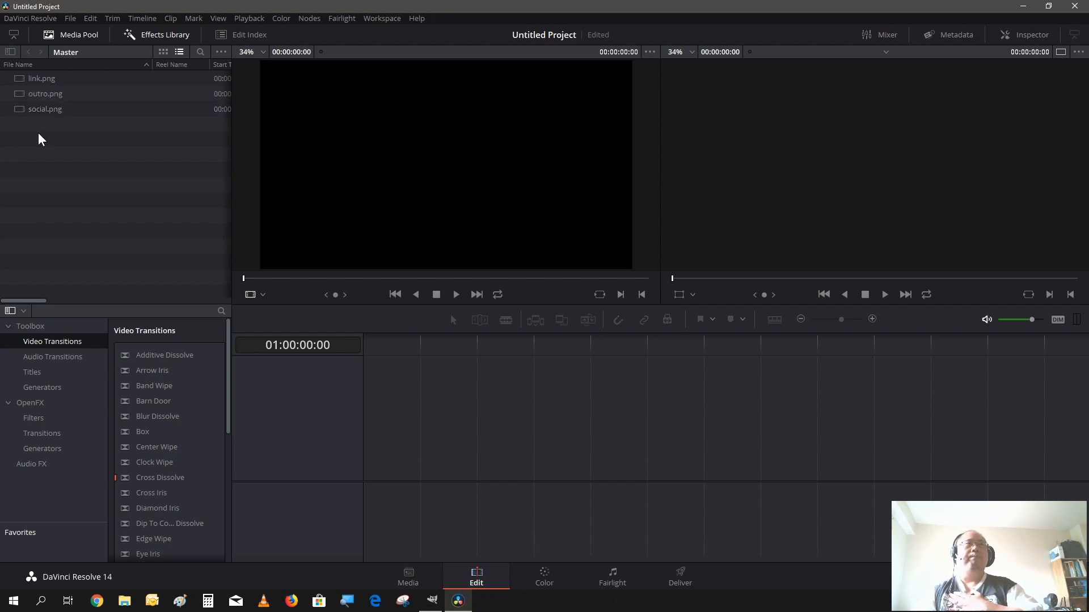
In DaVinci Resolve, place outro.png at the start of a new timeline and extend the clip to 00:00:25:29.
drag(43, 94, 364, 457)
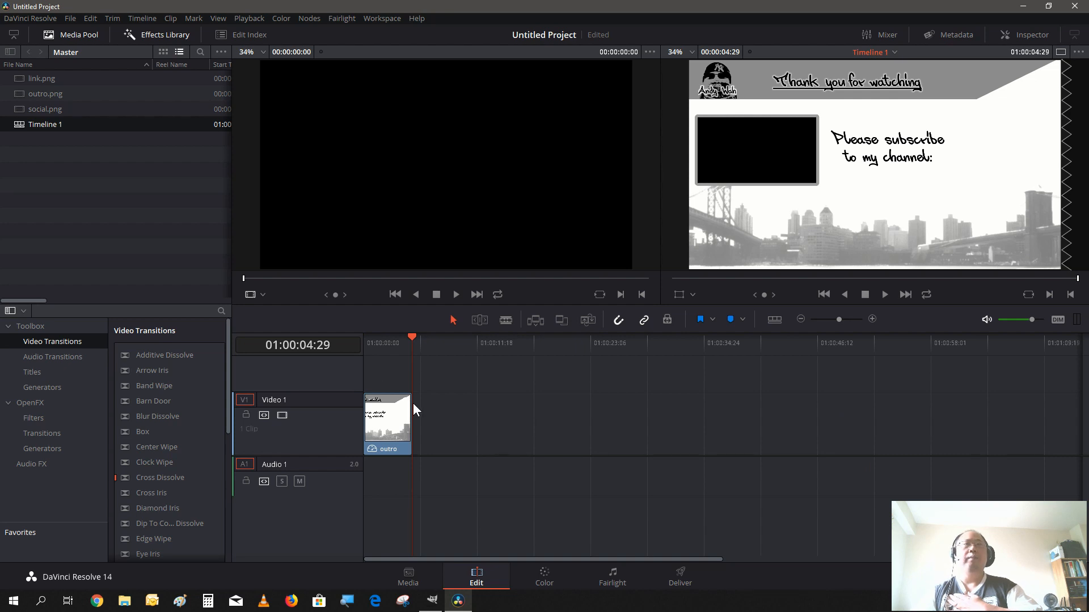
drag(412, 403, 617, 465)
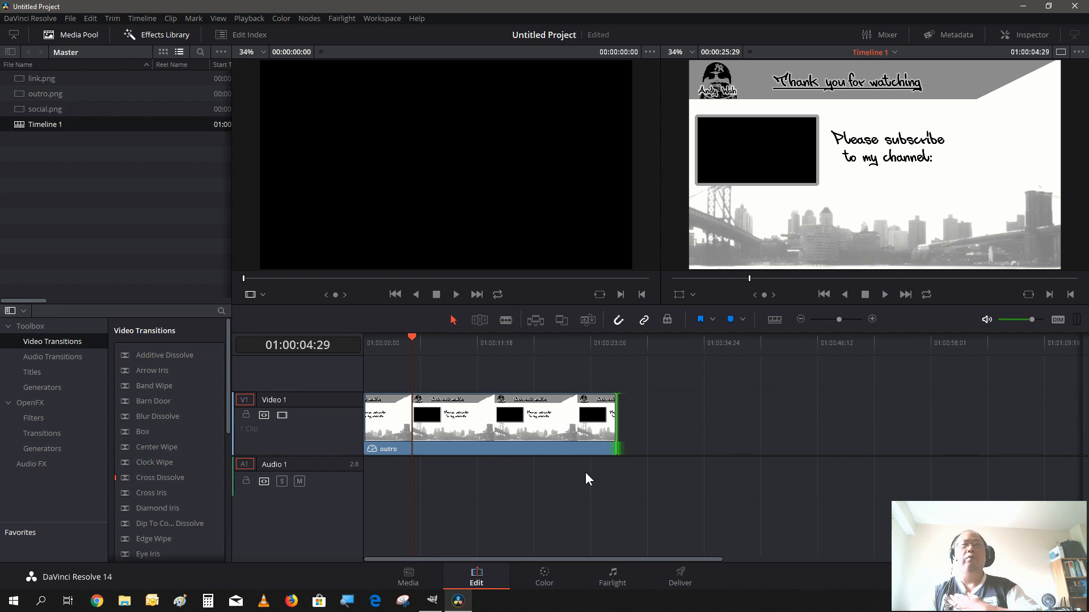
Place social.png on a second video track above the outro clip and extend it to the outro clip's full length.
mouse_move(367, 403)
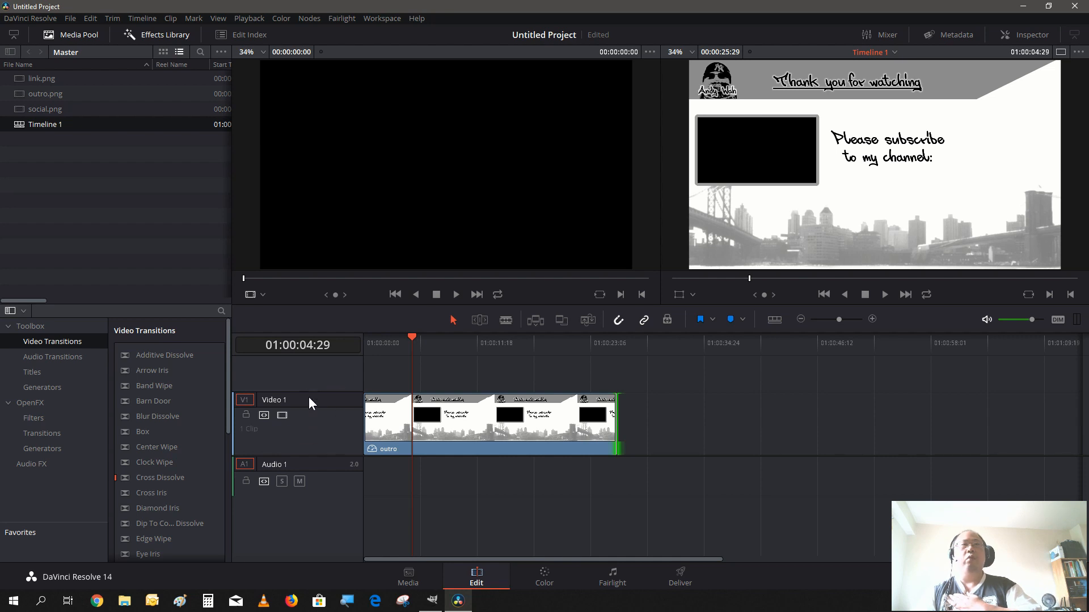
drag(309, 395, 308, 419)
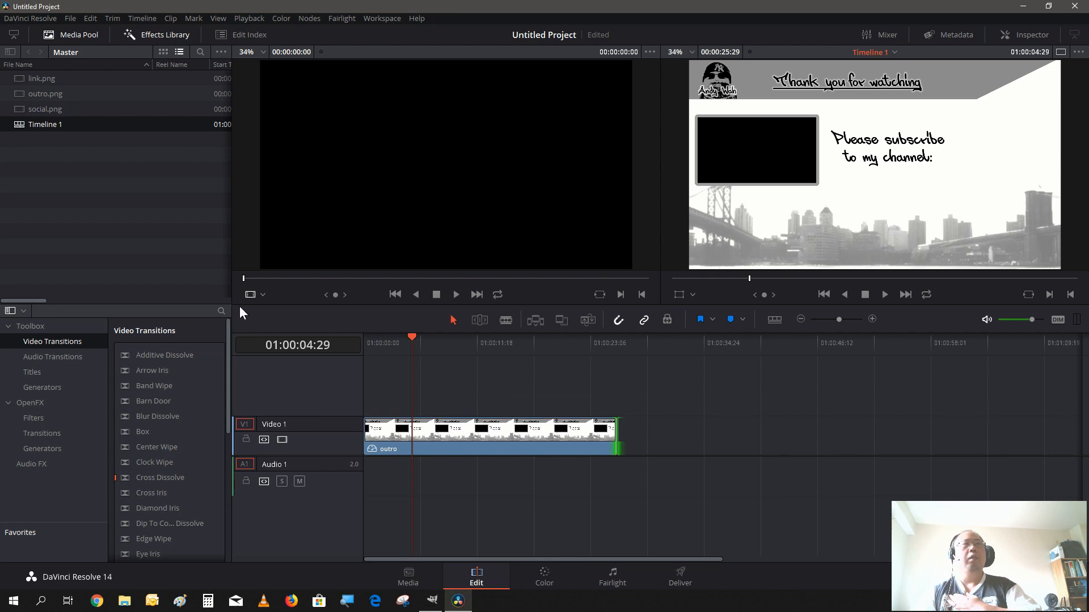
click(66, 97)
shift+click(61, 109)
drag(59, 107, 356, 377)
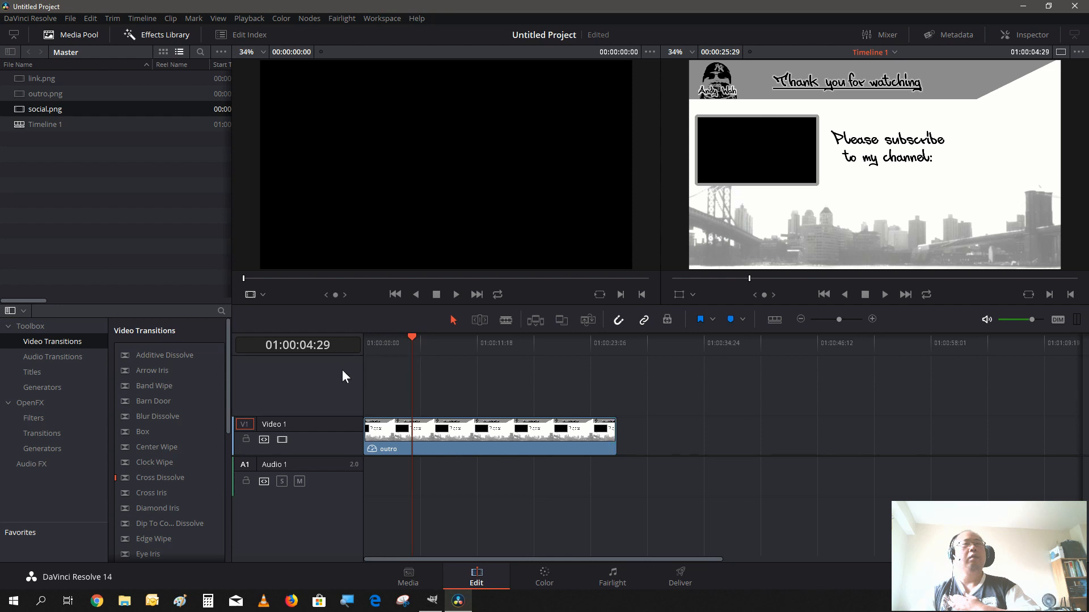
drag(107, 108, 367, 397)
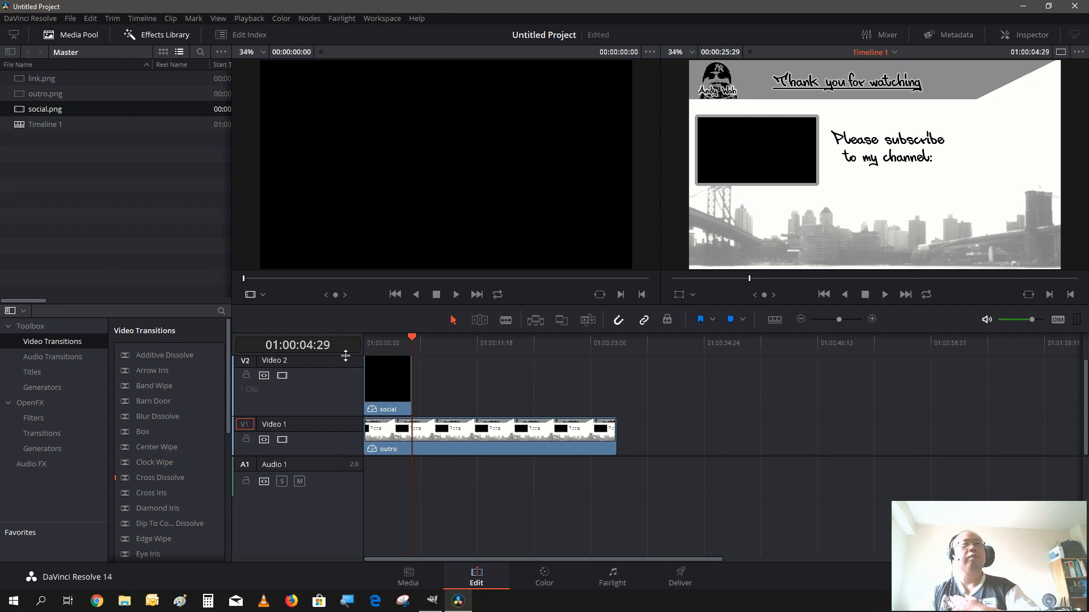
drag(347, 357, 348, 380)
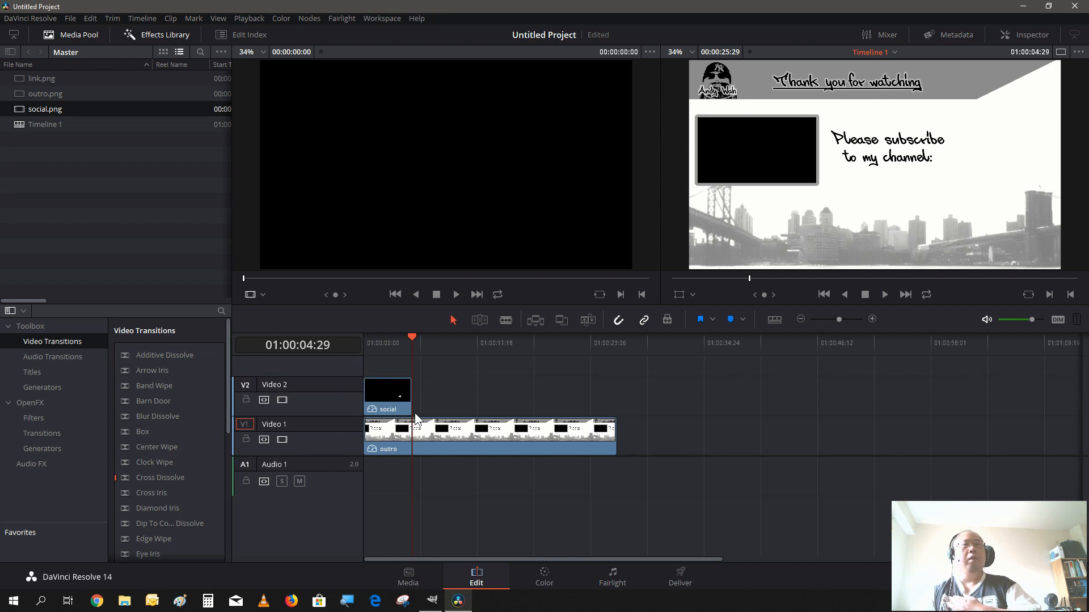
drag(414, 406, 616, 449)
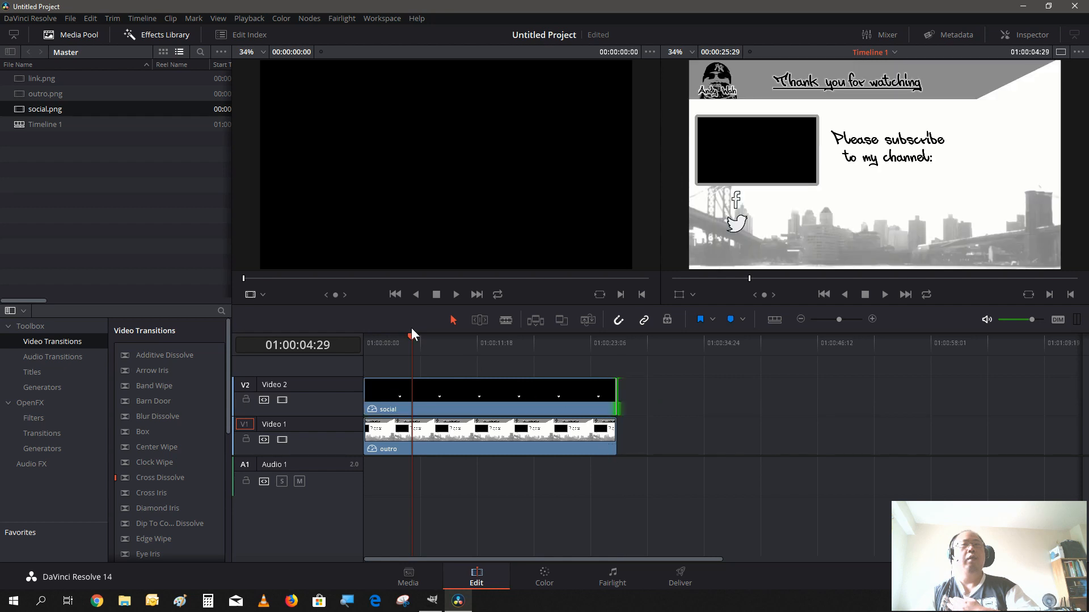
Keyframe the social clip's opacity from 0 at the timeline start to 100 at 01:00:01:28 to fade in the icons.
key(Home)
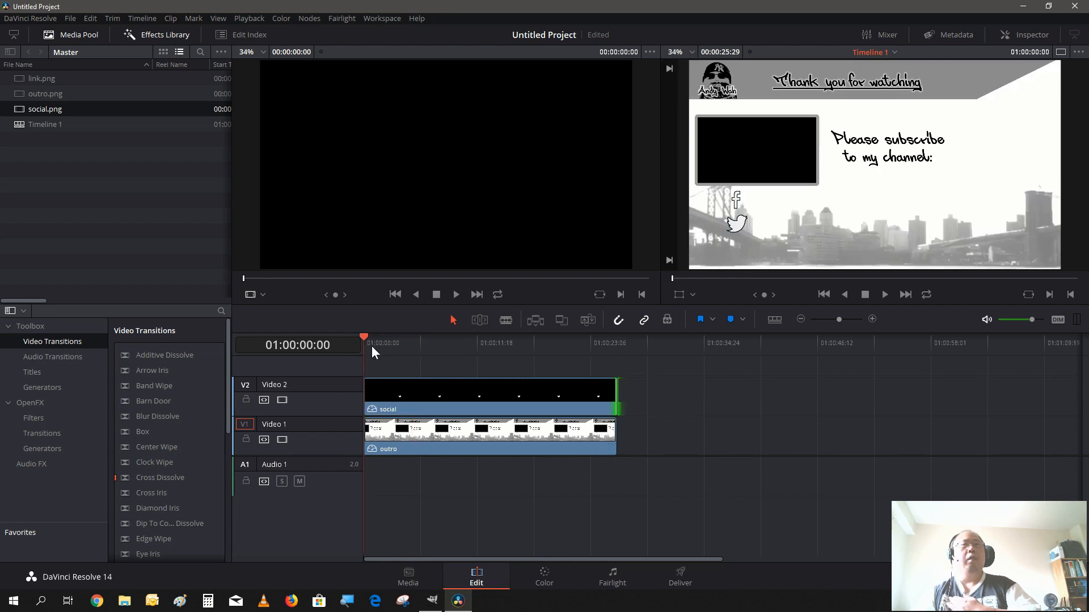
click(383, 392)
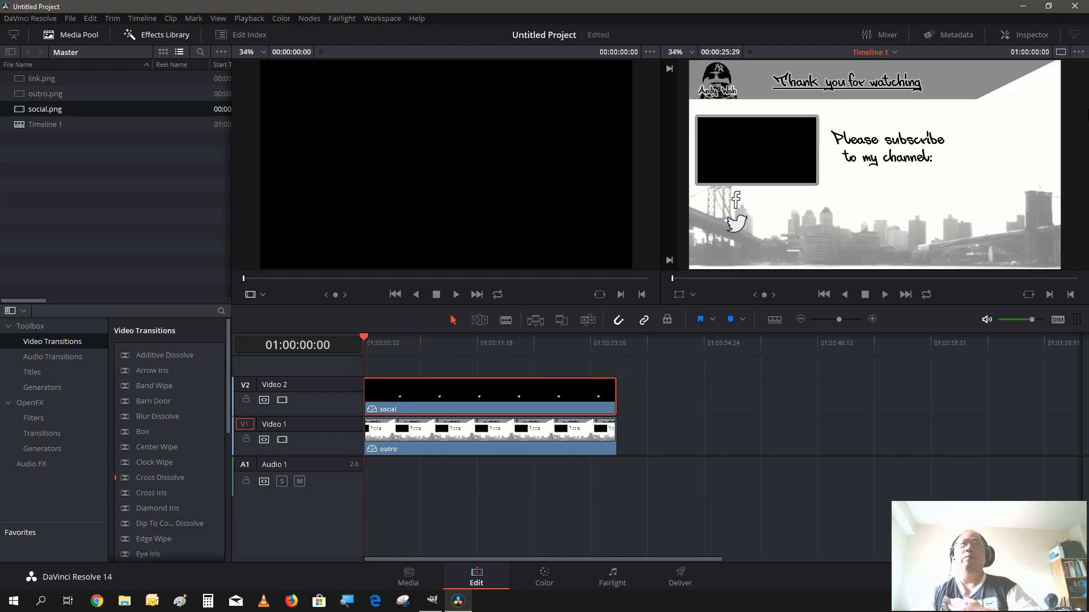
click(1040, 33)
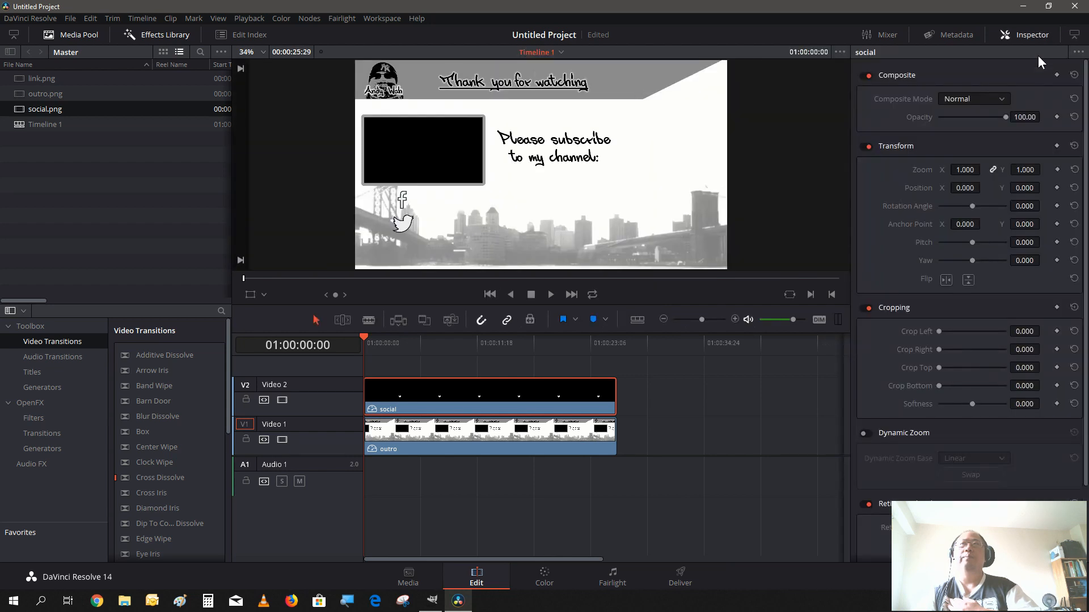
click(1055, 116)
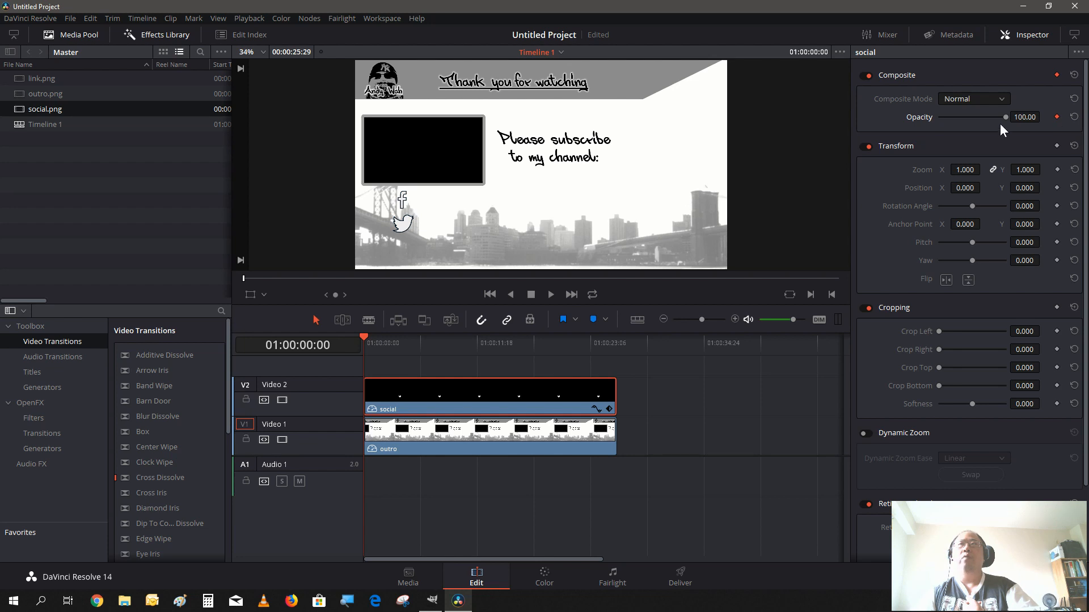
drag(1001, 118, 916, 121)
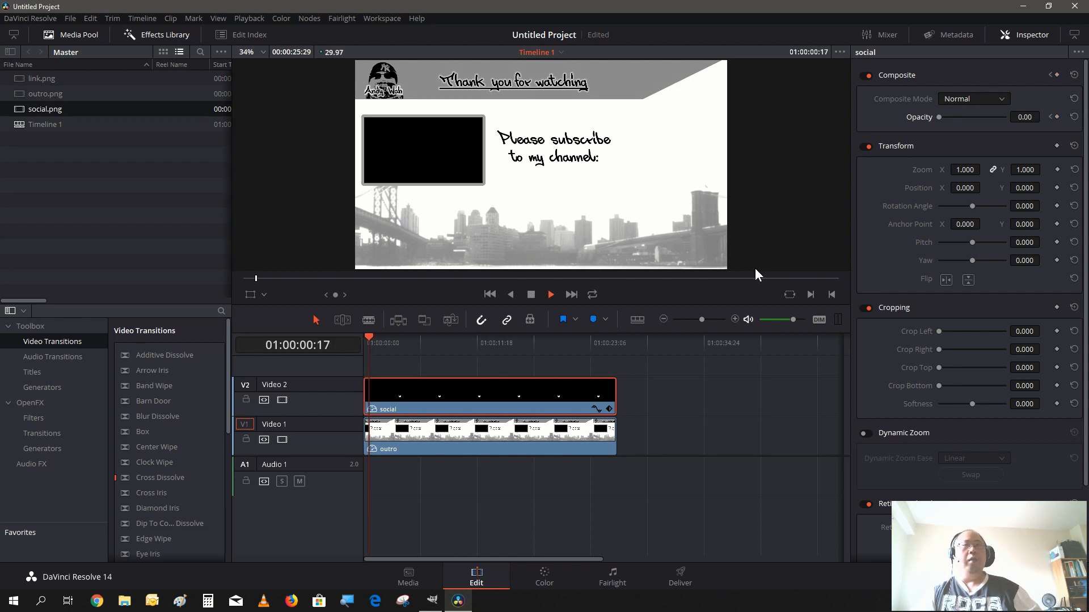
key(space)
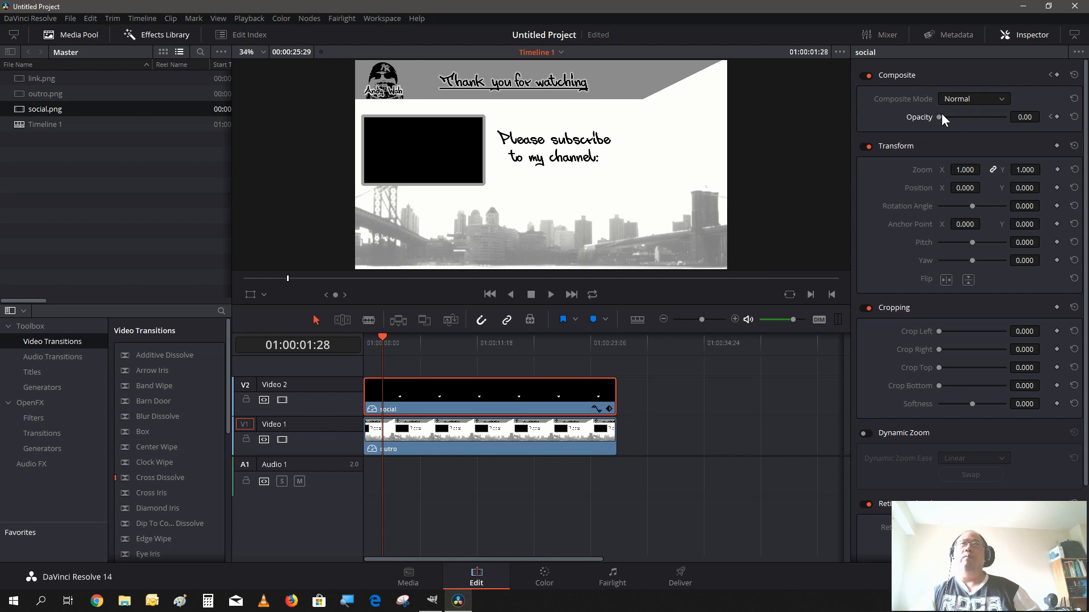
drag(940, 117, 1008, 114)
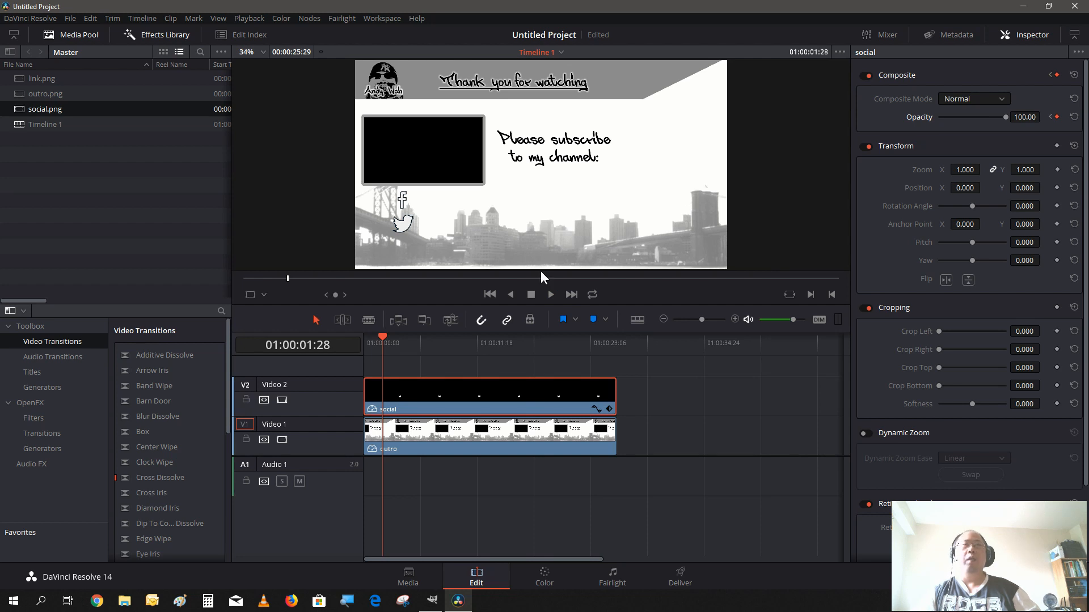
Review the social clip's fade-in by playing it from the start and going back through it frame by frame.
key(Left)
key(Left)
key(Left)
key(Left)
key(Left)
key(Left)
key(Left)
key(Left)
key(Left)
key(Left)
key(Left)
key(Left)
key(Left)
key(Left)
key(Left)
key(Left)
key(Left)
key(Left)
key(Left)
key(Left)
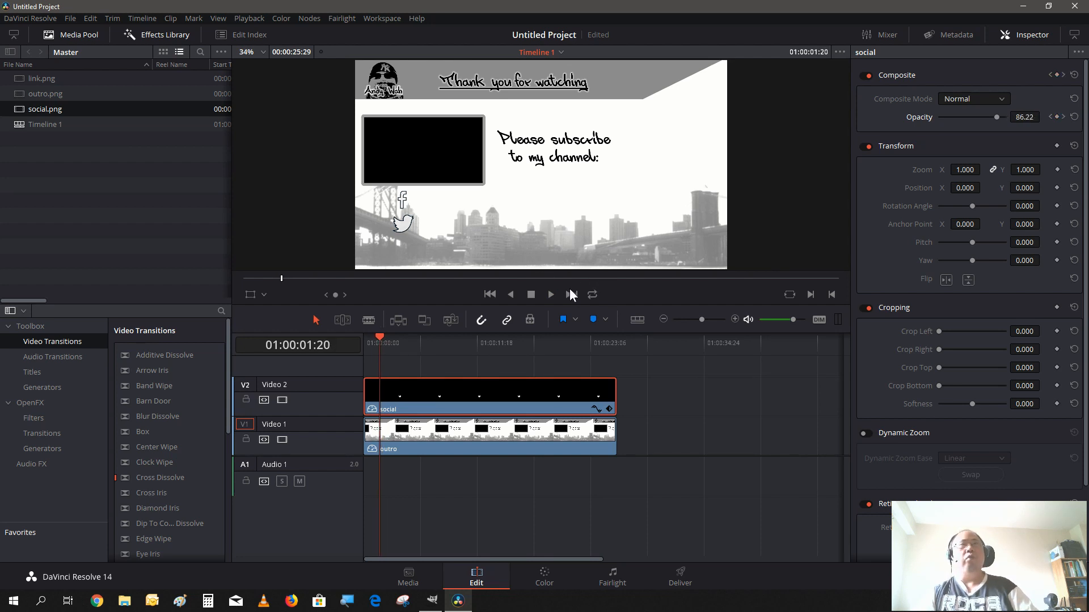
key(Left)
key(Left)
key(Left)
key(Left)
key(Left)
key(Left)
key(Left)
key(Left)
key(Left)
key(Left)
key(Left)
key(Left)
key(Left)
key(Left)
key(Left)
key(Left)
key(Left)
key(Left)
key(Left)
key(Left)
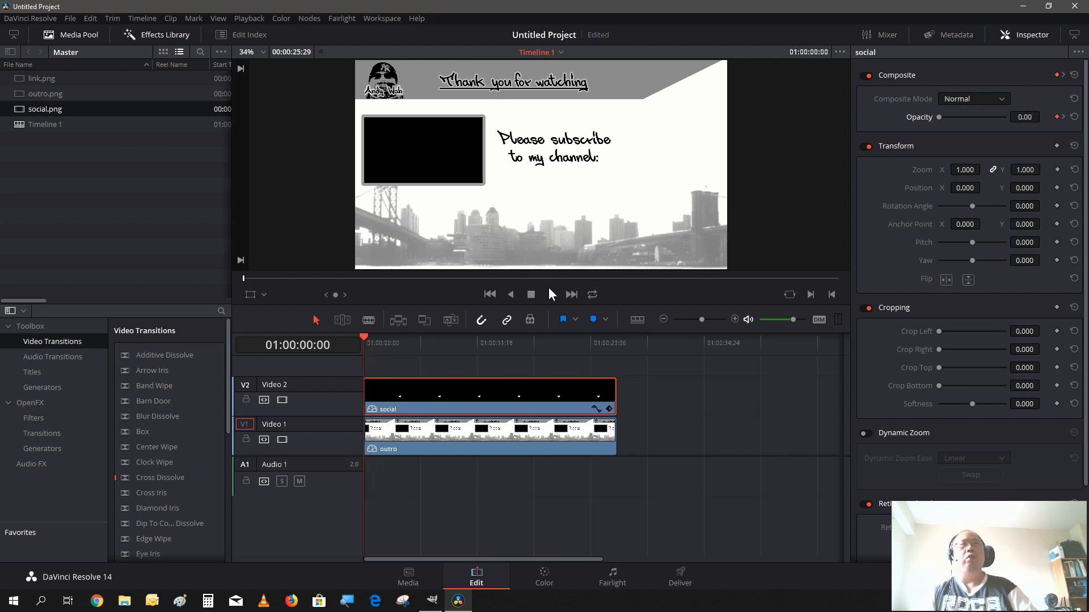
click(552, 294)
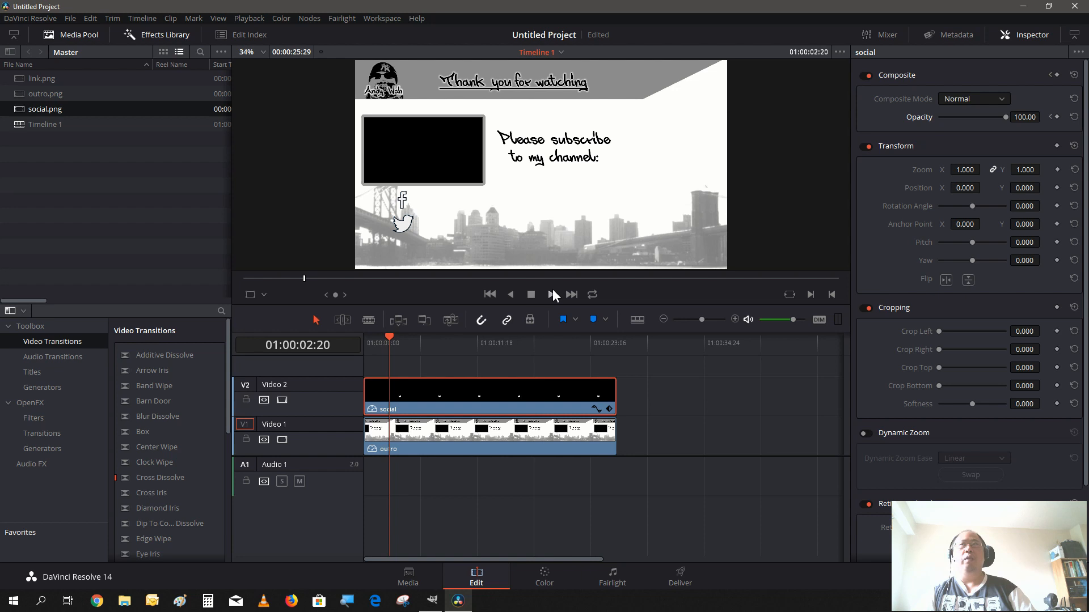
key(Left)
key(Left)
key(Left)
key(Left)
key(Left)
key(Left)
key(Left)
key(Left)
key(Left)
key(Left)
key(Left)
key(Left)
key(Left)
key(Left)
key(Left)
key(Left)
key(Left)
key(Left)
key(Left)
key(Left)
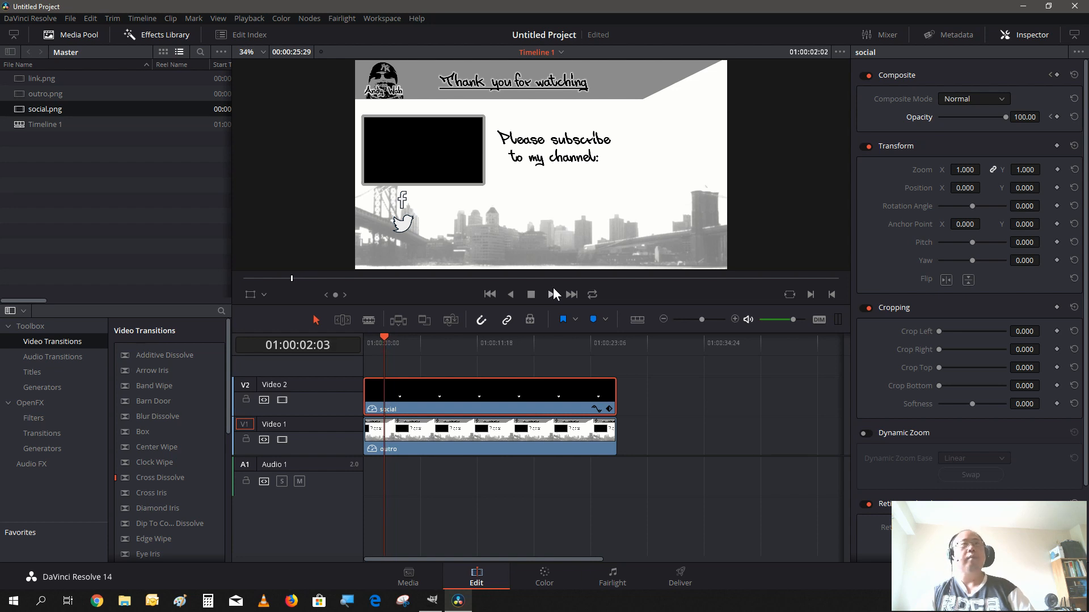
key(Left)
key(Left)
key(Left)
key(Left)
key(Left)
key(Left)
key(Left)
key(Left)
key(Left)
key(Left)
key(Left)
key(Left)
key(Left)
key(Left)
key(Left)
key(Left)
key(Left)
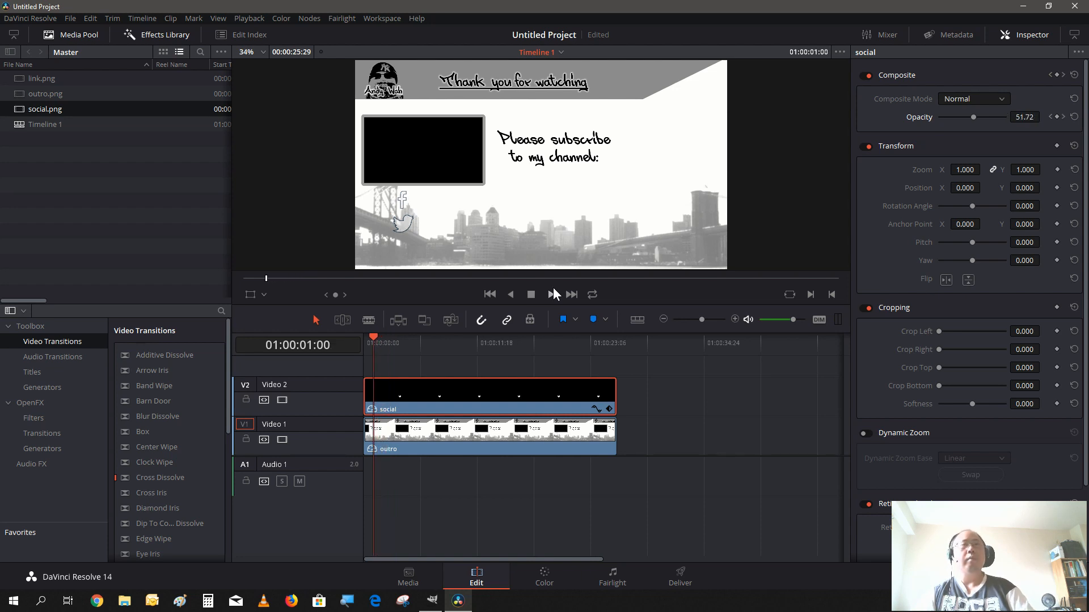
Place link.png on a third video track starting at 01:00:01:28 and extend it to the end of the social clip.
key(Right)
key(Right)
key(Right)
key(Right)
key(Right)
key(Right)
key(Right)
key(Right)
key(Right)
key(Right)
key(Right)
key(Right)
key(Right)
key(Right)
key(Right)
key(Right)
key(Right)
key(Right)
key(Right)
key(Right)
key(Right)
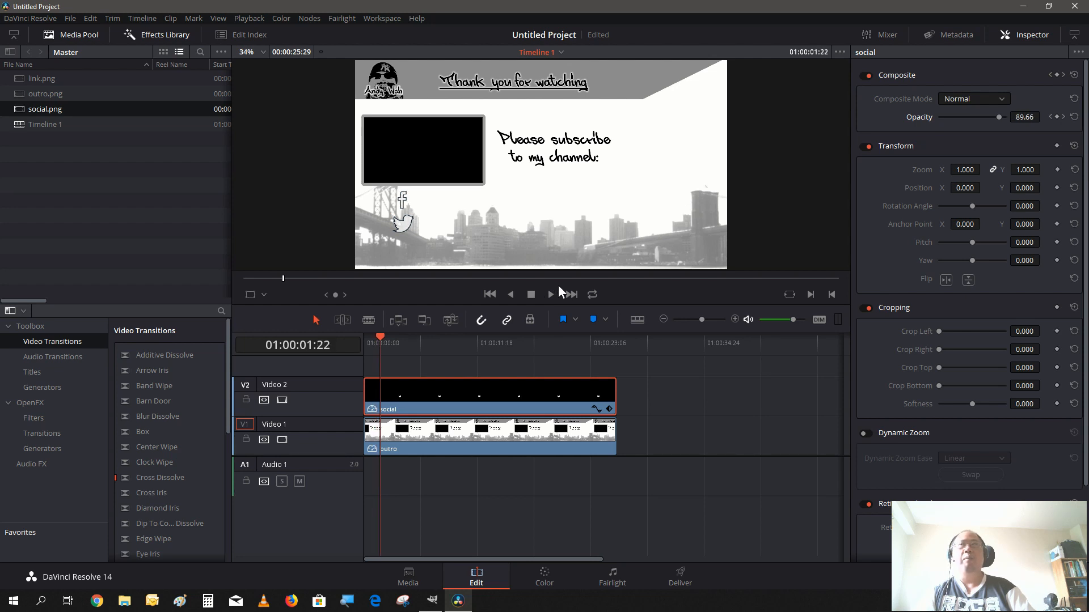
key(Right)
key(Right)
key(Right)
key(Right)
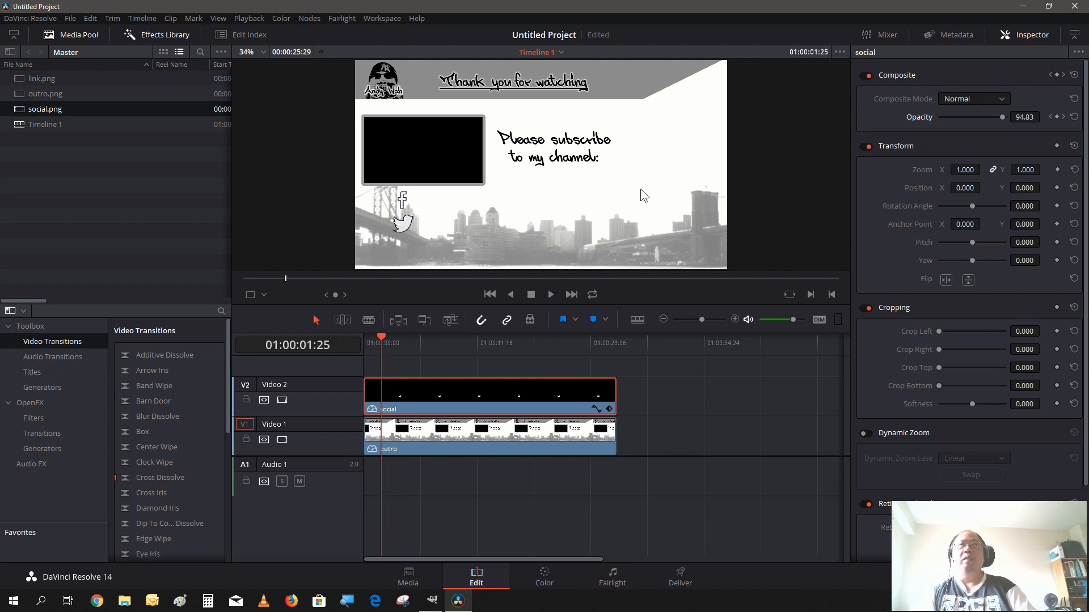
key(Right)
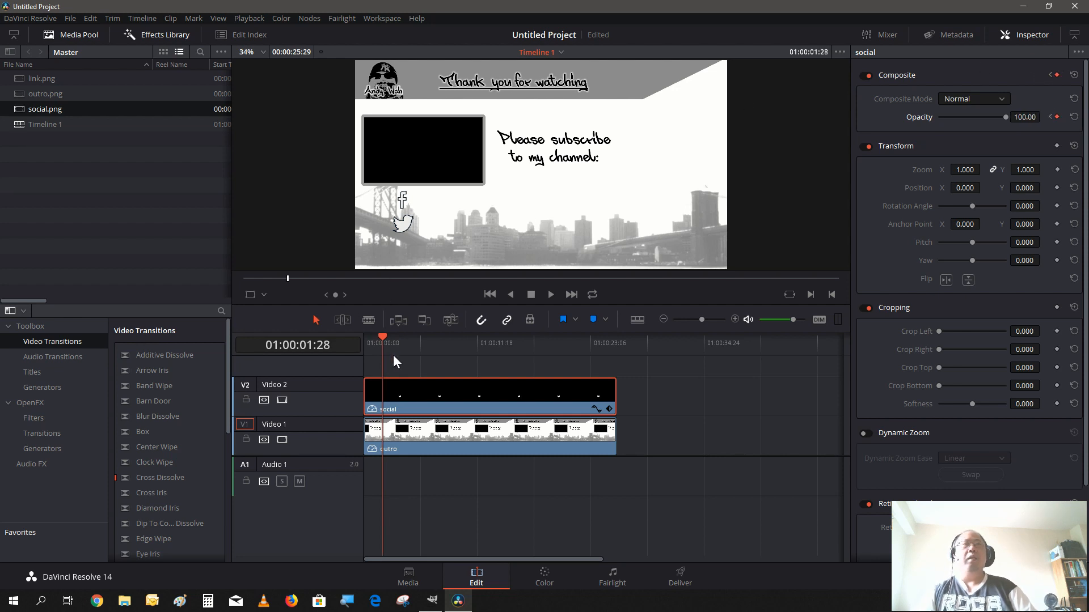
drag(325, 380, 317, 399)
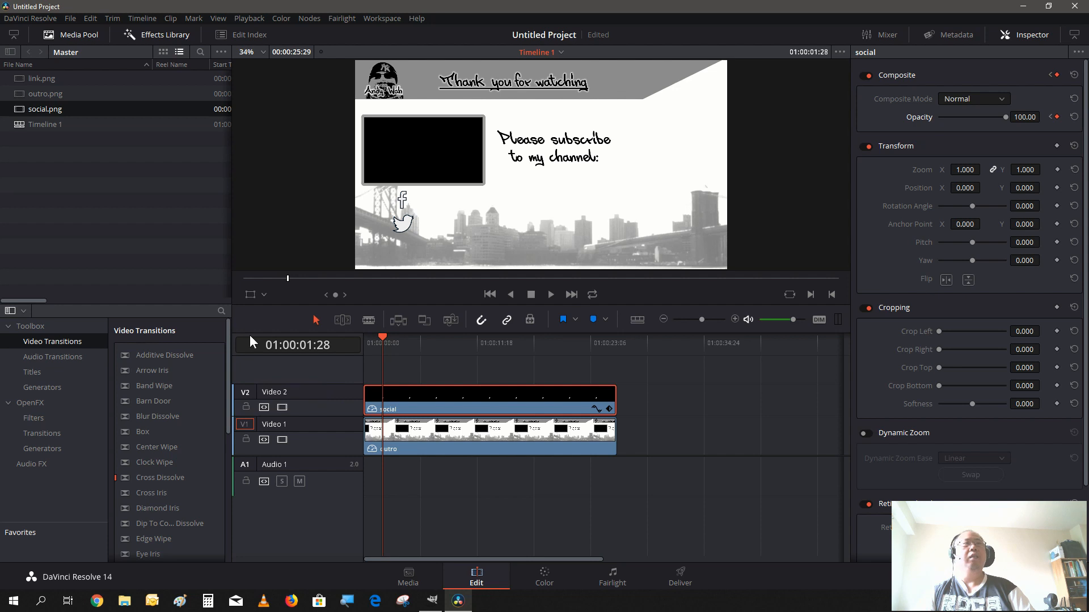
drag(60, 79, 380, 366)
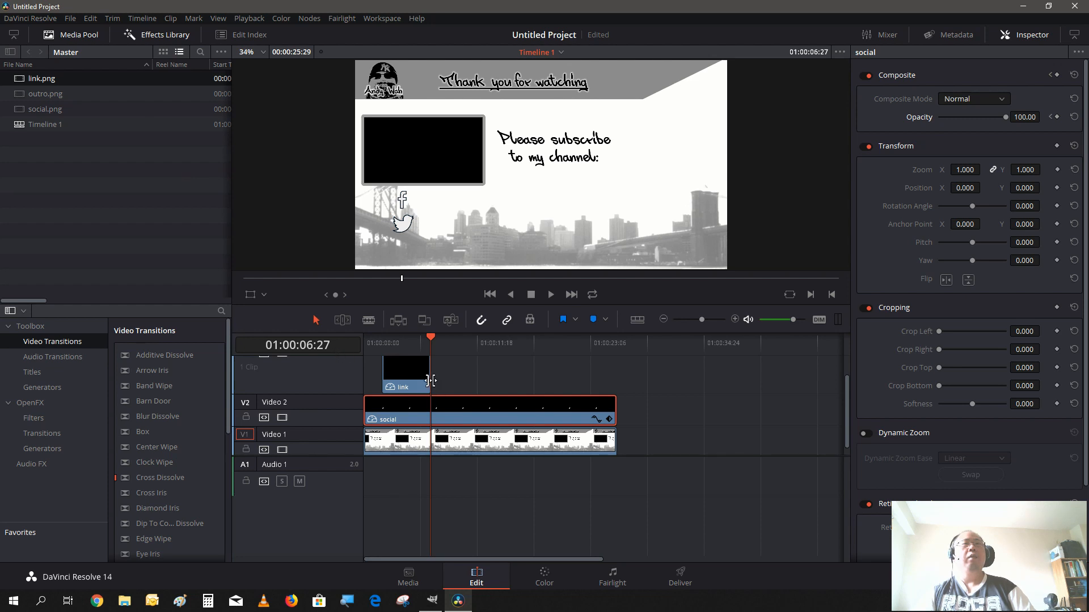
drag(430, 380, 618, 393)
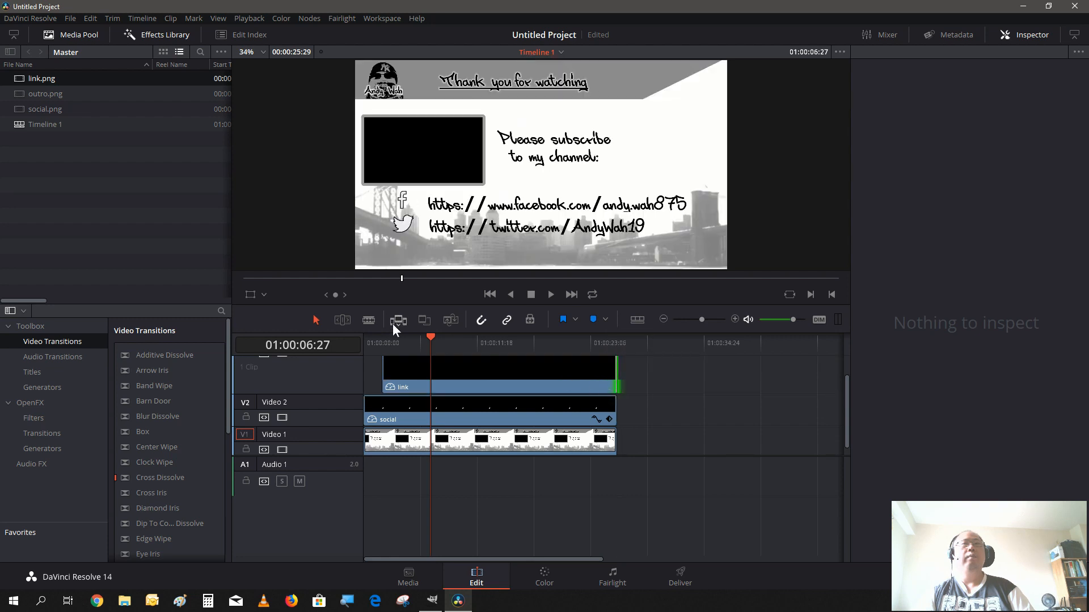
Keyframe the link clip's Crop Right from 1920 at 01:00:01:28 to 0 at 01:00:04:00 to reveal the links.
click(382, 344)
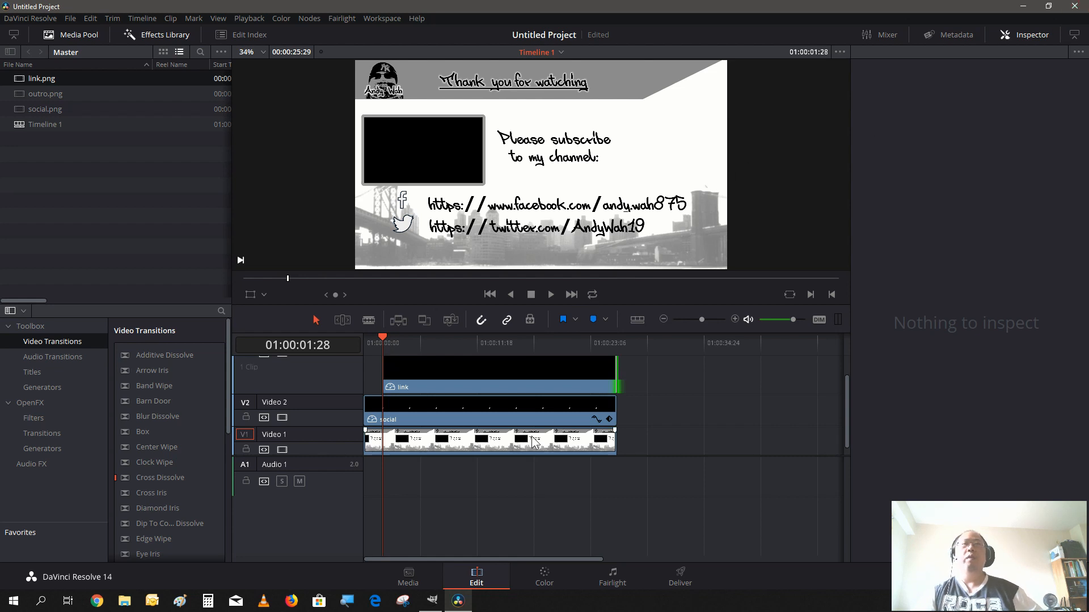
click(543, 375)
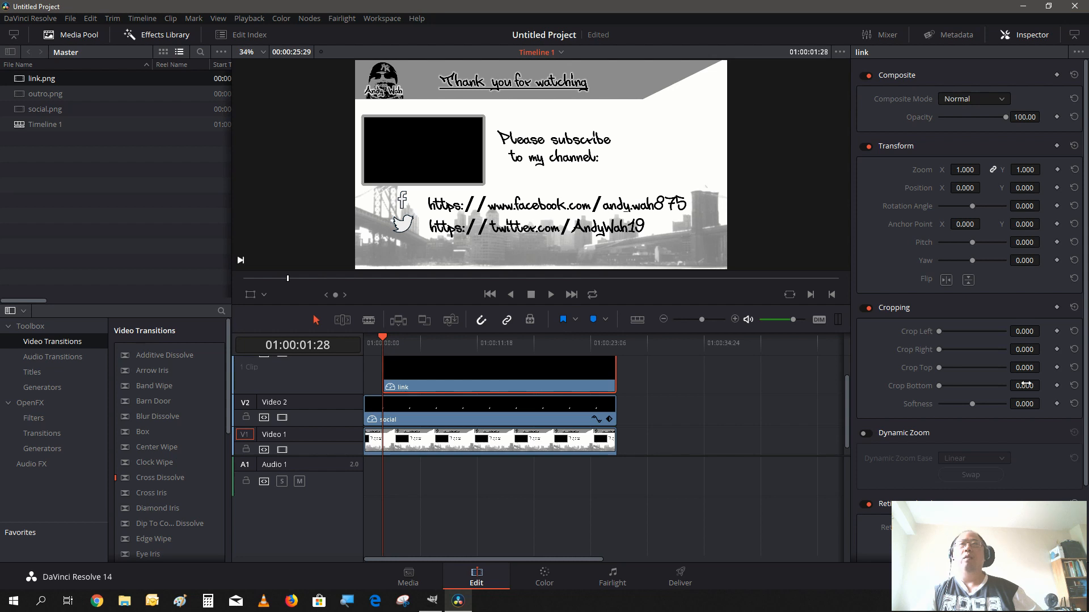
click(1056, 349)
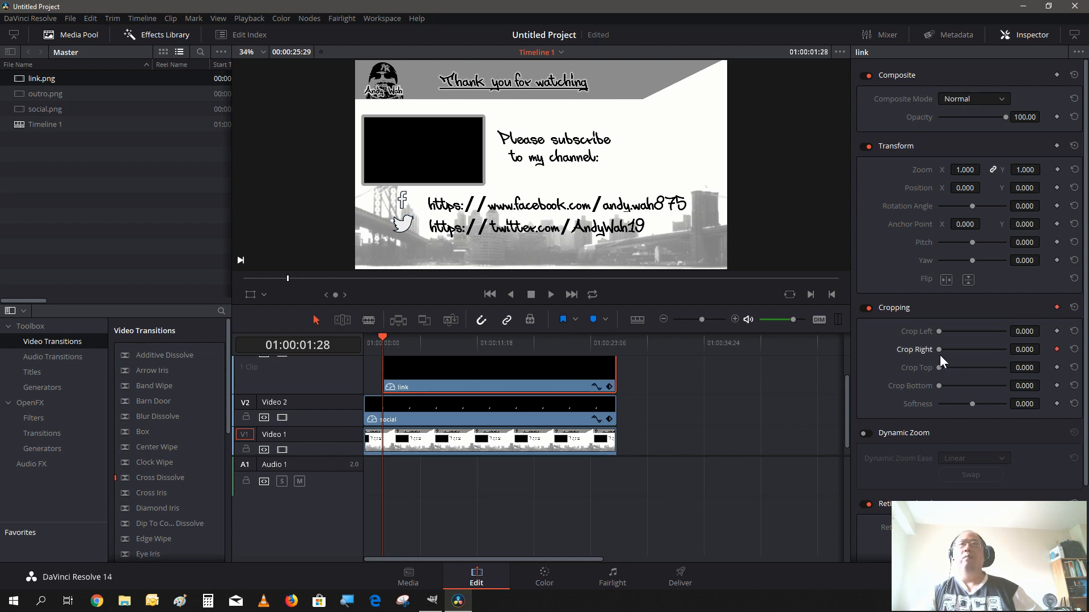
drag(940, 349, 1032, 357)
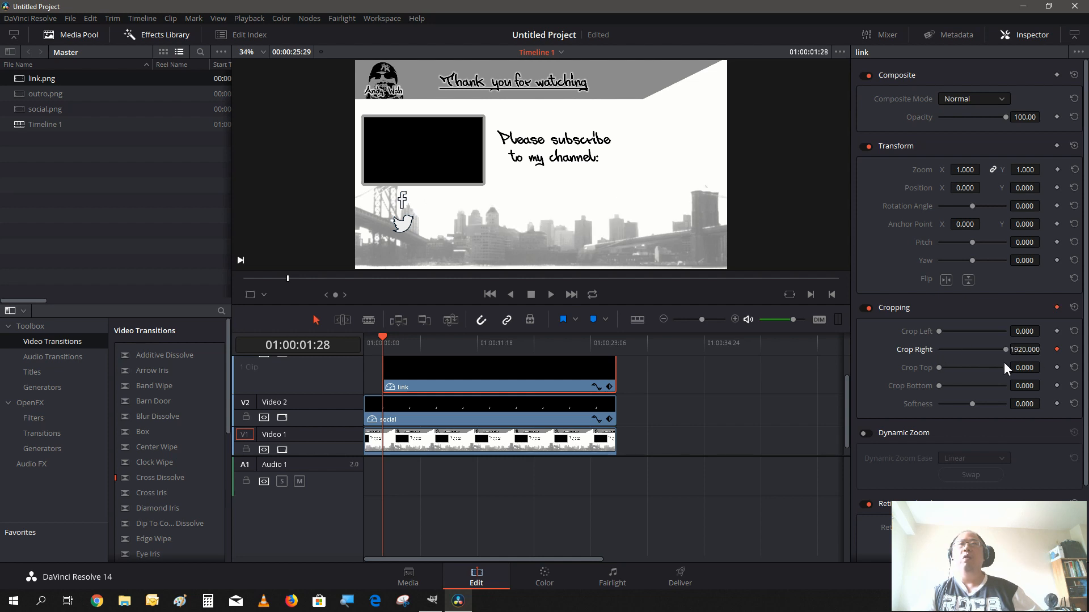
key(space)
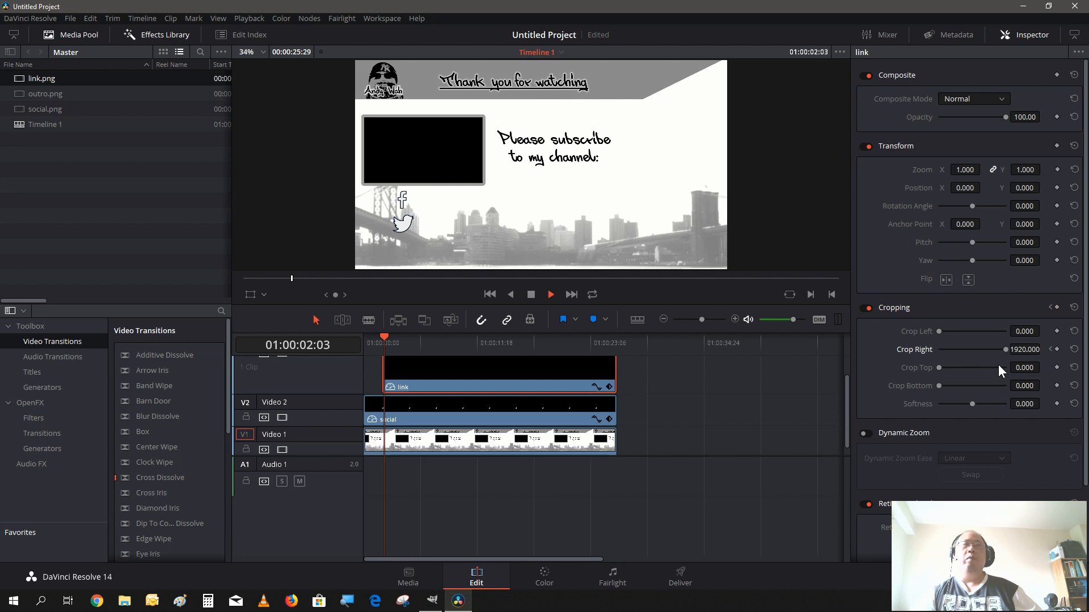
key(space)
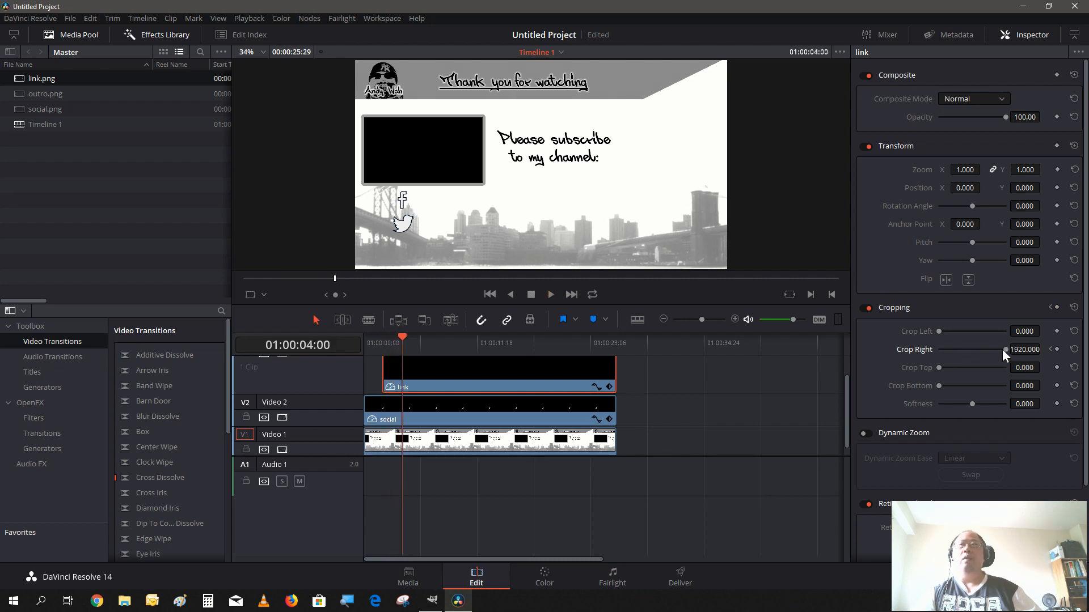
drag(1001, 349, 895, 357)
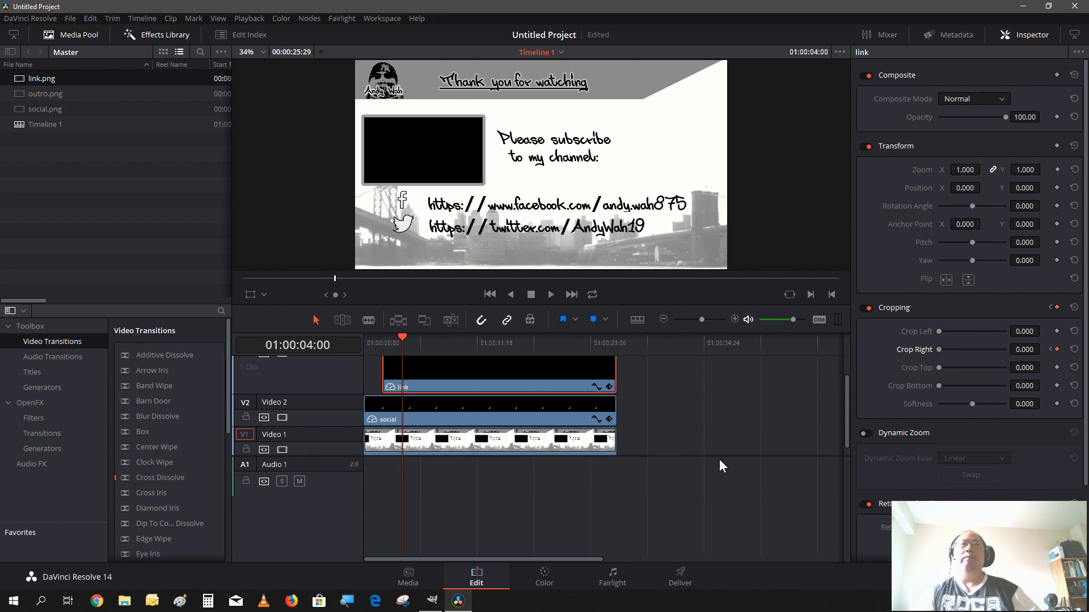
Play the outro from the timeline start to check the icon fade-in and the link reveal.
key(space)
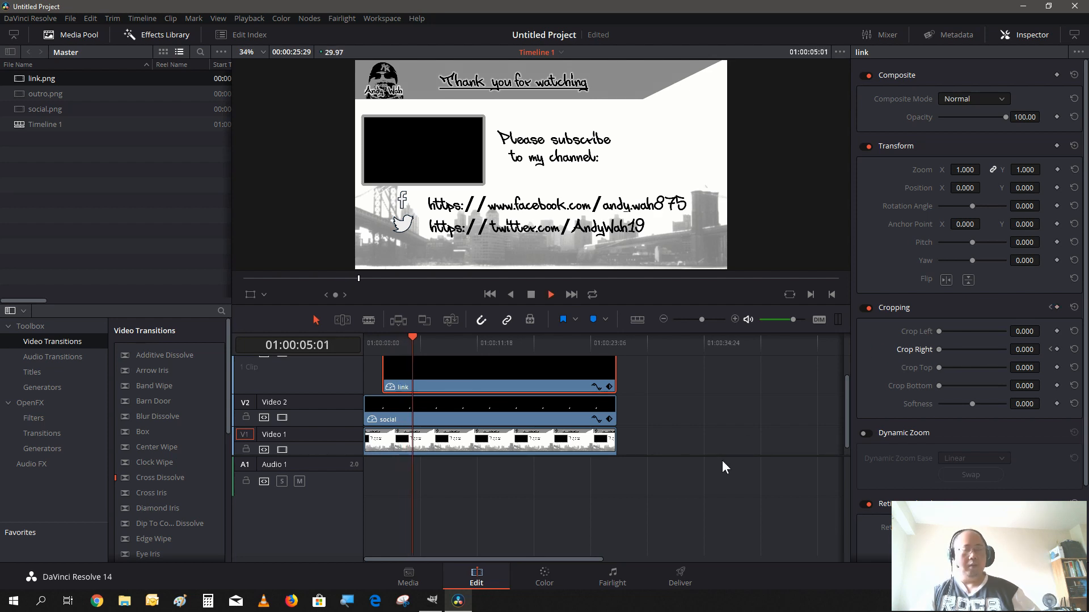
click(365, 344)
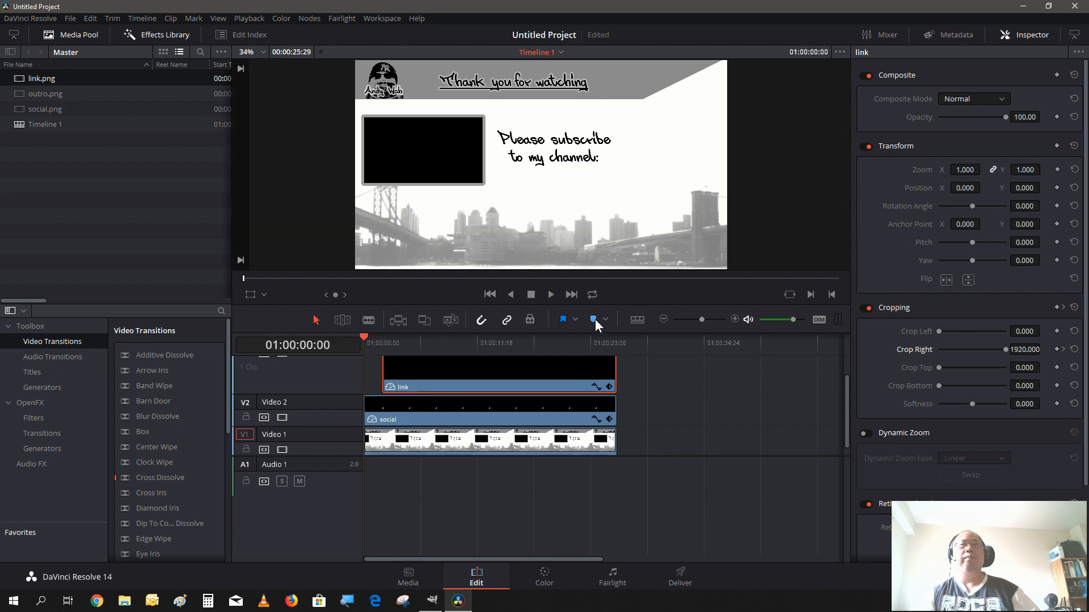
click(552, 295)
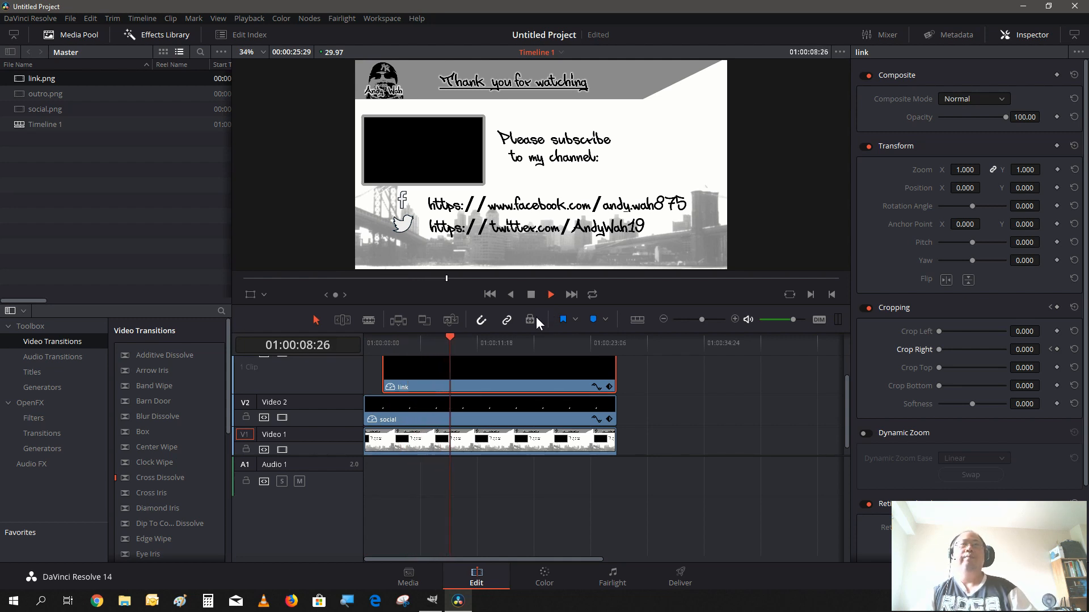
click(533, 292)
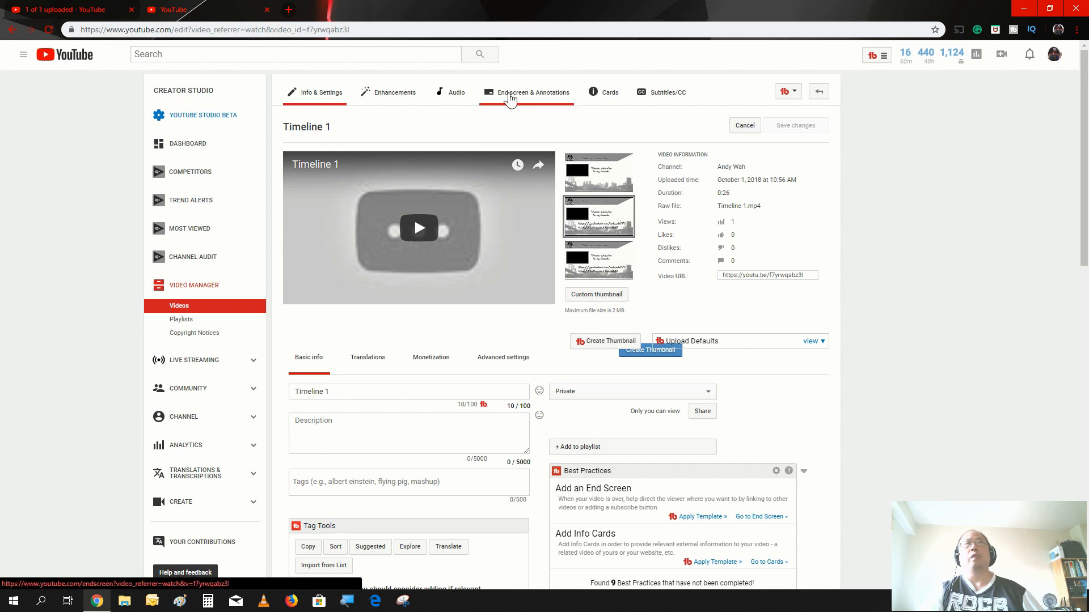
In the uploaded Timeline 1 video's YouTube end screen, apply the template with a video at middle left and a subscribe circle at right.
click(513, 94)
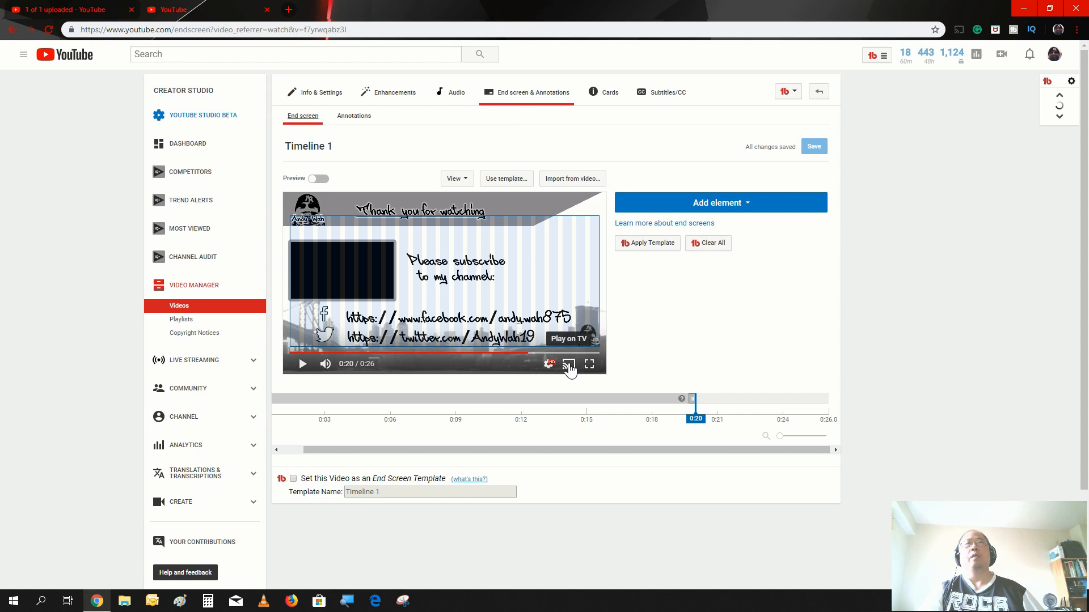
click(493, 178)
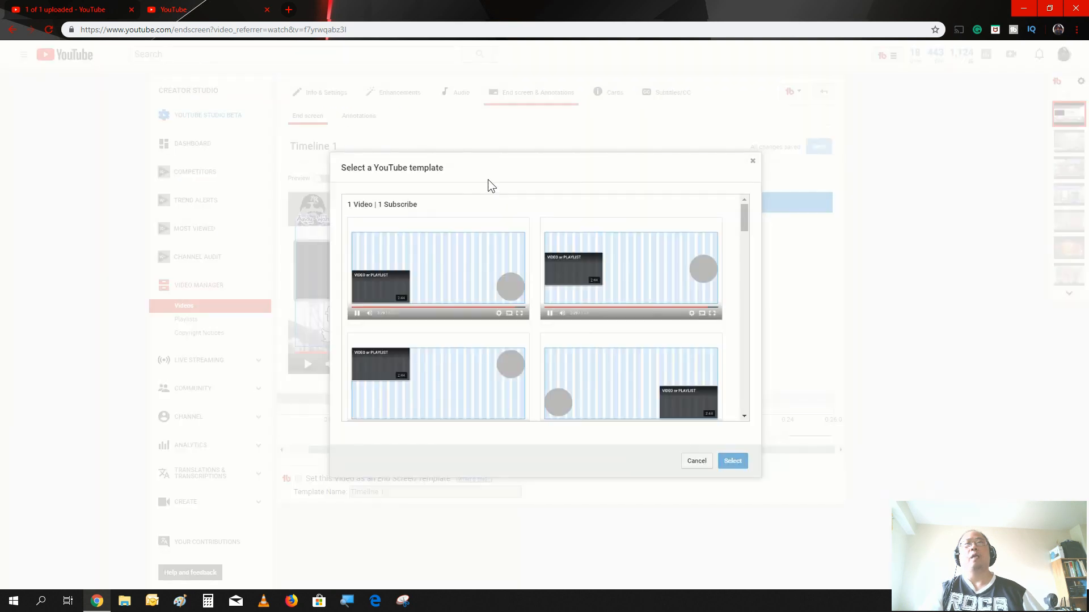
click(485, 299)
click(573, 290)
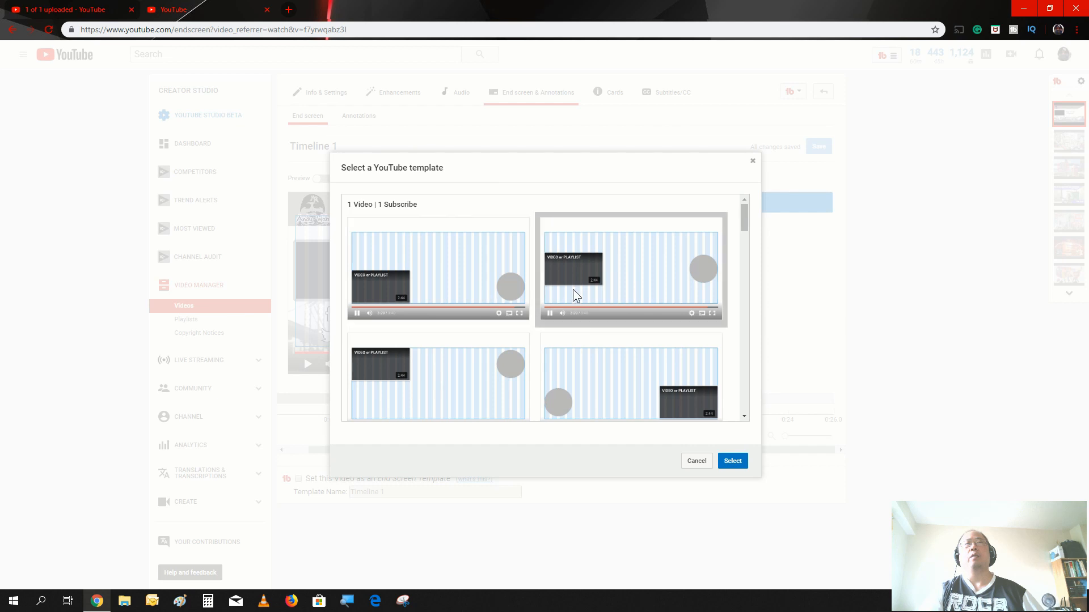
click(733, 463)
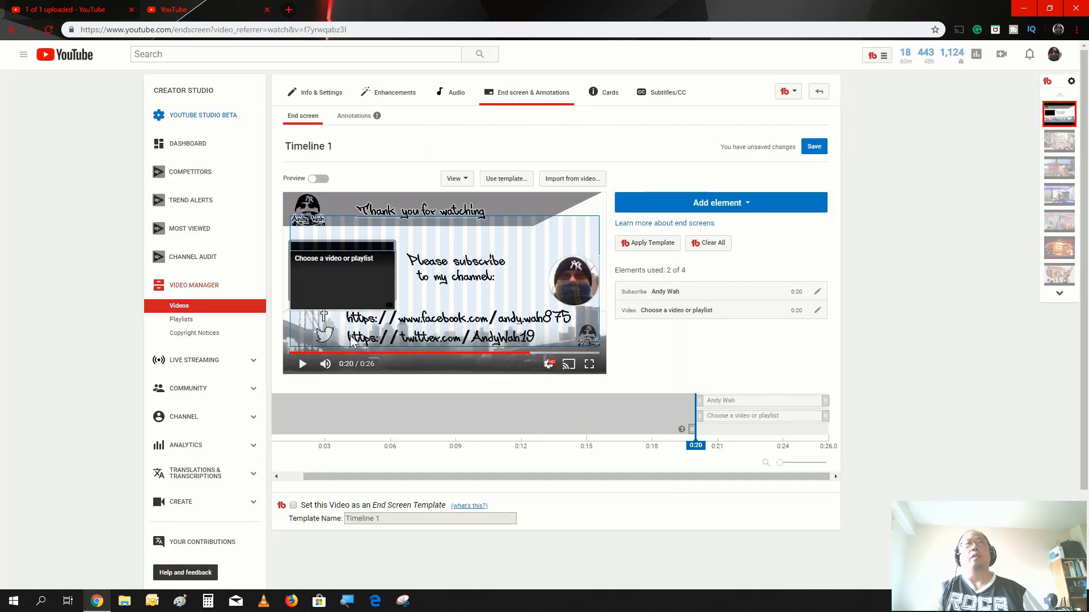
Move the end screen's video element up over the black video frame of the outro image.
click(315, 266)
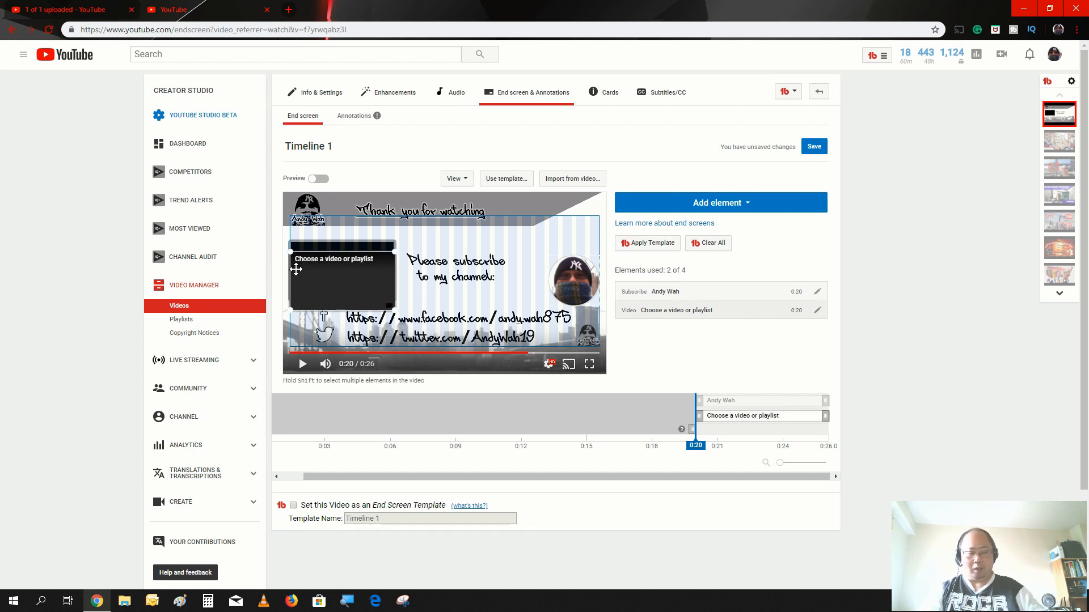
drag(296, 269, 300, 270)
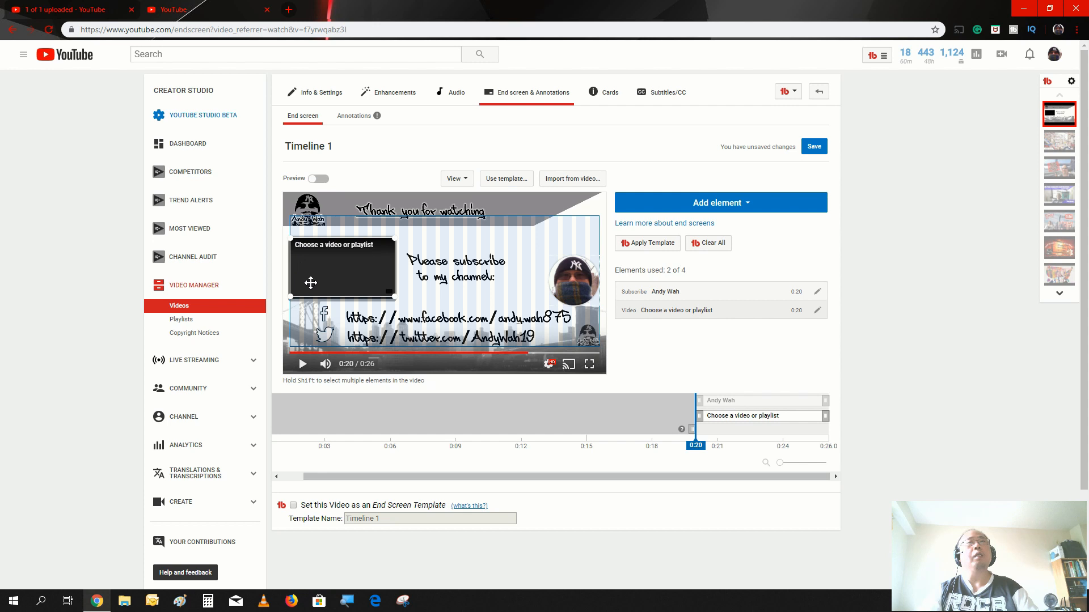
Fine-tune the video element over the black frame and move the subscribe circle beside the "Please subscribe to my channel" text.
drag(315, 278, 315, 281)
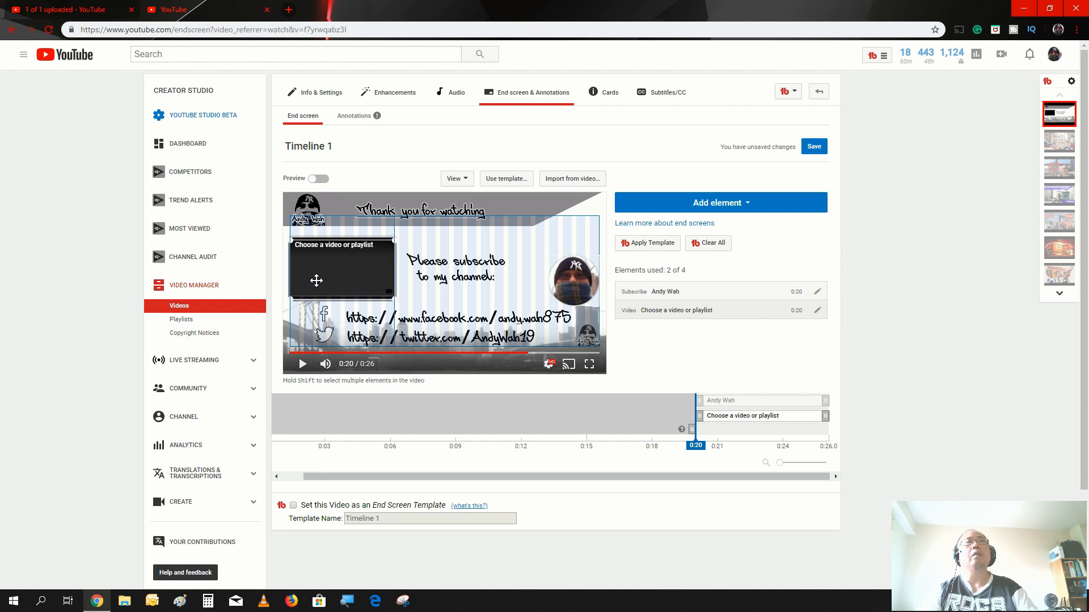
drag(316, 281, 315, 280)
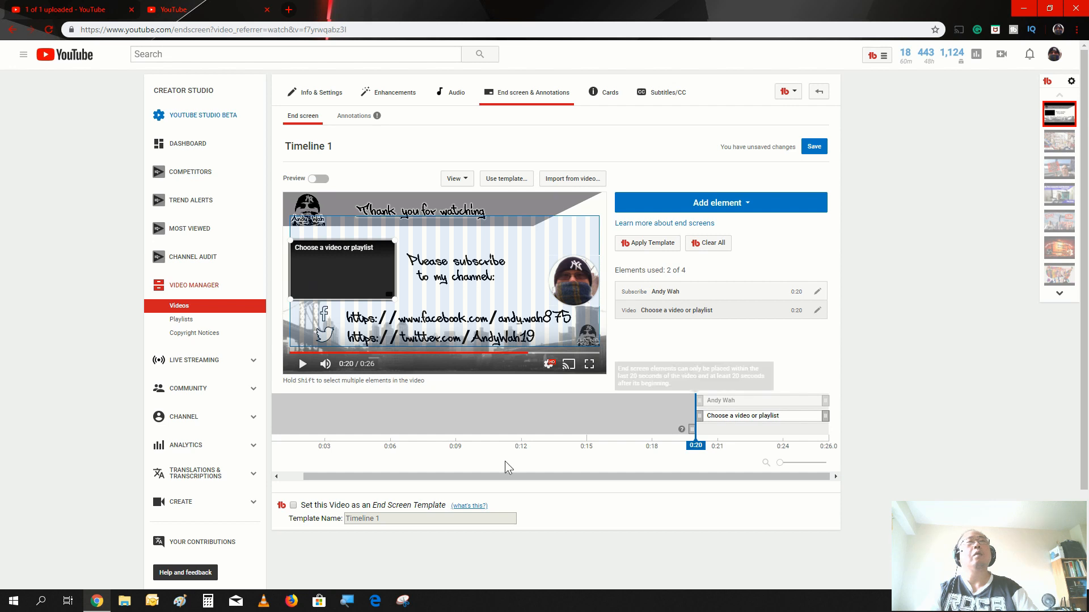
drag(594, 266, 546, 274)
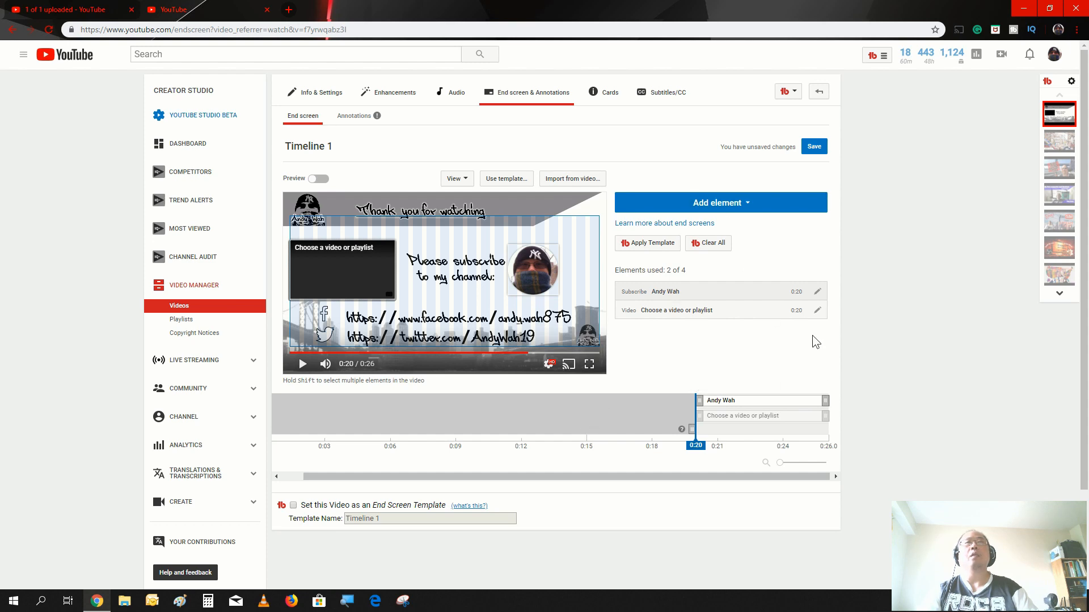
Set the end screen's video element to feature the uploaded san gennaro feast 2018 vlog.
click(817, 310)
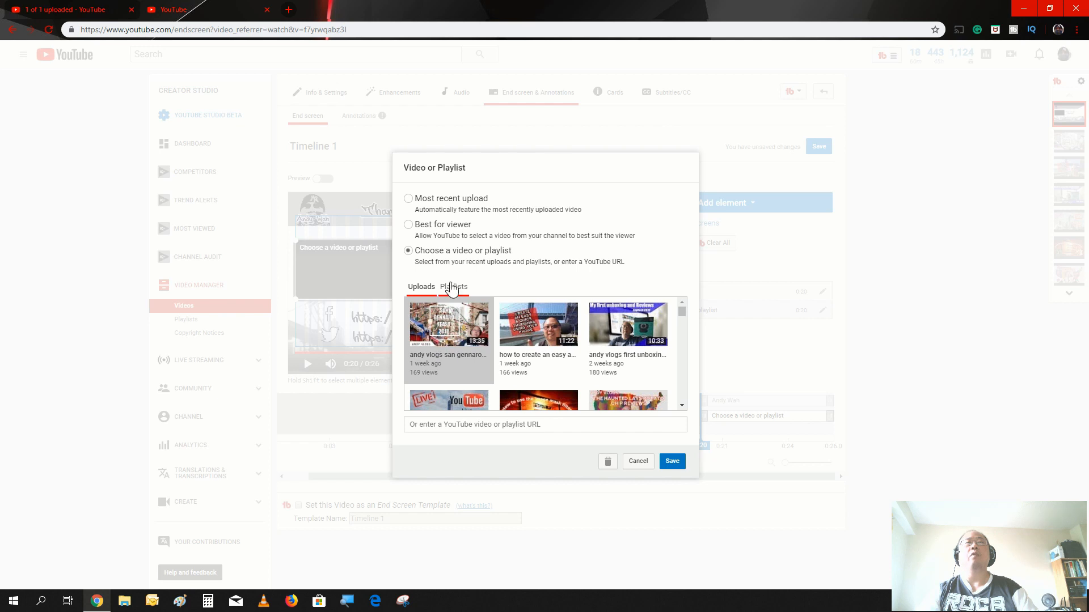
click(452, 288)
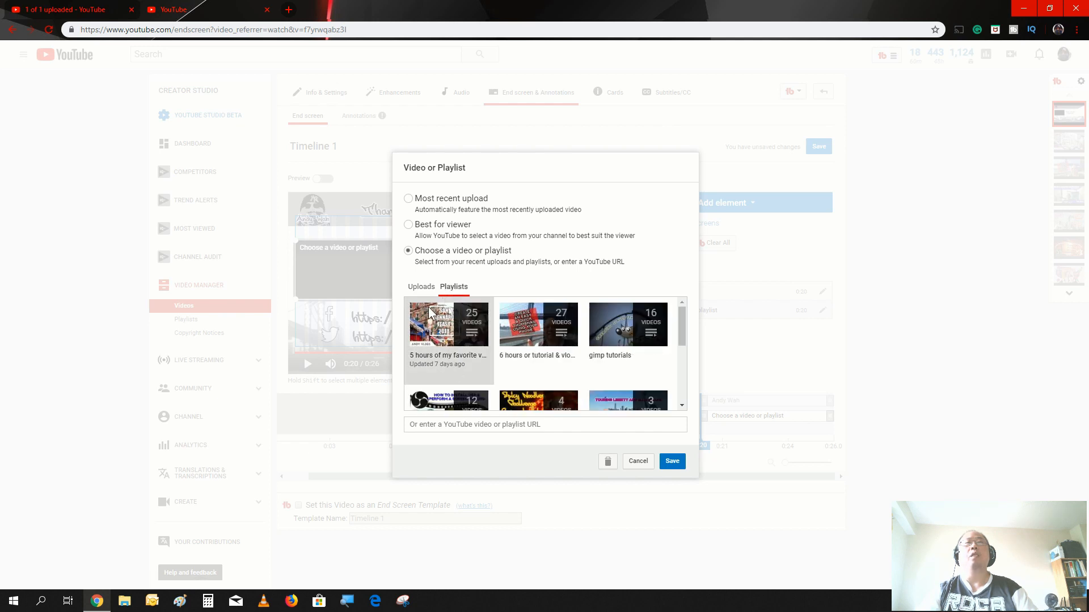
click(423, 288)
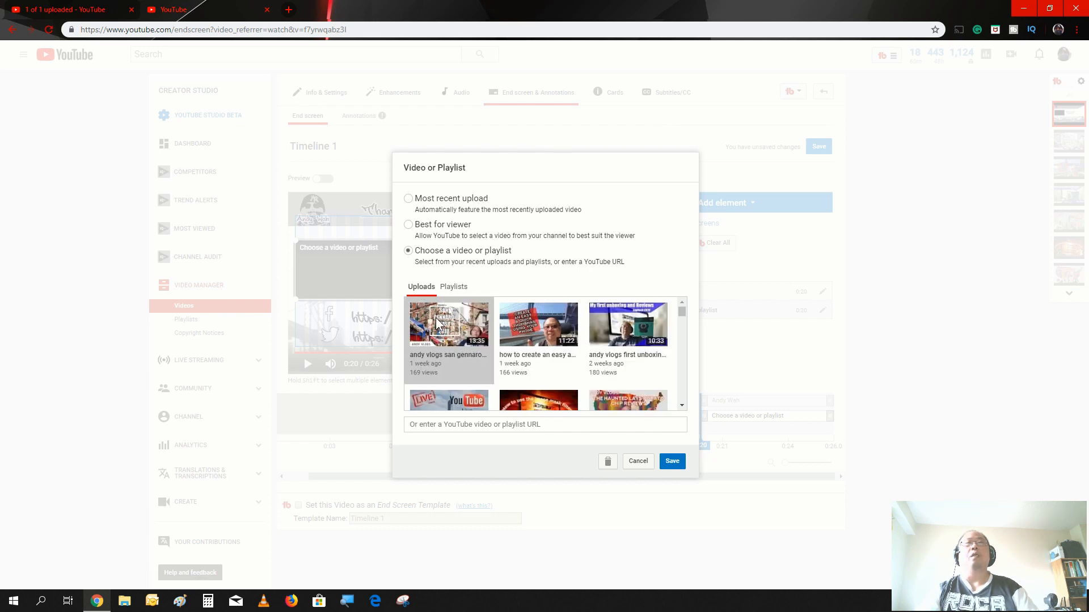
click(672, 461)
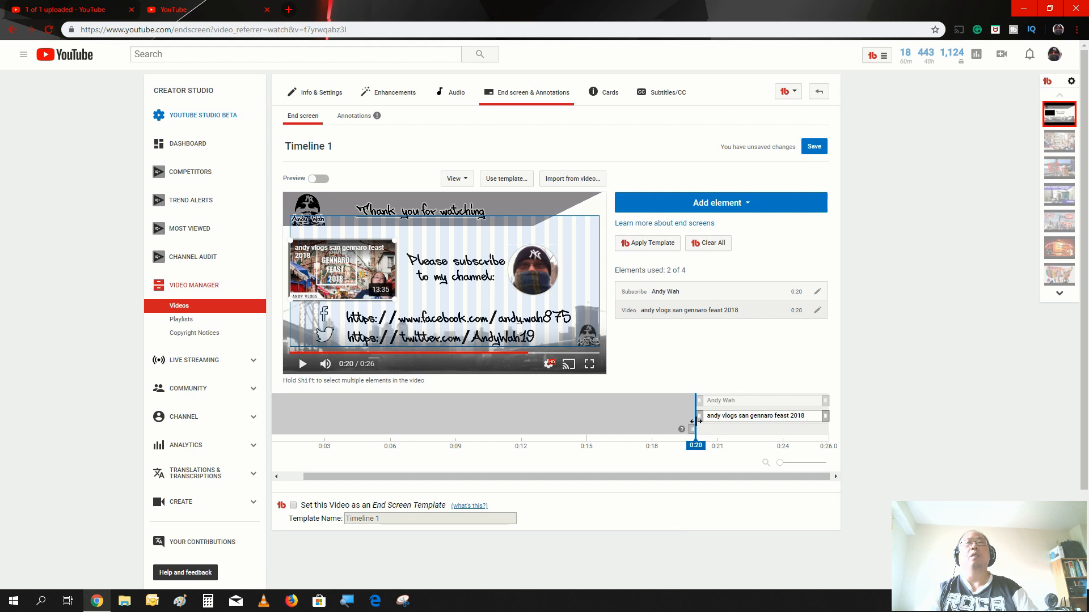
Try to make the video element start earlier than 0:20, and save the end screen.
drag(701, 418, 639, 418)
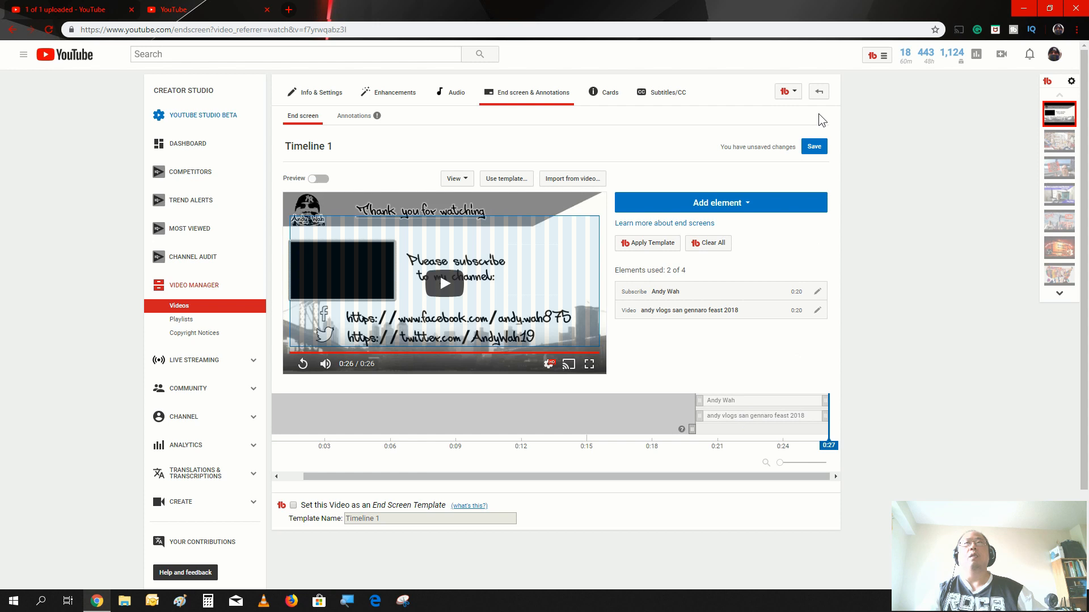
click(815, 152)
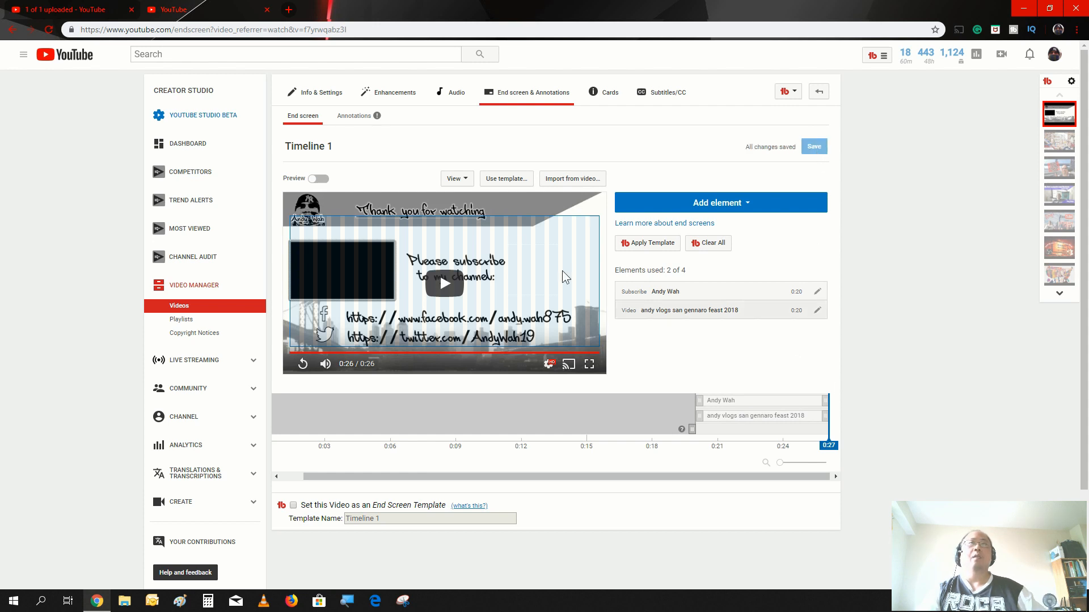
Open the Timeline 1 watch page through the video URL in its info settings to check the end screen in playback.
click(331, 93)
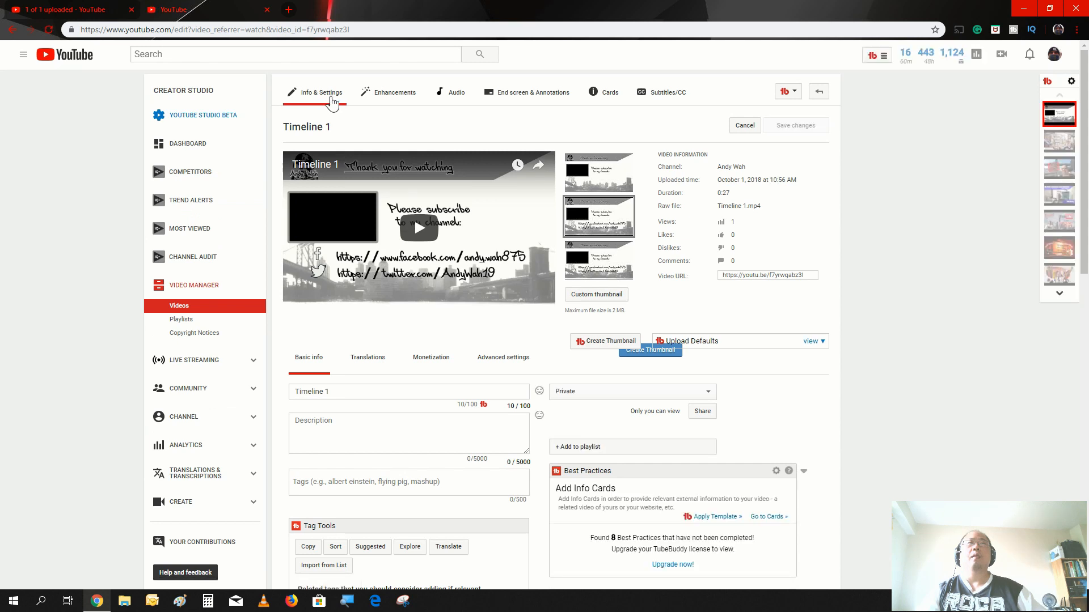
click(774, 276)
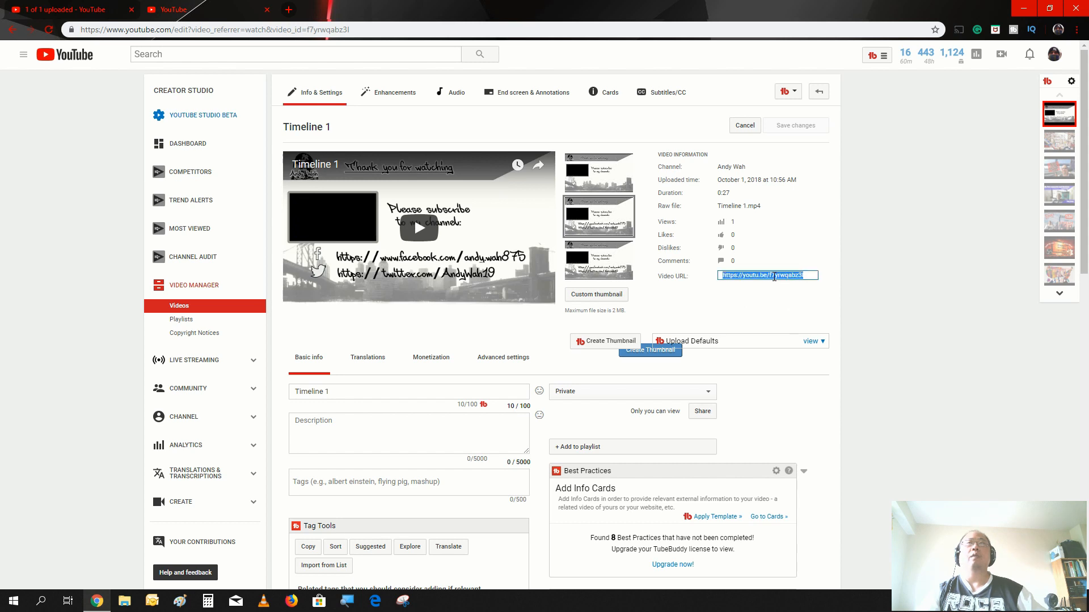
right_click(774, 278)
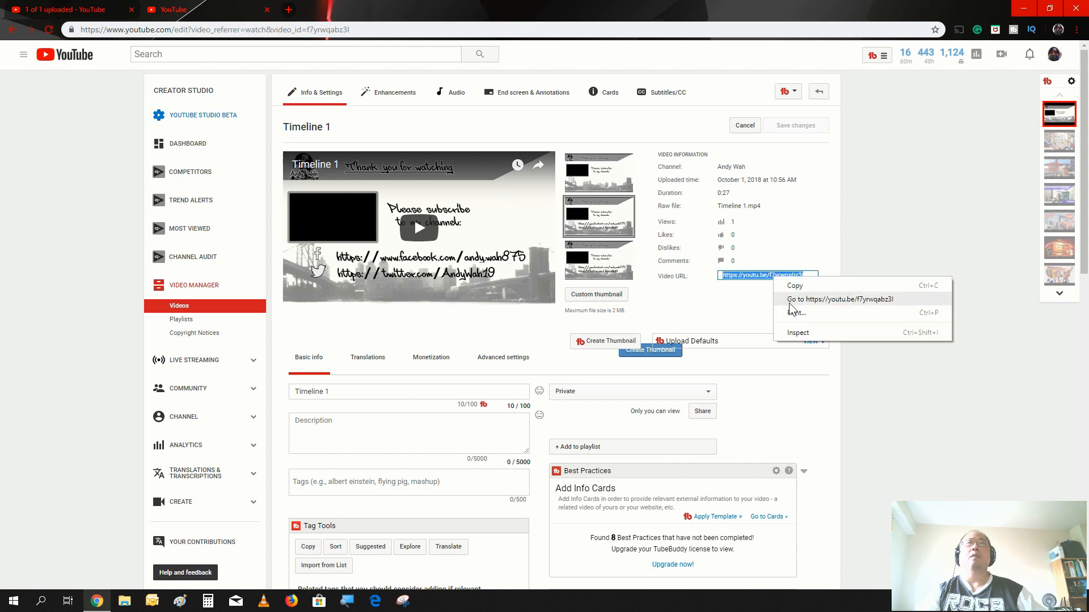
click(790, 300)
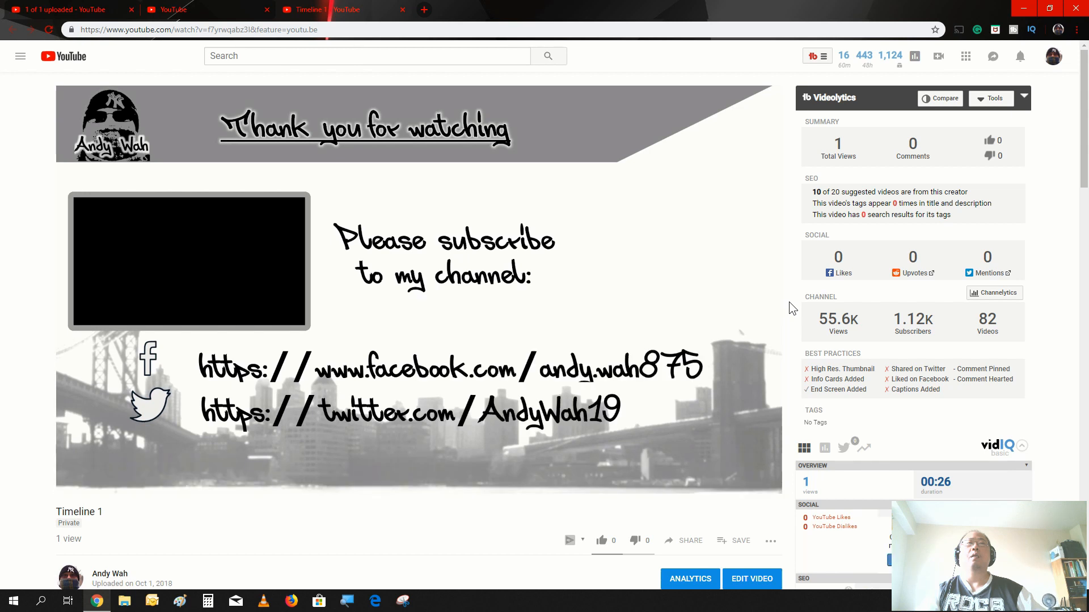
mouse_move(743, 308)
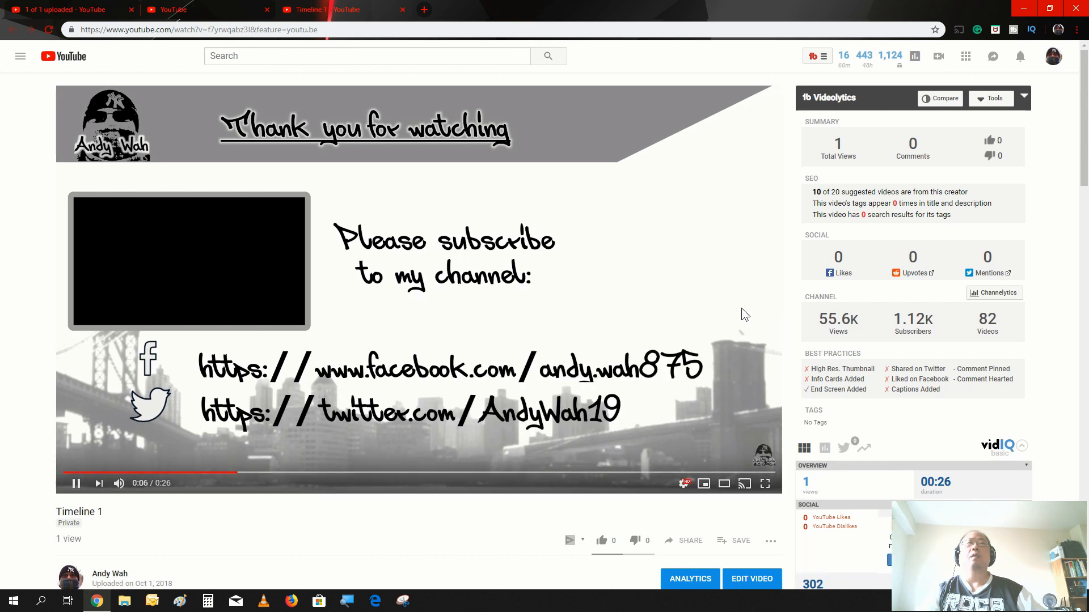